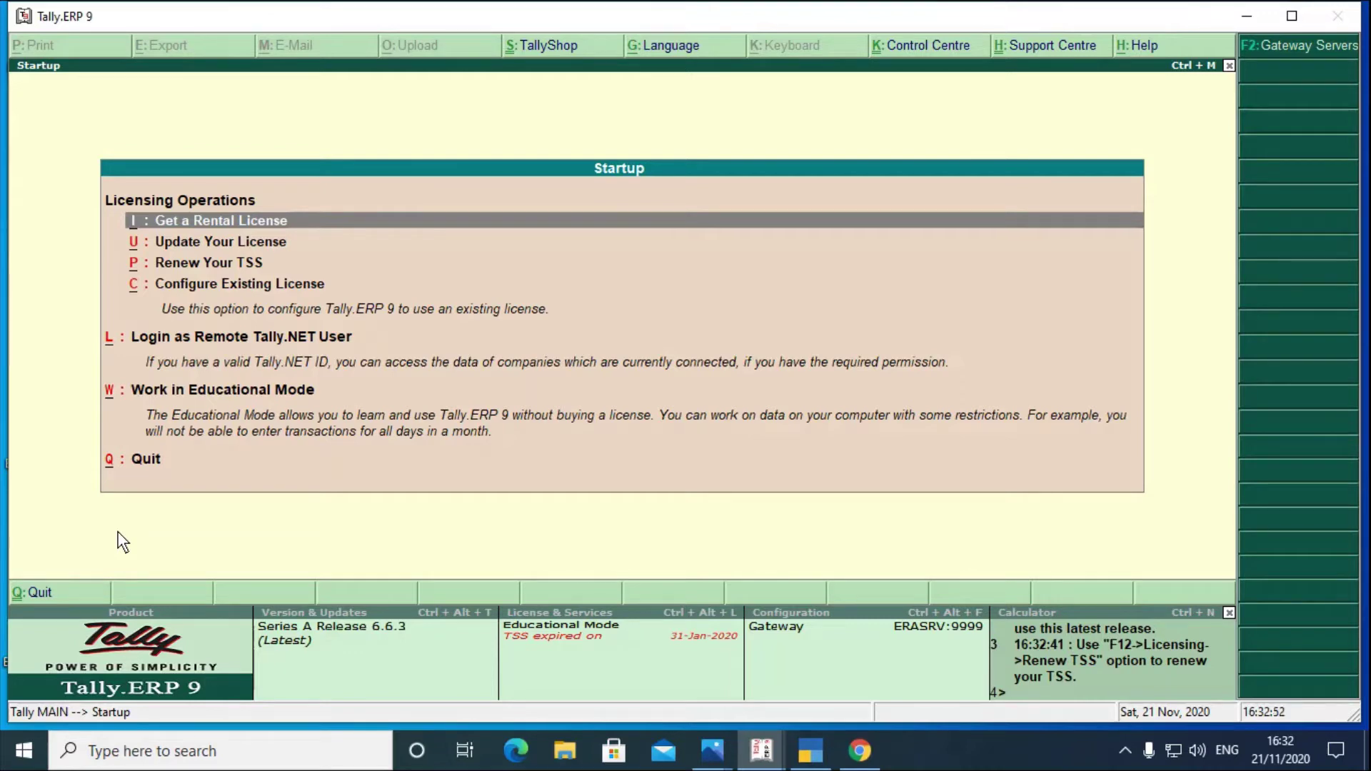
- Choose 'Work in Educational Mode' on the Tally.ERP 9 Startup screen
{"action": "key", "text": "Down"}
{"action": "key", "text": "Down"}
{"action": "key", "text": "Down"}
{"action": "key", "text": "Down"}
{"action": "key", "text": "Down"}
{"action": "key", "text": "Down"}
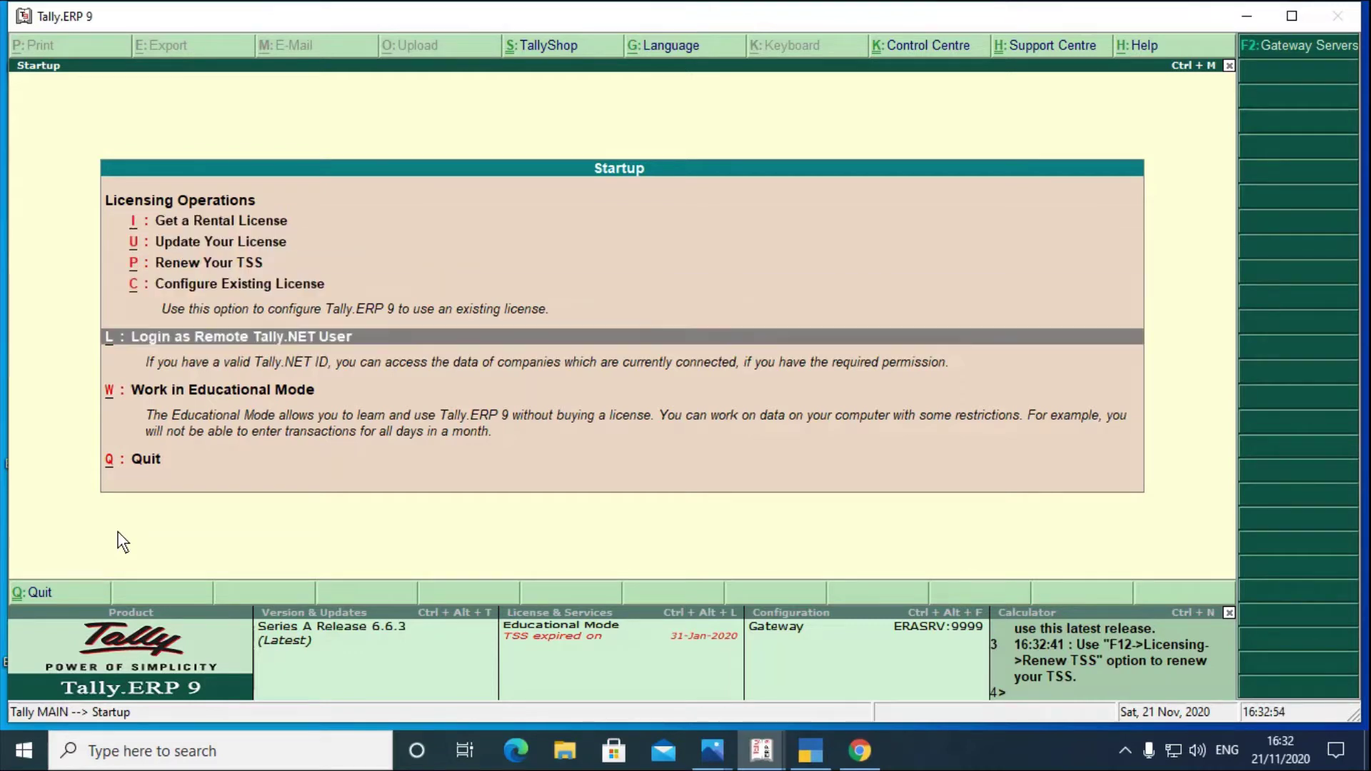
{"action": "key", "text": "Up"}
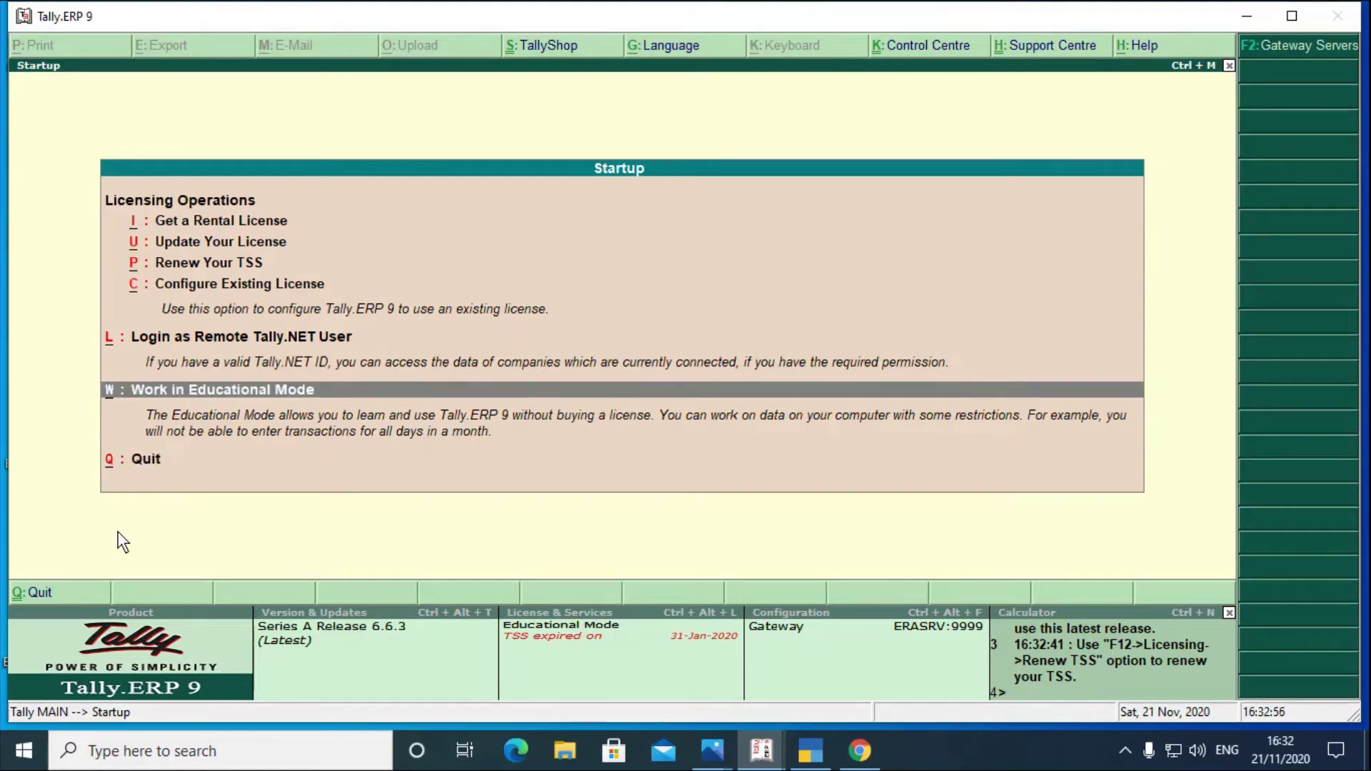
{"action": "key", "text": "Return"}
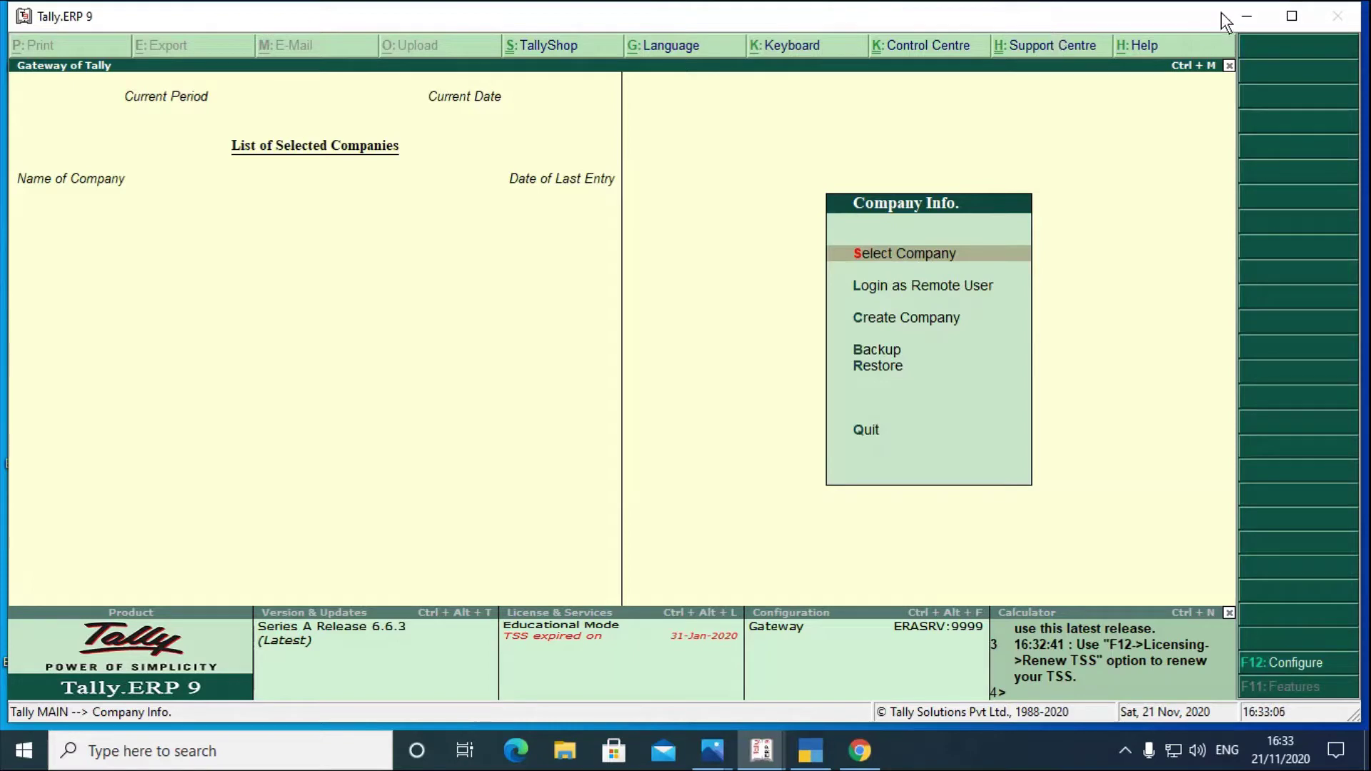
- Minimise Tally.ERP 9, launch TallyPrime and continue in Educational Mode without a licence
{"action": "left_click", "coordinate": [1244, 17]}
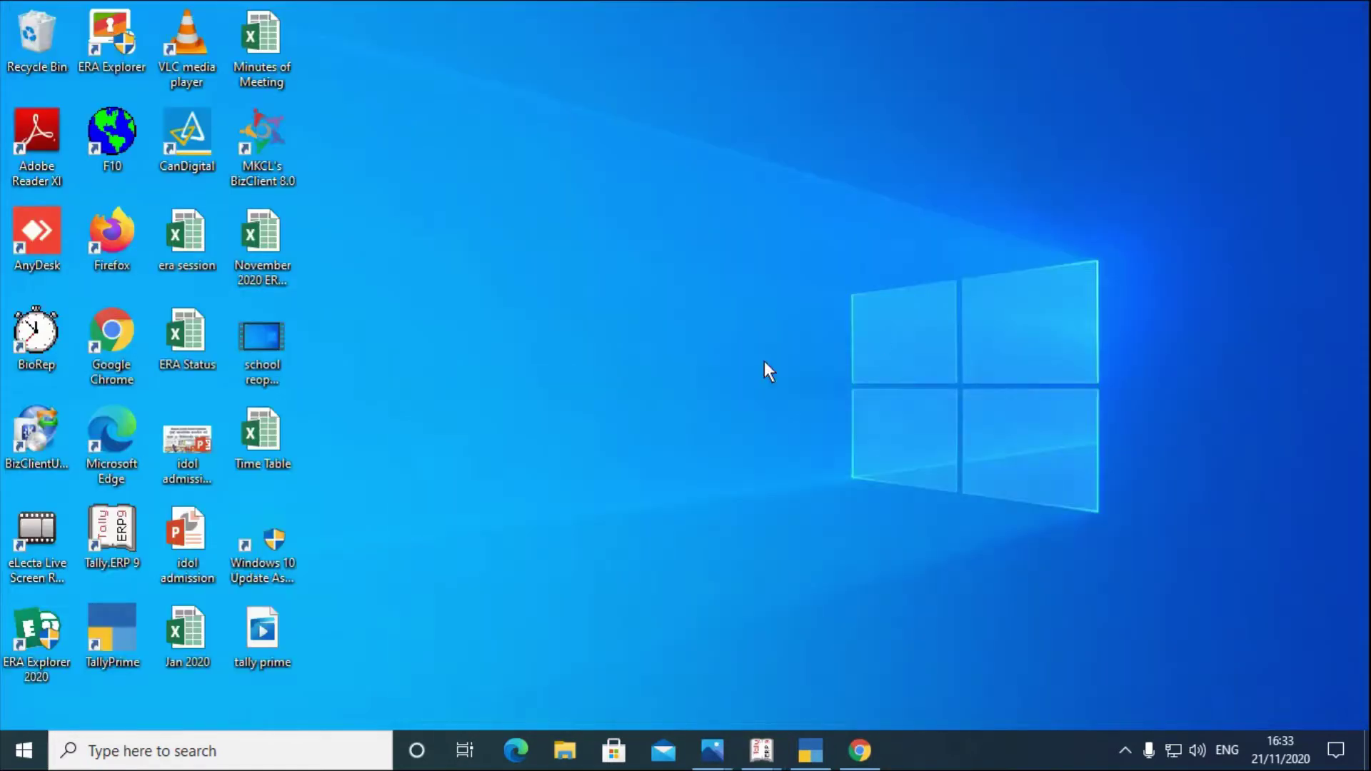
{"action": "double_click", "coordinate": [121, 641]}
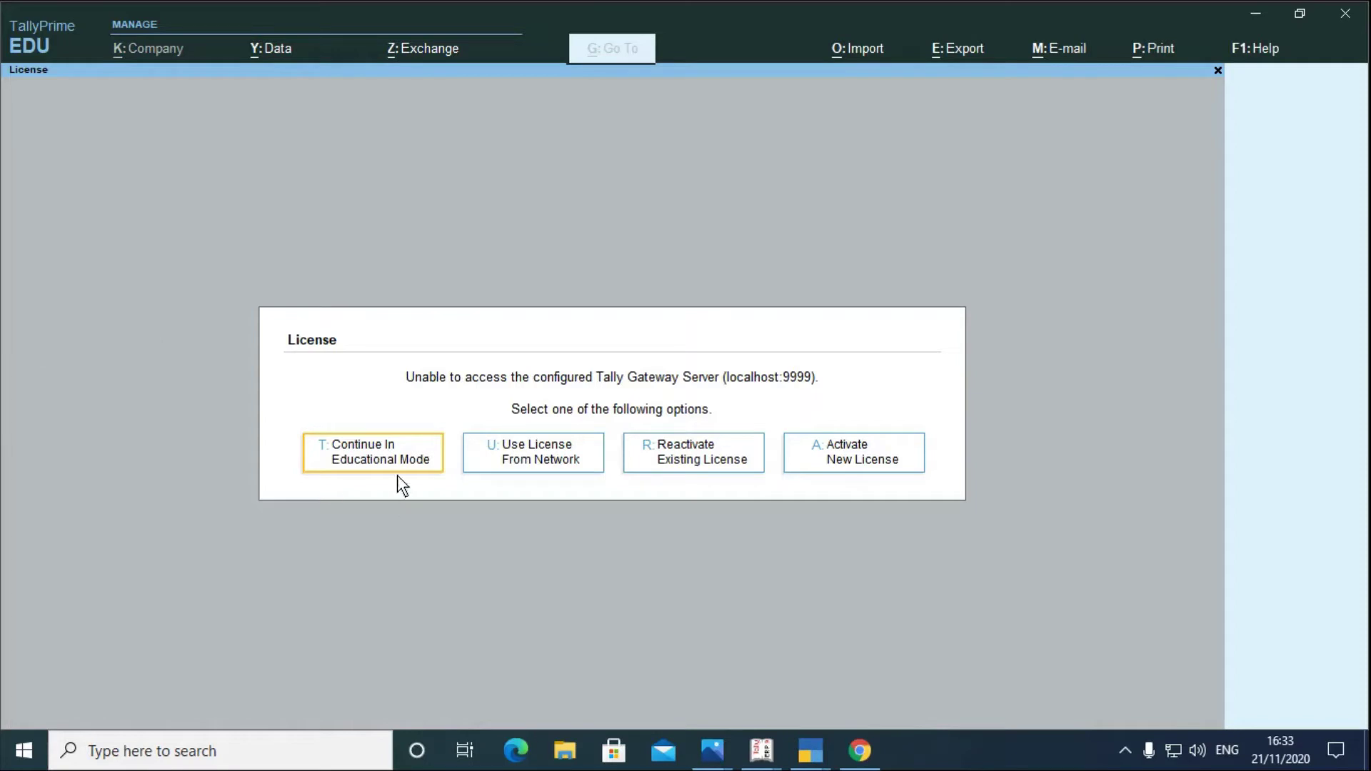
{"action": "left_click", "coordinate": [379, 454]}
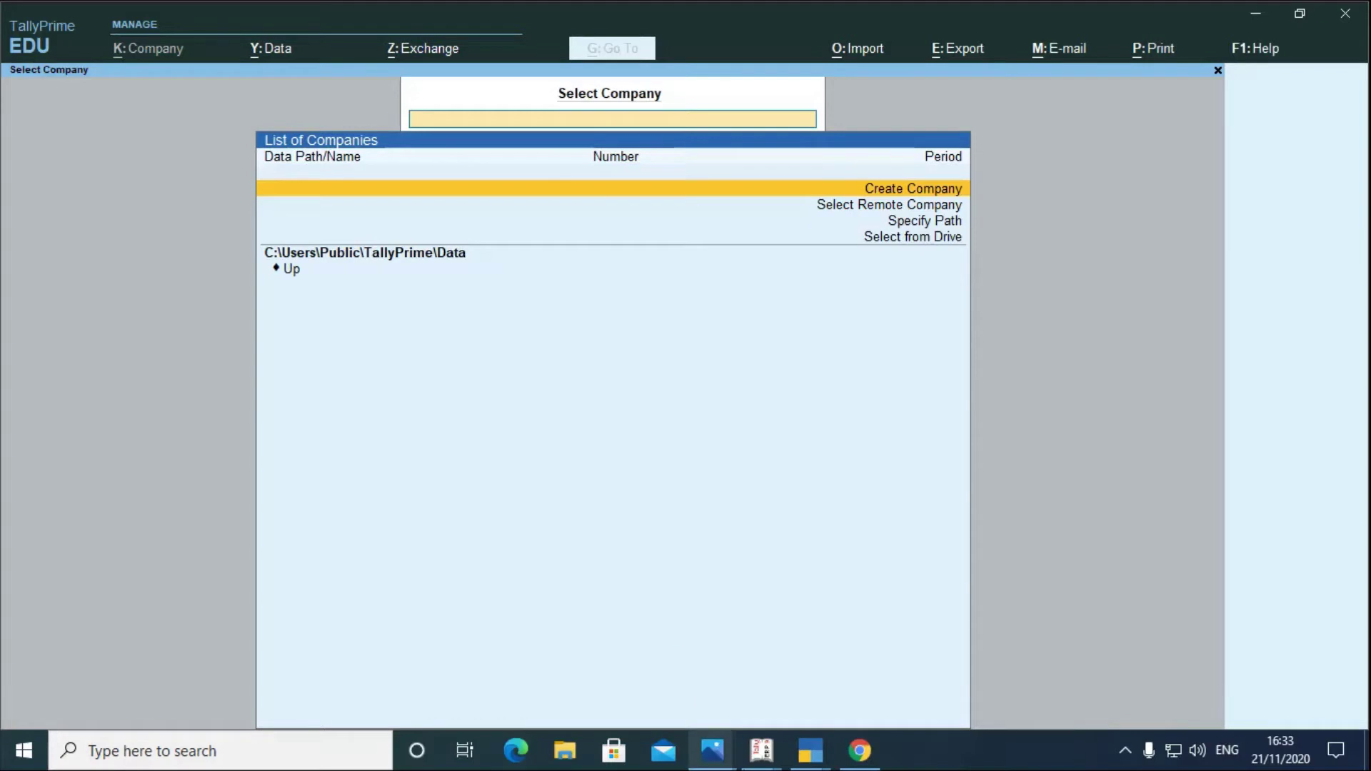
- Bring the Tally.ERP 9 Gateway window forward, then return to TallyPrime
{"action": "left_click", "coordinate": [768, 753]}
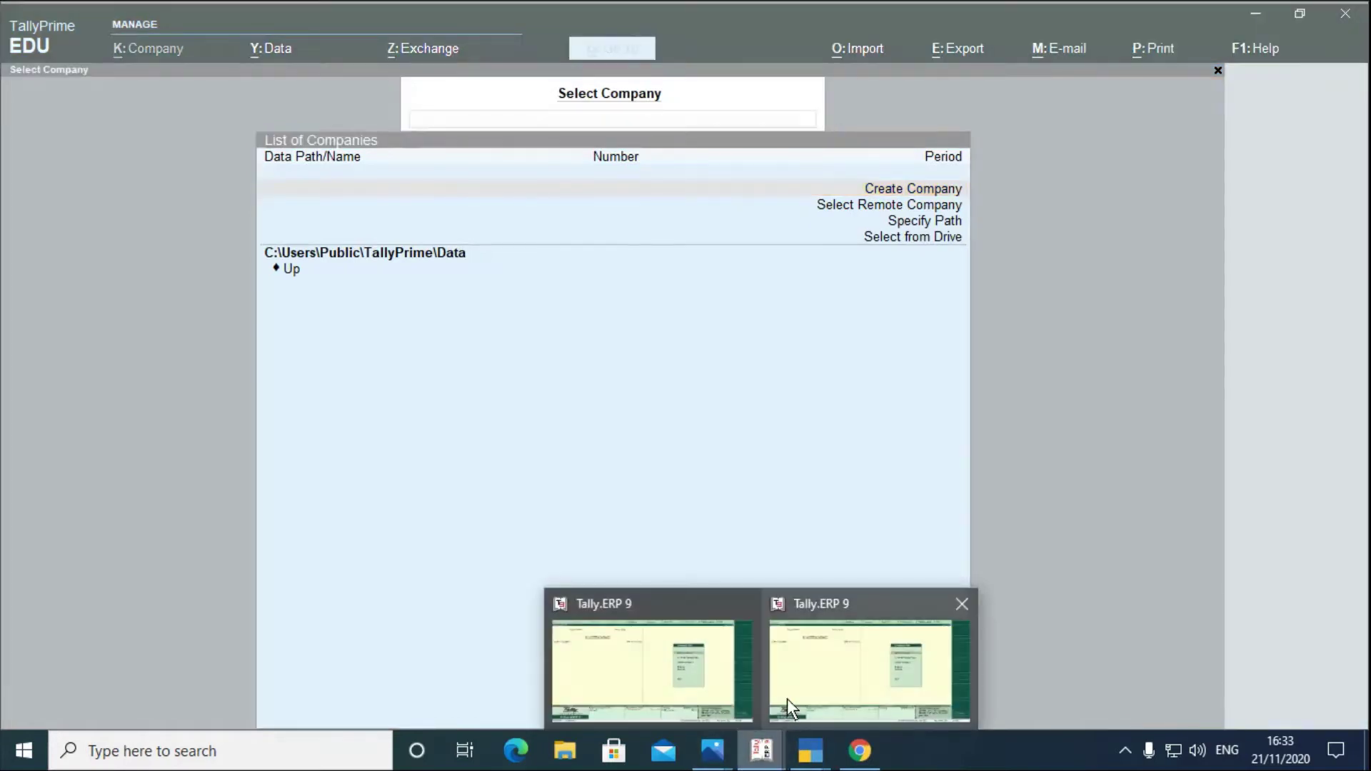
{"action": "left_click", "coordinate": [683, 673]}
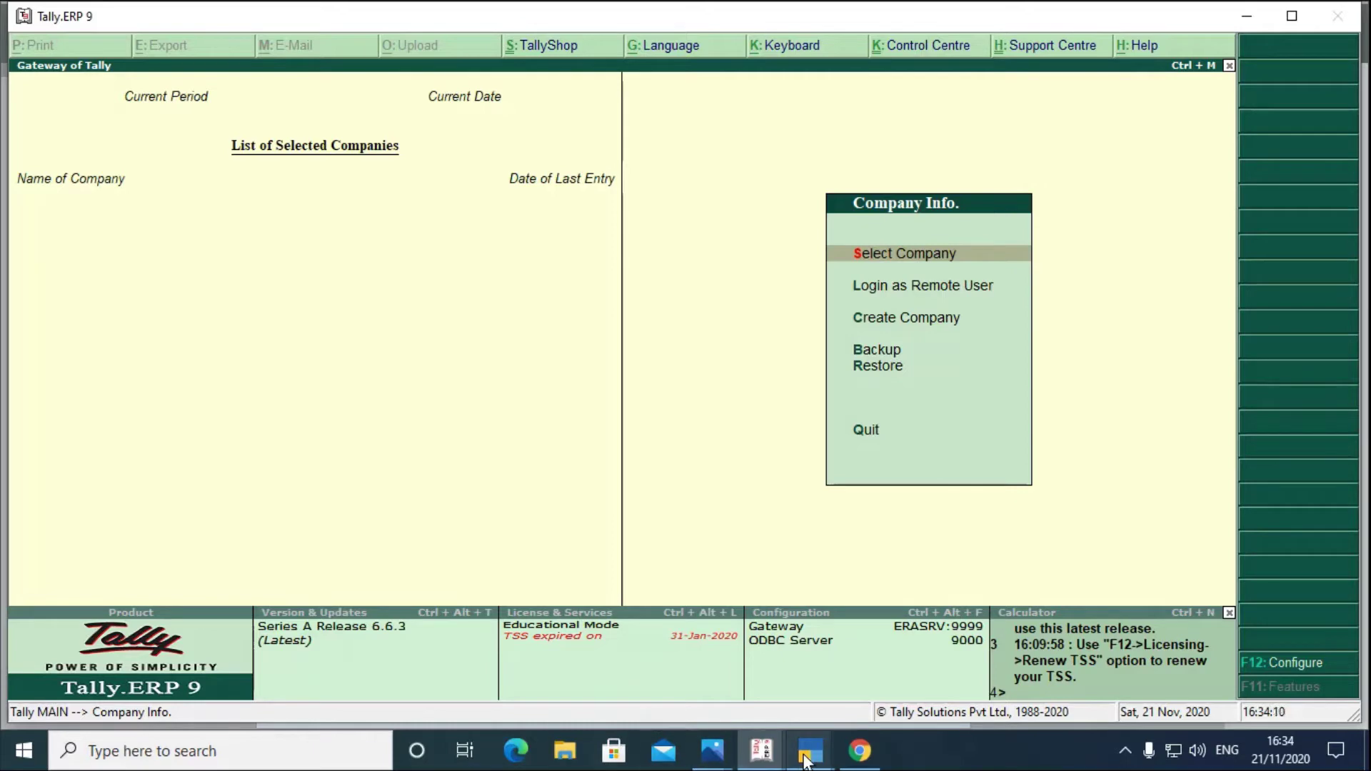
{"action": "mouse_move", "coordinate": [805, 761]}
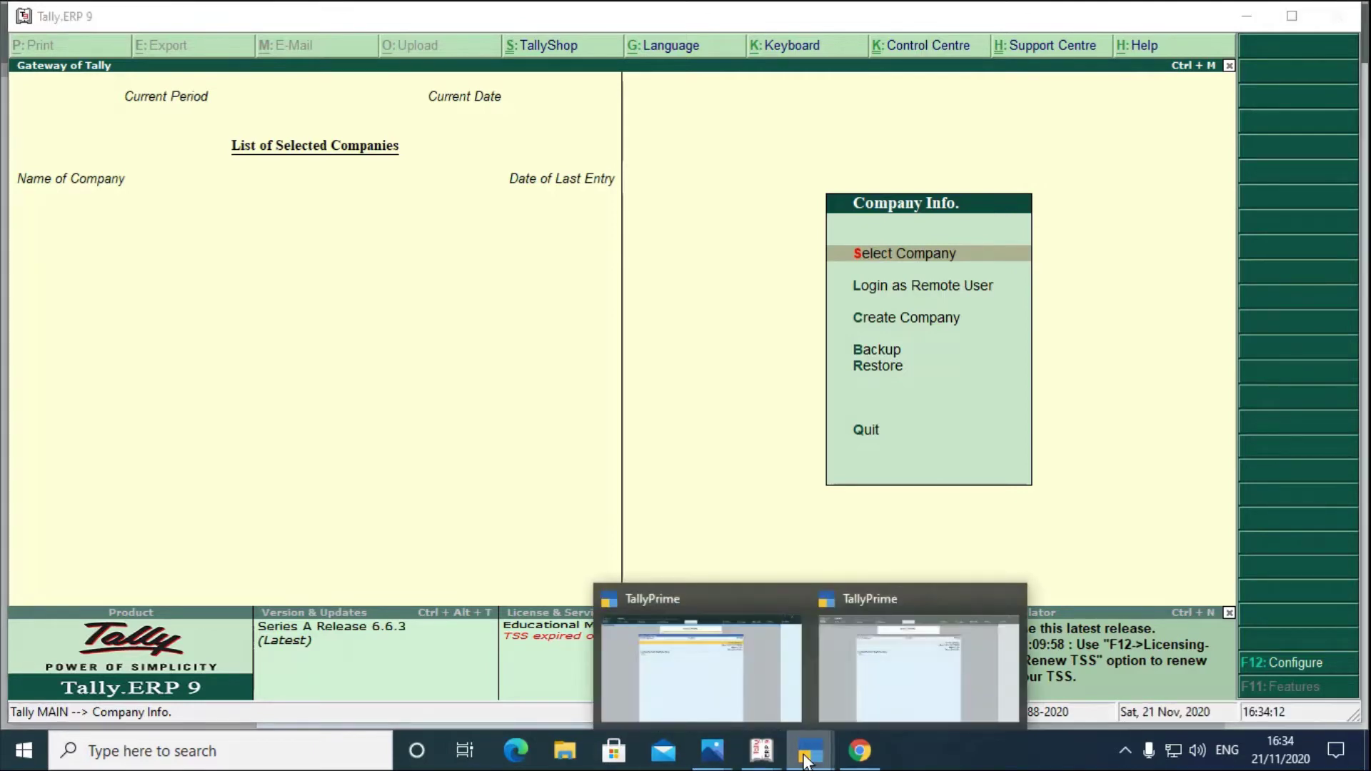
{"action": "left_click", "coordinate": [690, 688]}
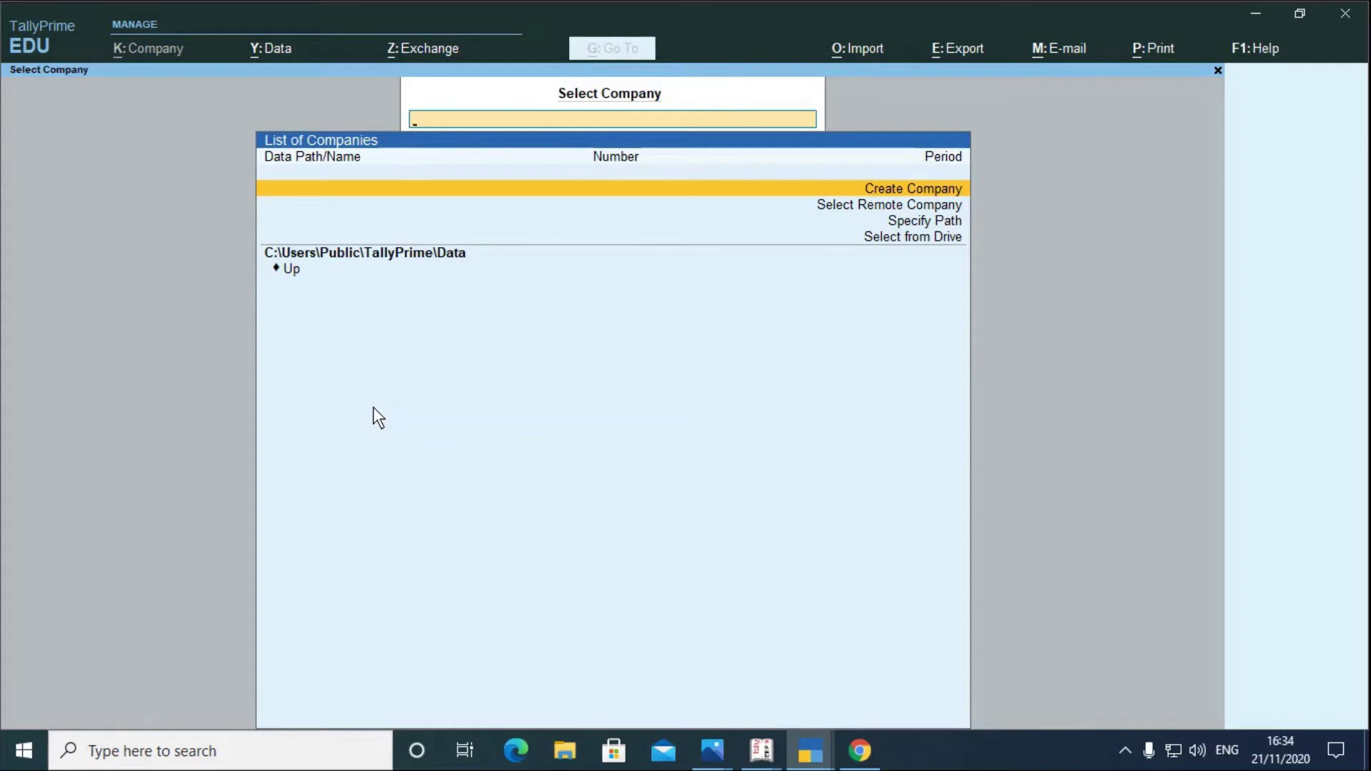
- Choose 'Select from Drive' in TallyPrime, then minimise TallyPrime to reveal Tally.ERP 9
{"action": "left_click", "coordinate": [880, 239]}
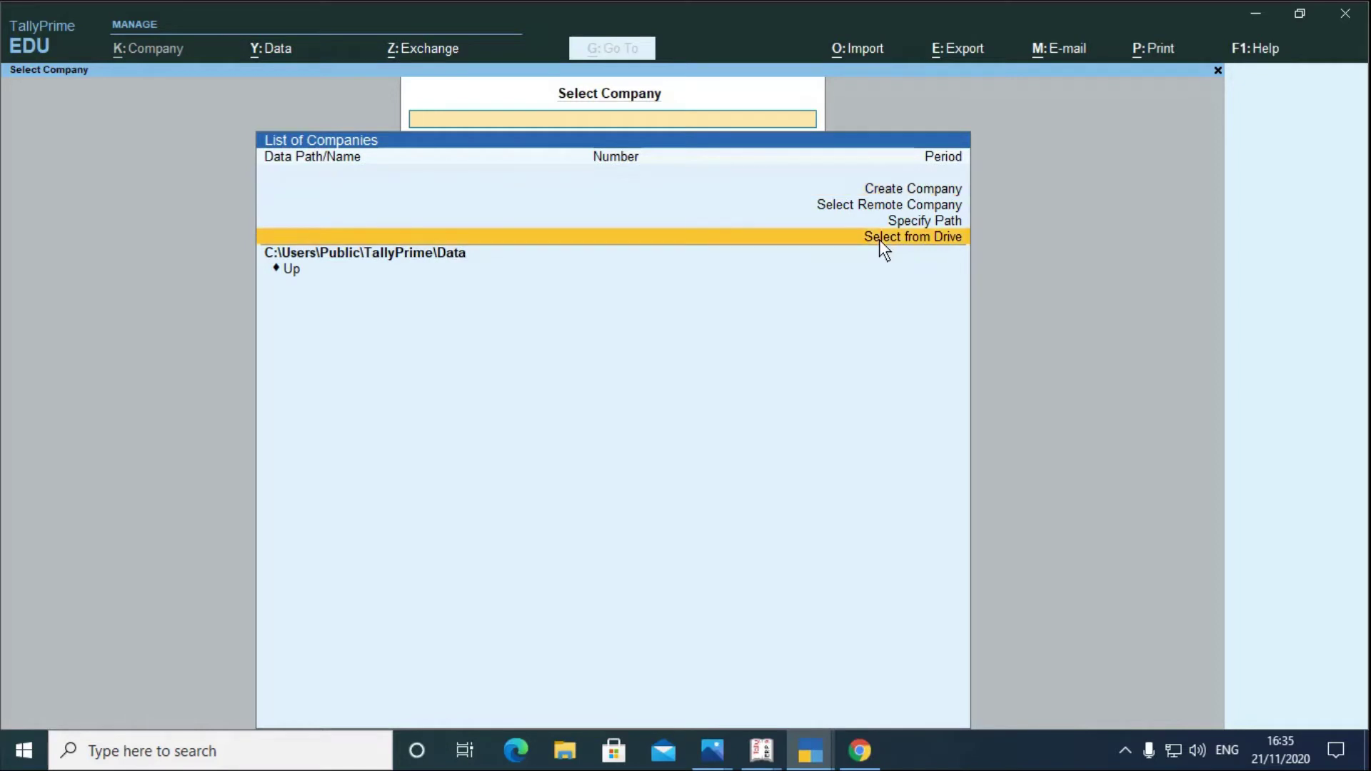
{"action": "left_click", "coordinate": [880, 239]}
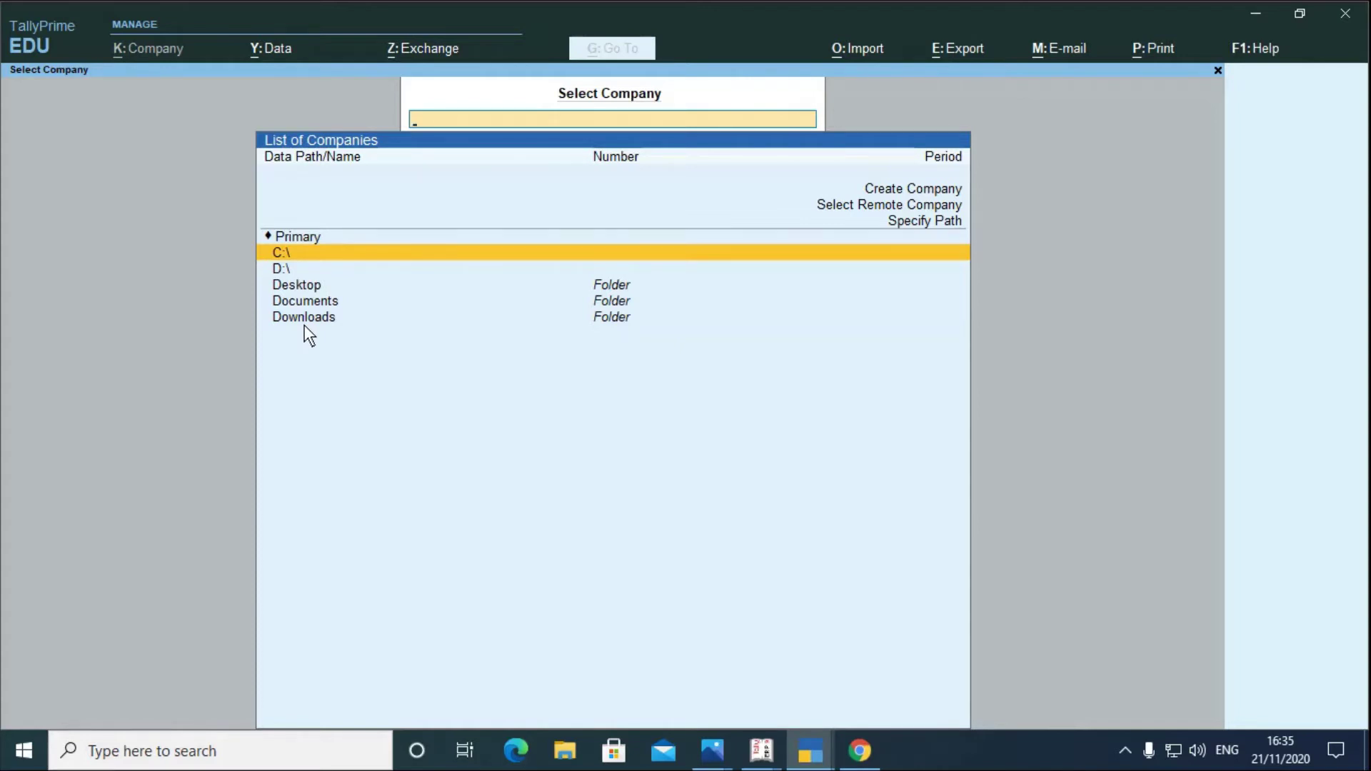
{"action": "left_click", "coordinate": [1257, 12]}
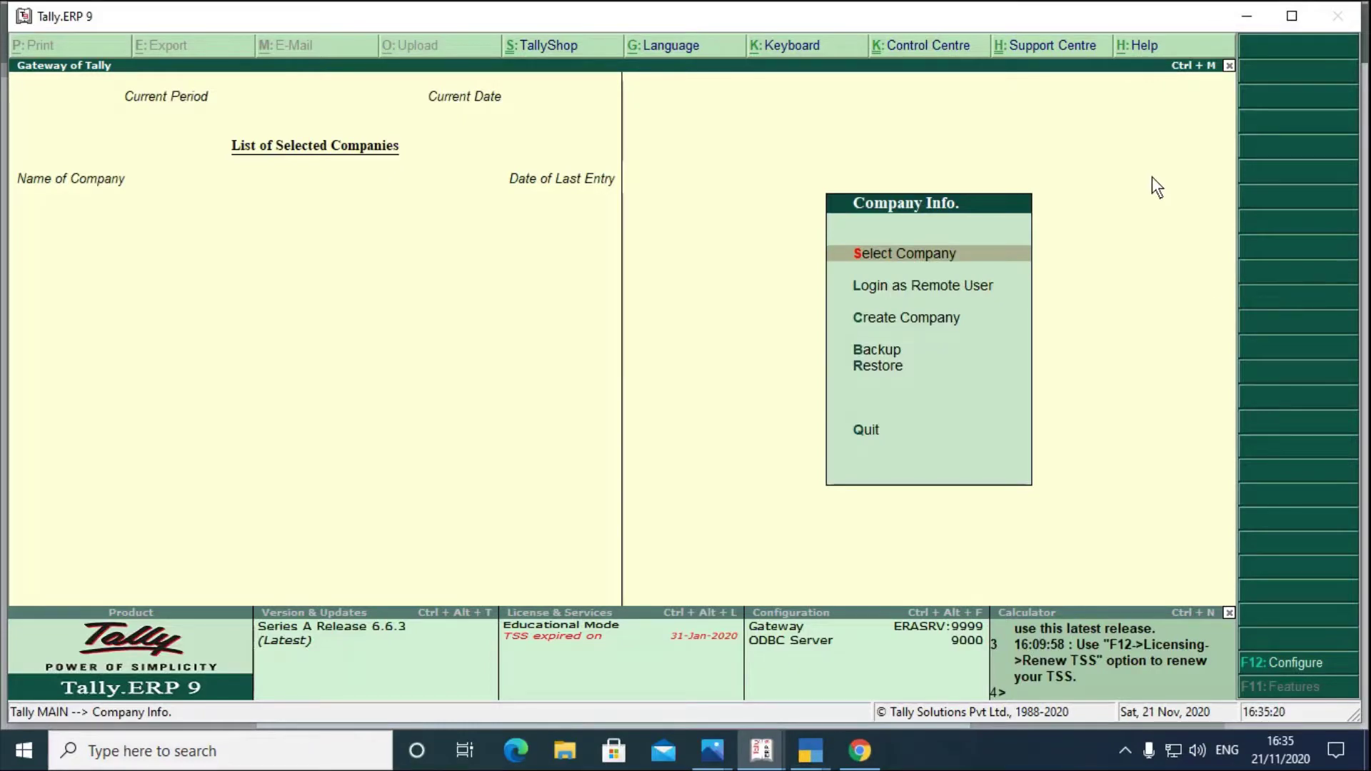
- Confirm Tally.ERP 9 reports 'No Companies on Disk!' in Select Company, then return to TallyPrime
{"action": "left_click", "coordinate": [915, 256]}
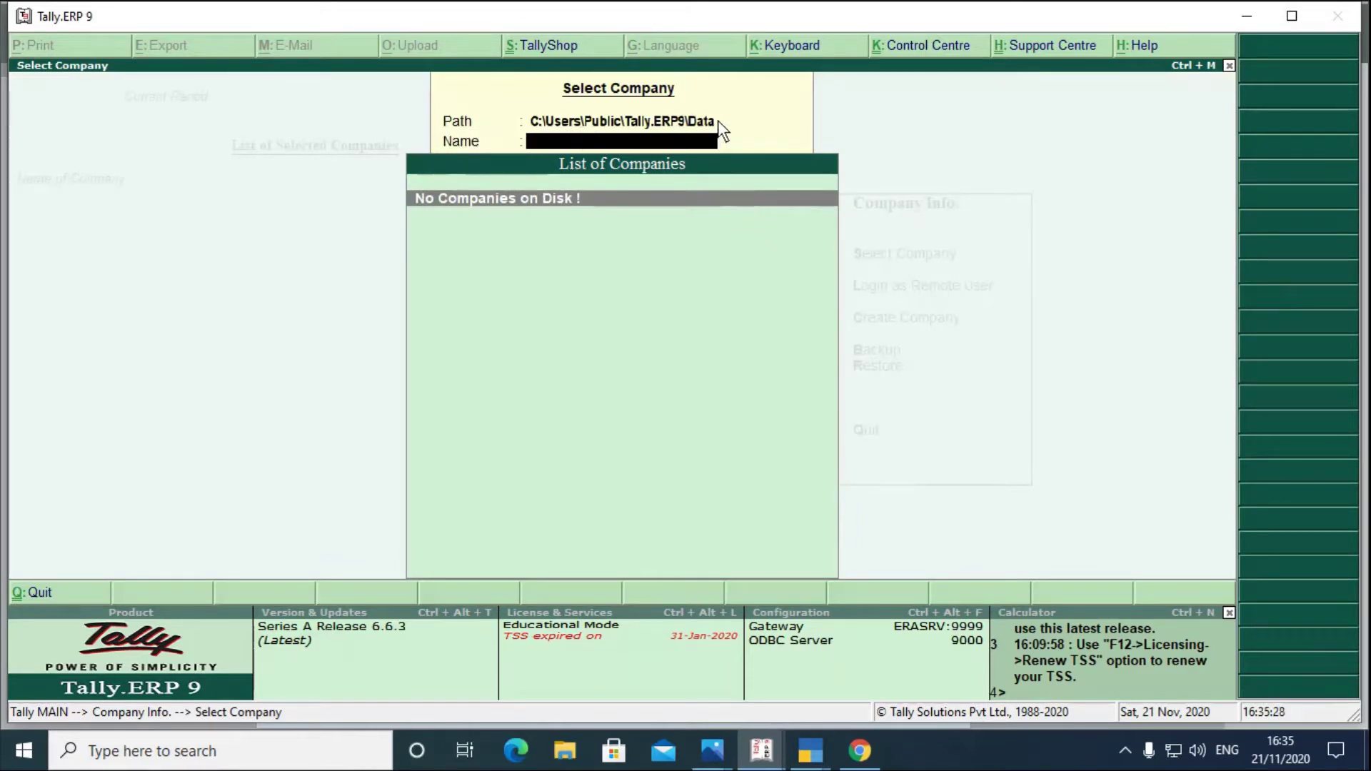
{"action": "left_click", "coordinate": [670, 122]}
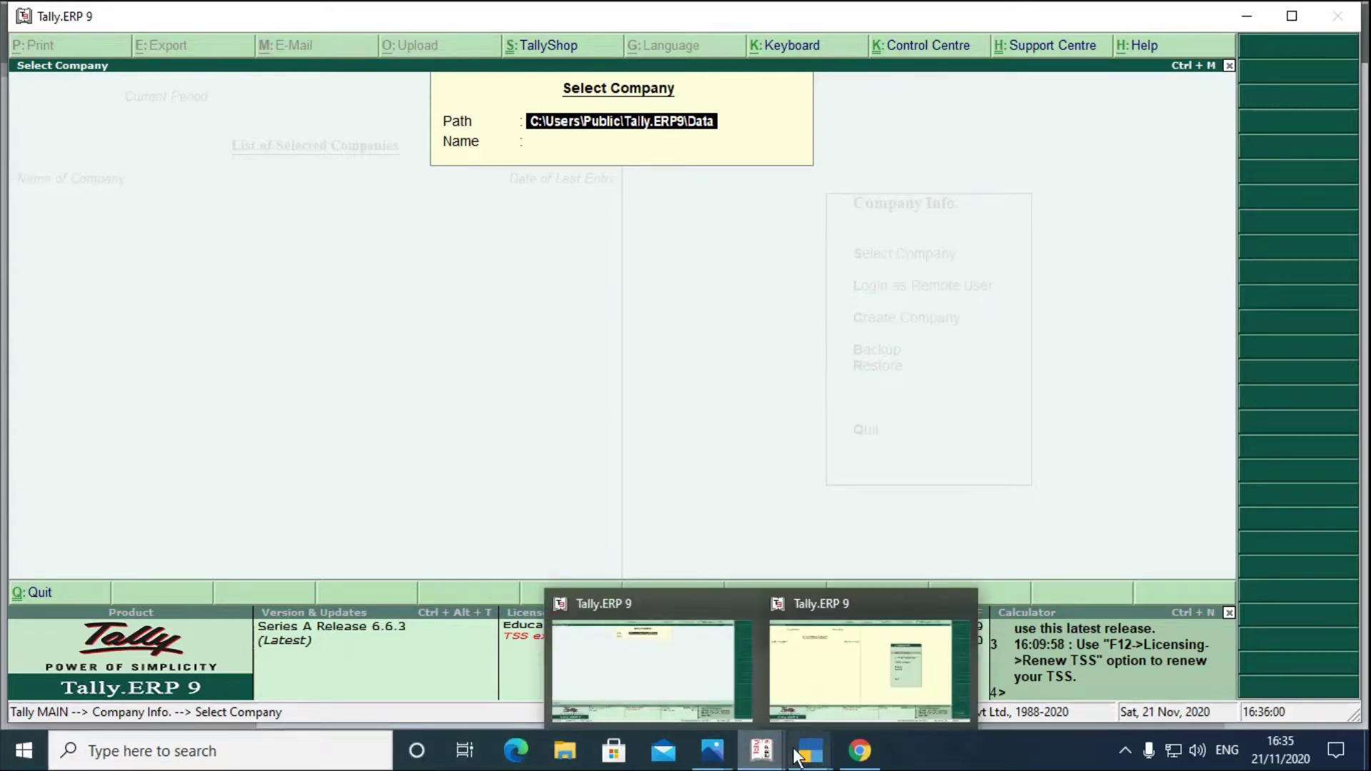
{"action": "left_click", "coordinate": [810, 750]}
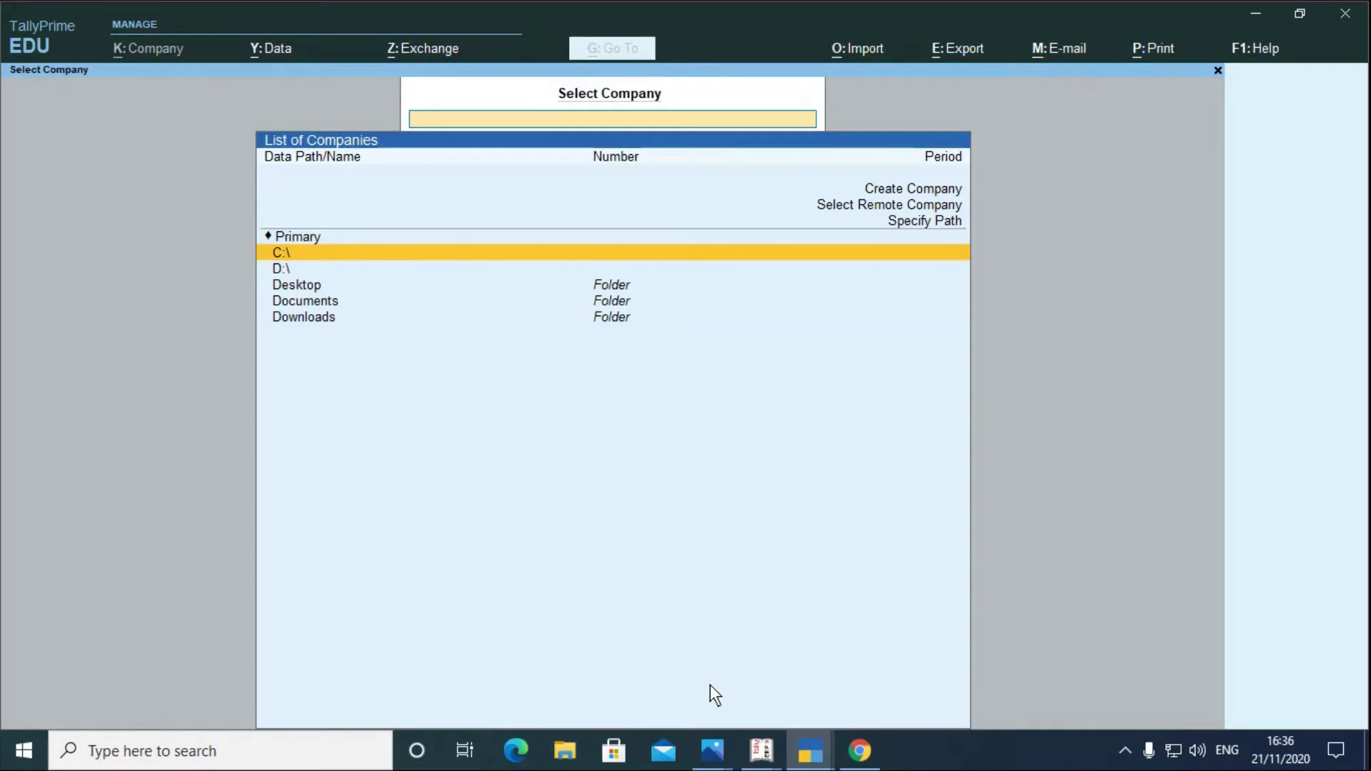
- Open Create Company in TallyPrime, then bring Tally.ERP 9's Select Company screen forward
{"action": "key", "text": "Up"}
{"action": "key", "text": "Up"}
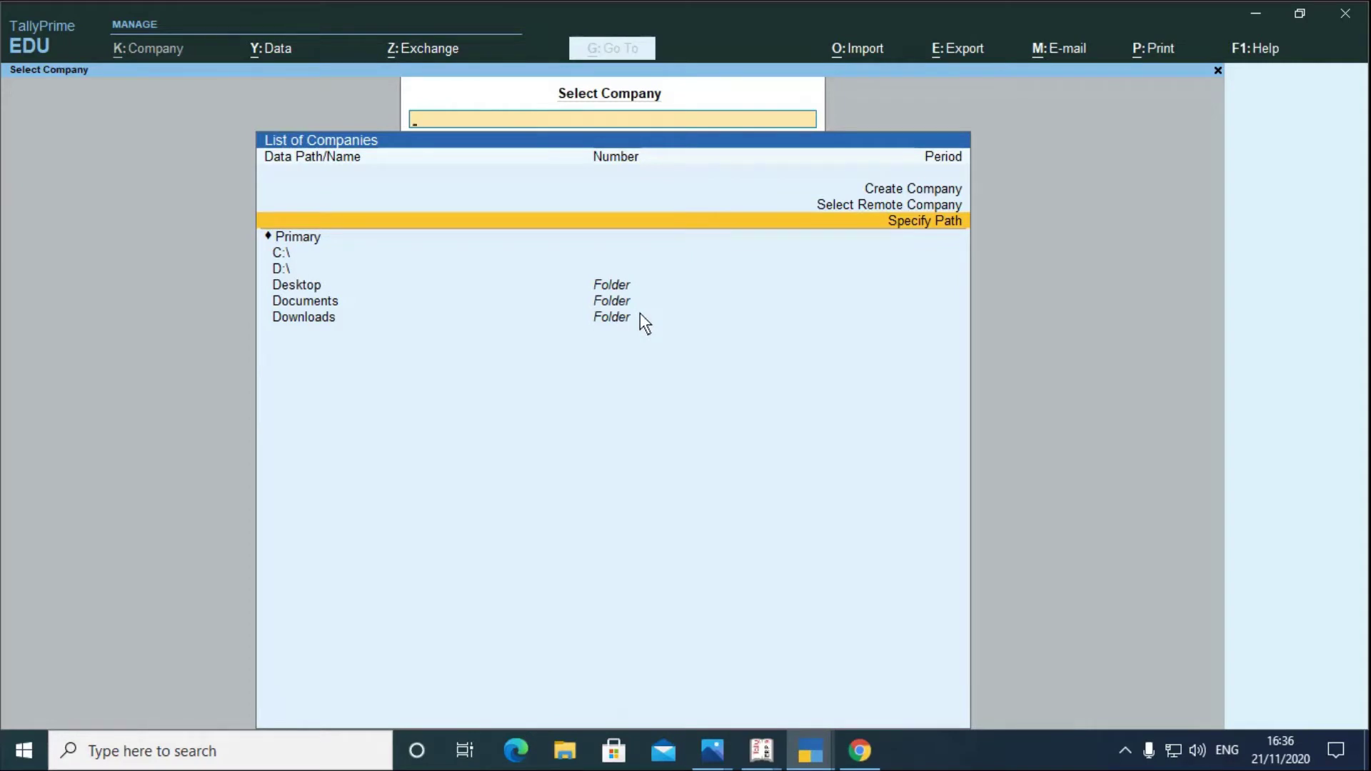
{"action": "key", "text": "Up"}
{"action": "key", "text": "Up"}
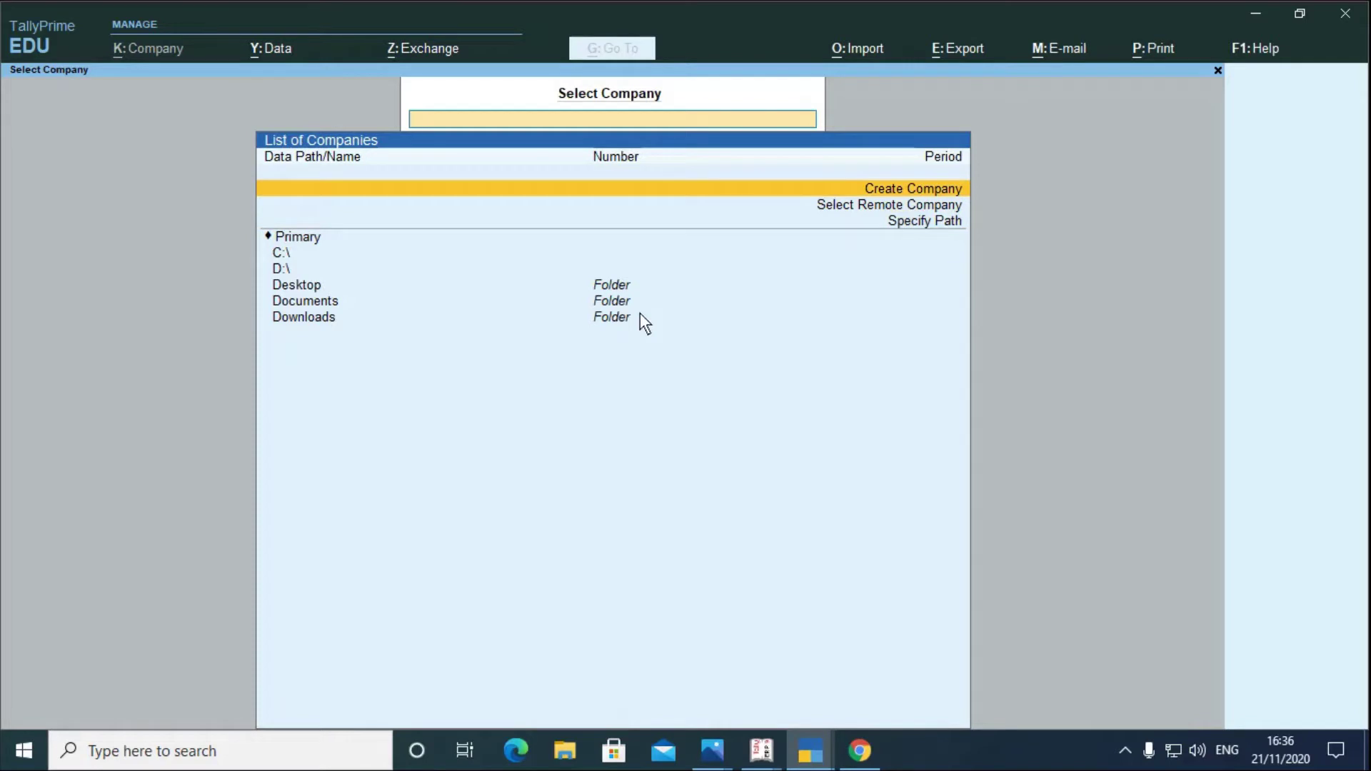
{"action": "key", "text": "Return"}
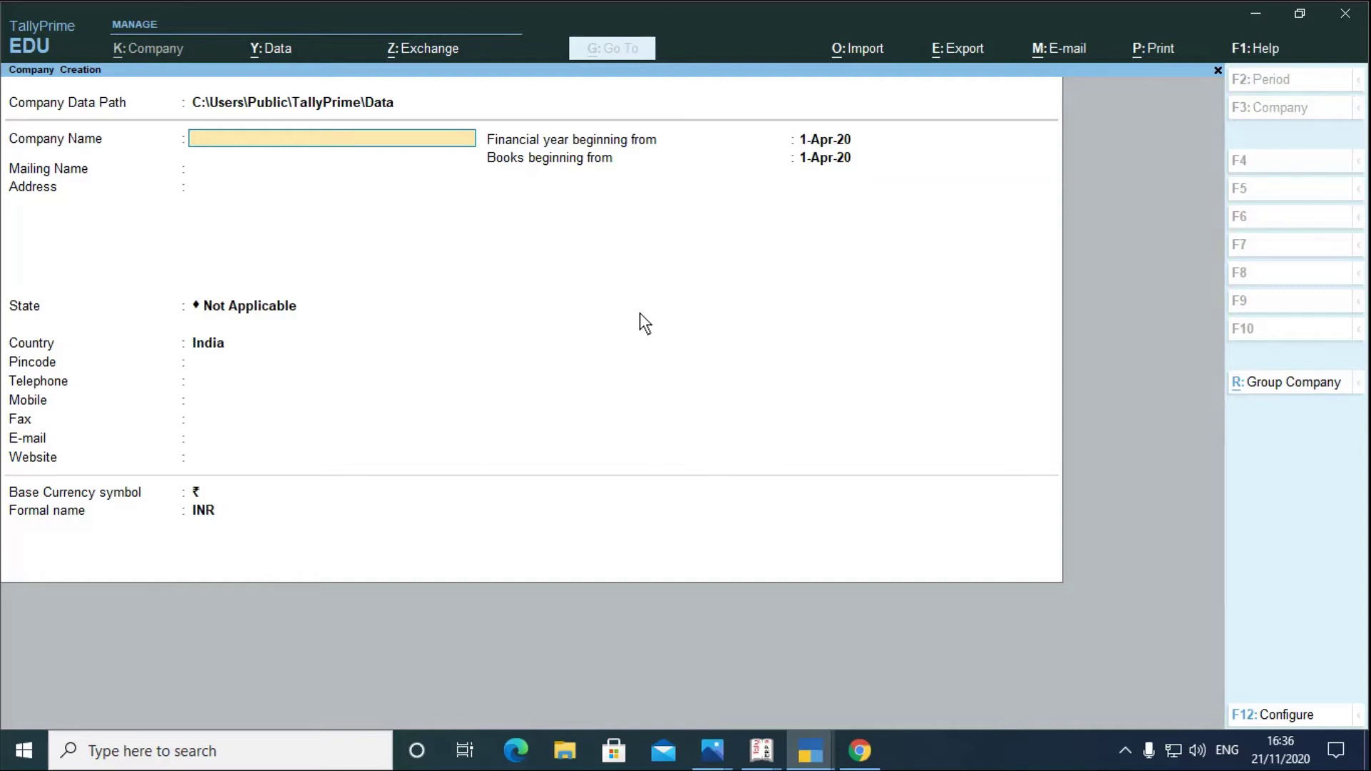
{"action": "left_click", "coordinate": [764, 749]}
{"action": "left_click", "coordinate": [668, 650]}
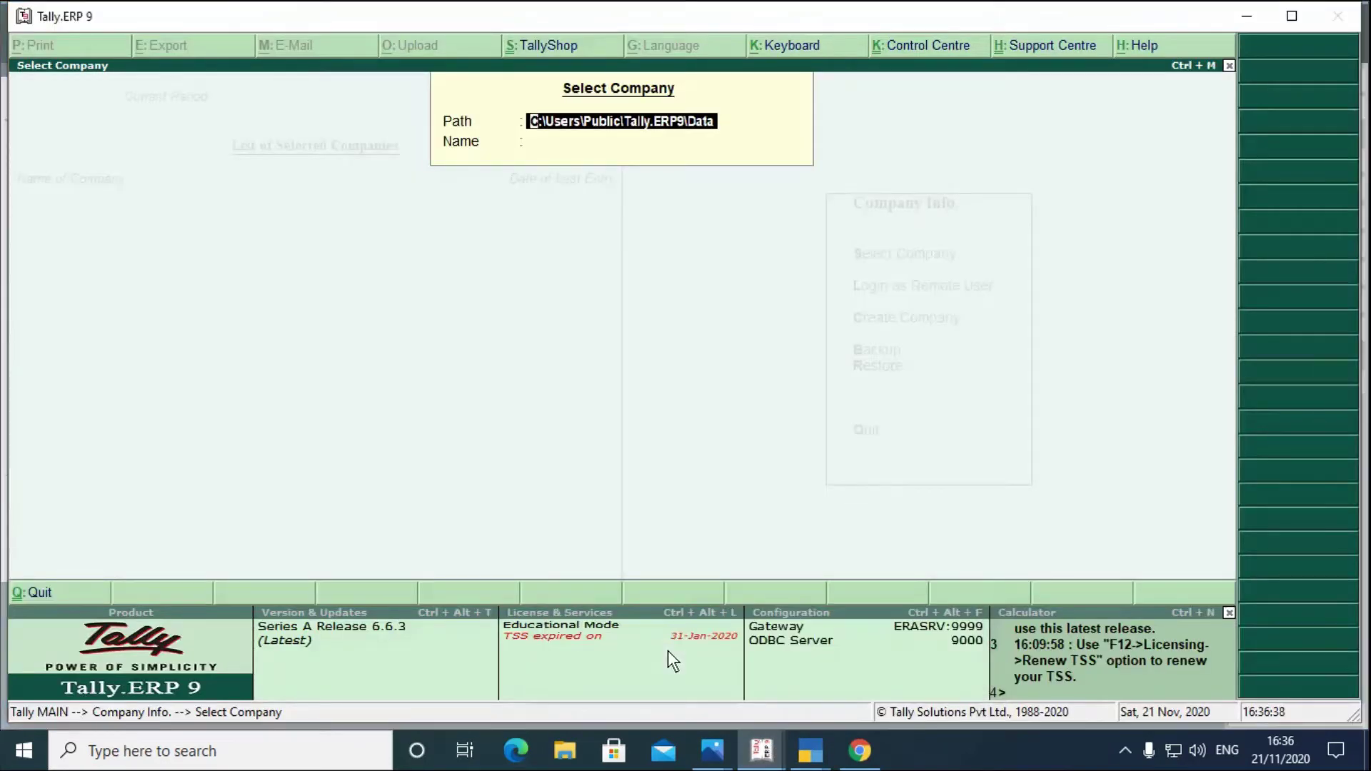
- Open Tally.ERP 9's Company Creation form, then return to TallyPrime's Company Creation form
{"action": "key", "text": "Escape"}
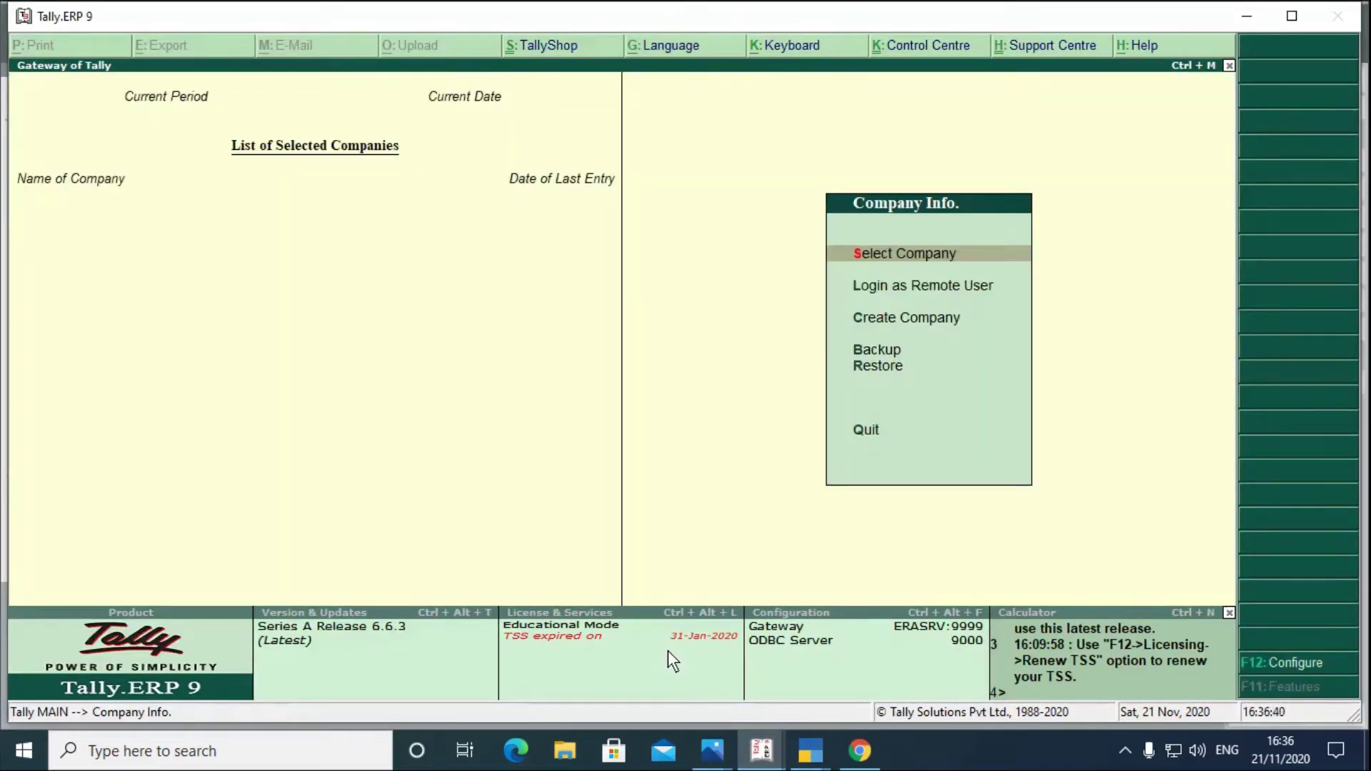
{"action": "key", "text": "Down"}
{"action": "key", "text": "Down"}
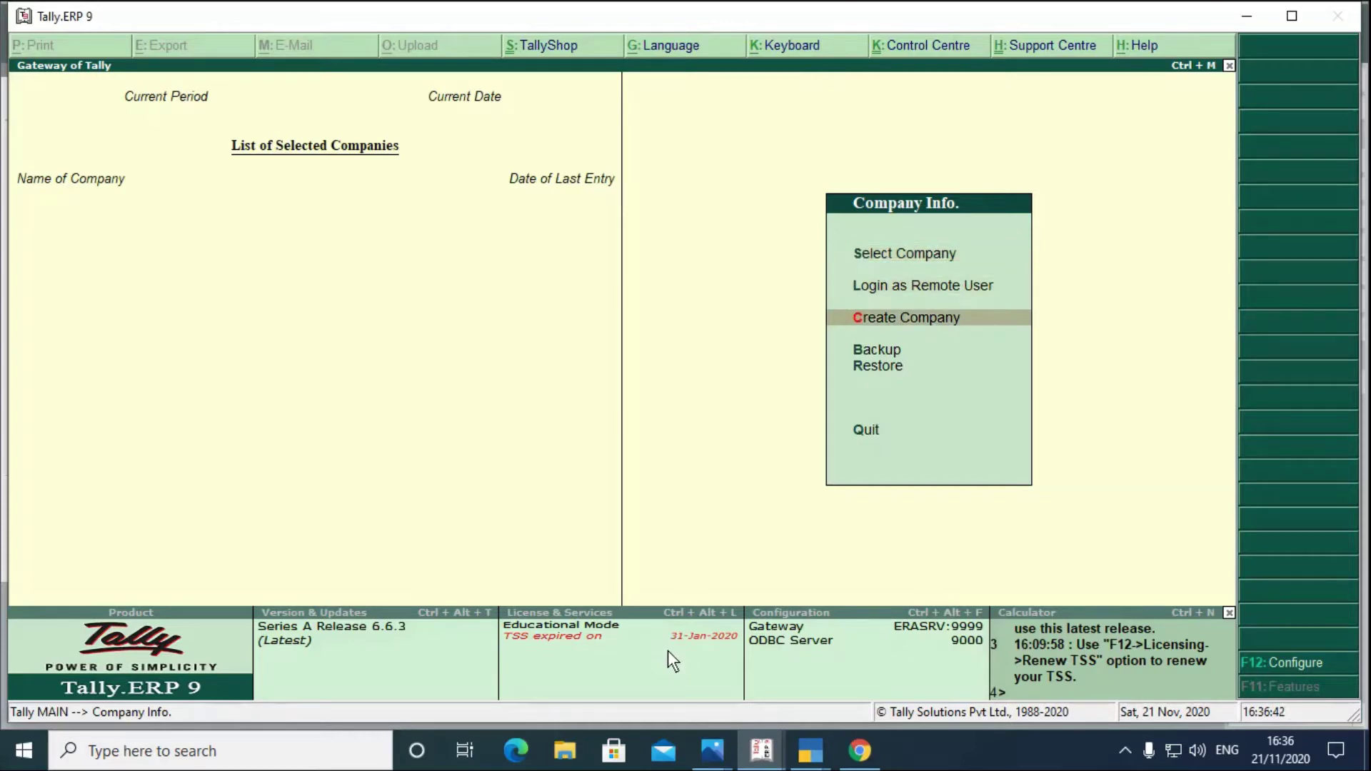
{"action": "key", "text": "Return"}
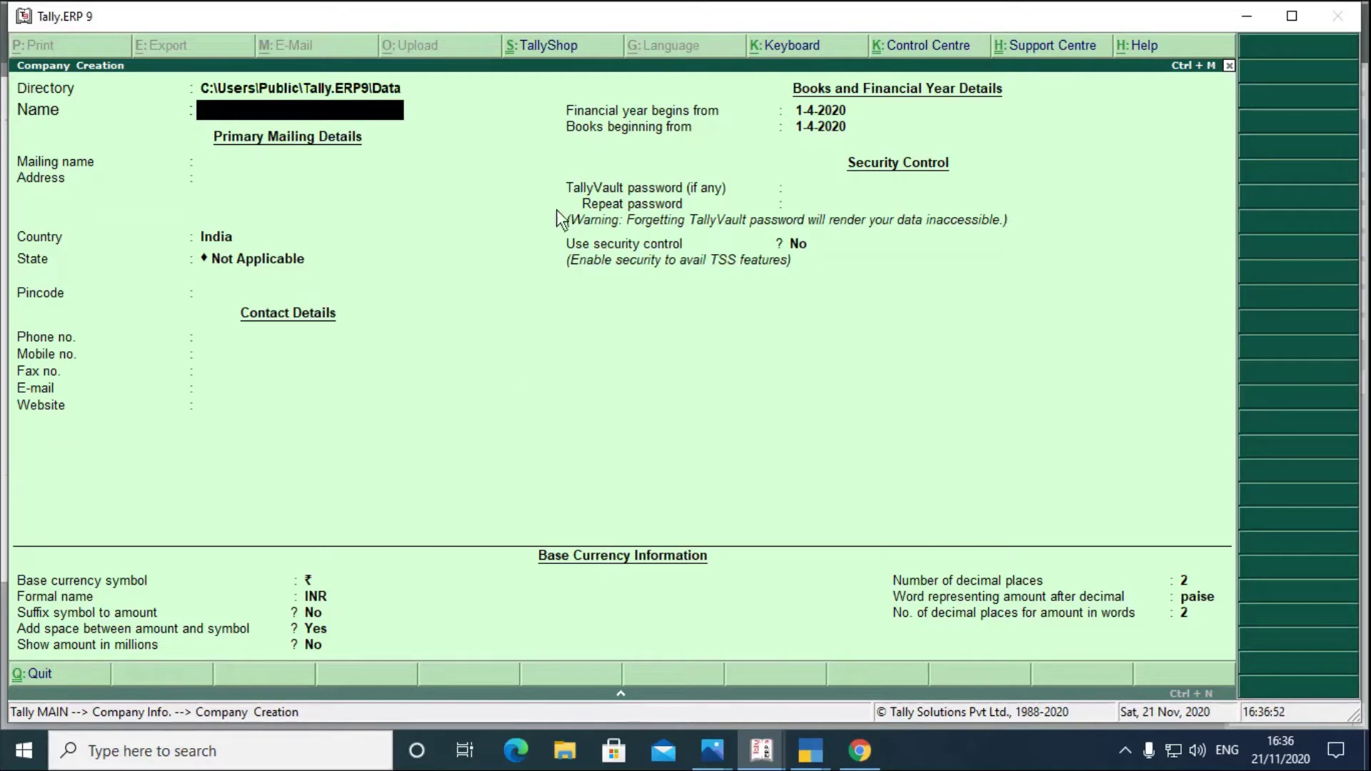
{"action": "left_click", "coordinate": [812, 751]}
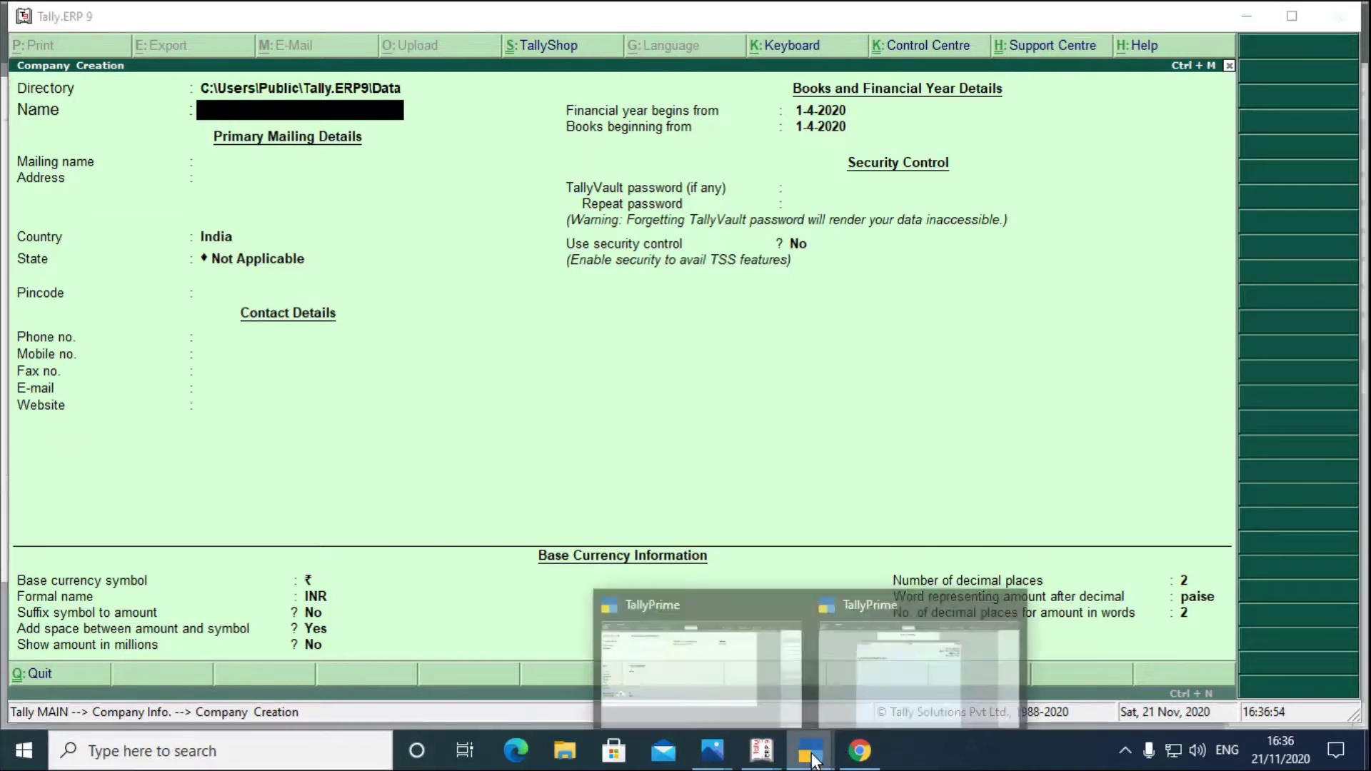
{"action": "left_click", "coordinate": [739, 675]}
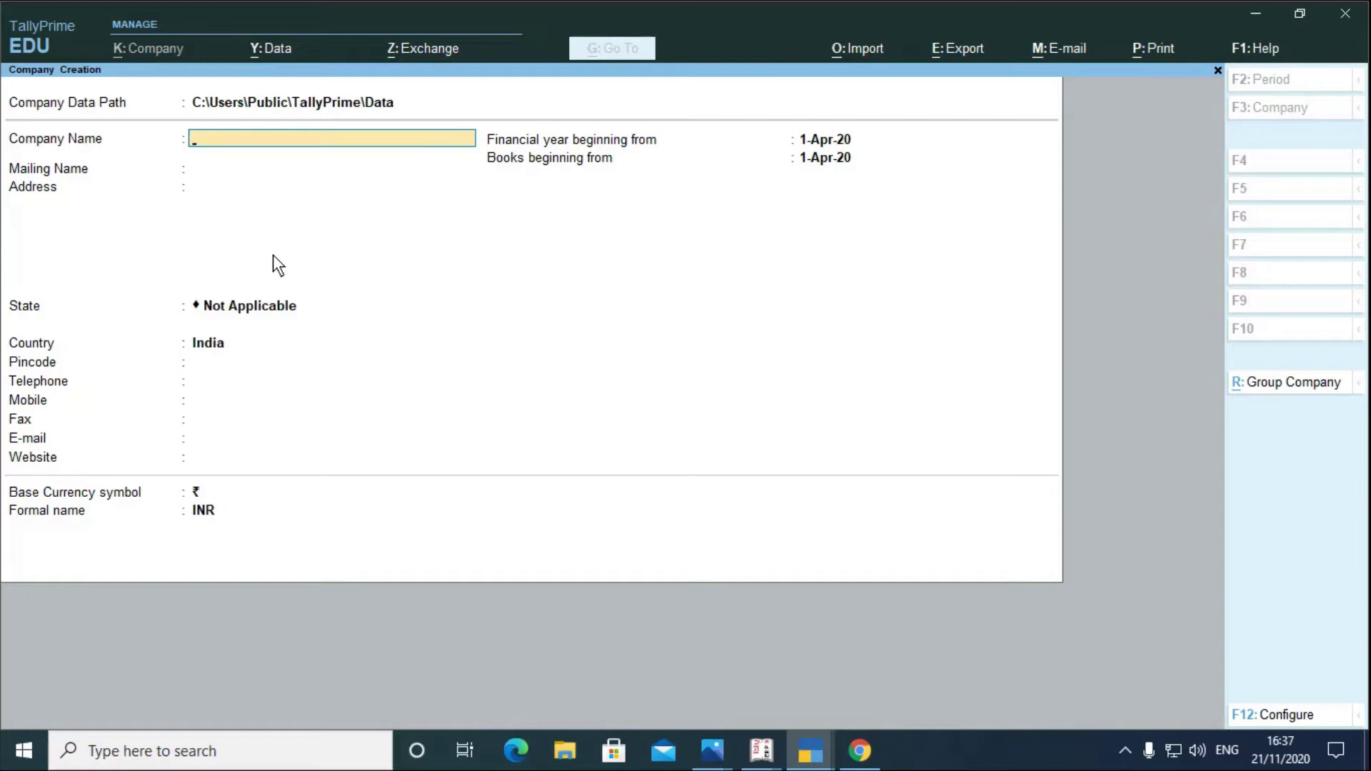
{"action": "key", "text": "F12"}
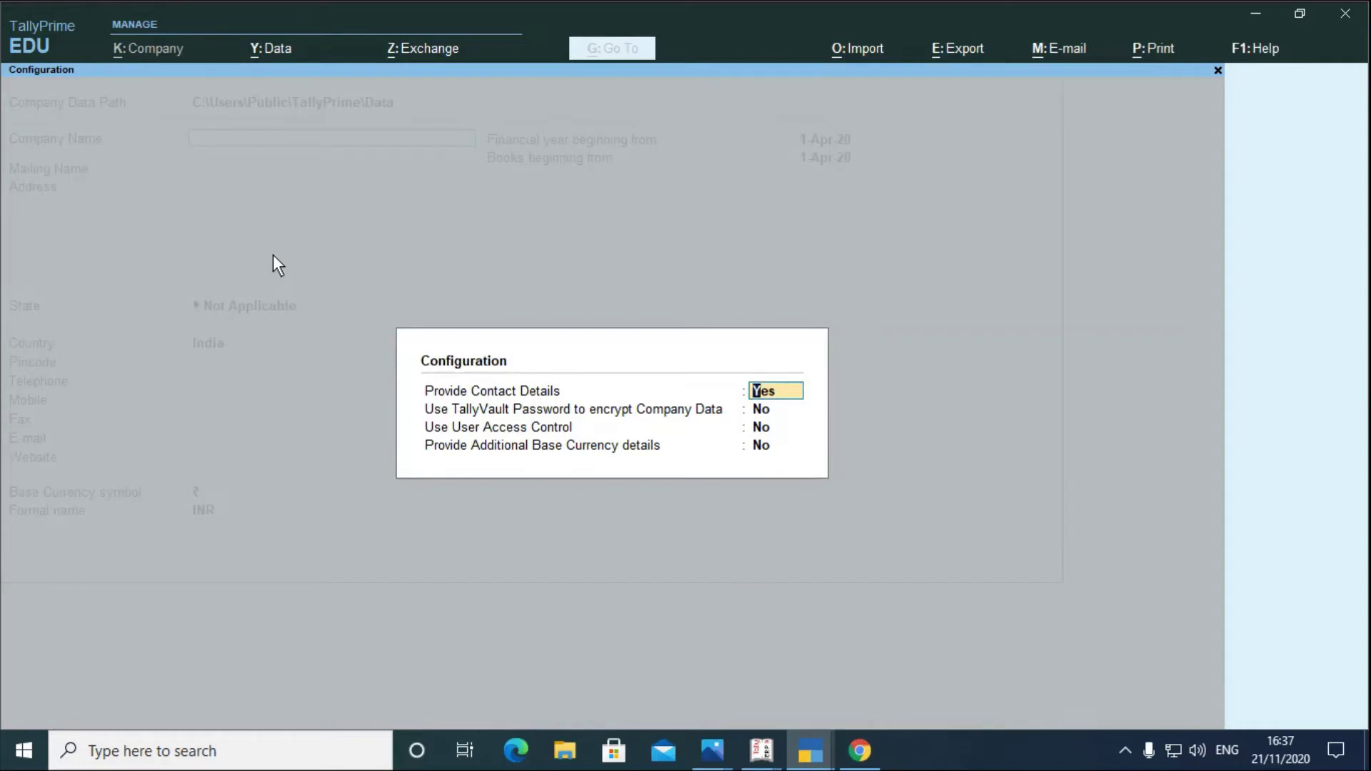
{"action": "key", "text": "Return"}
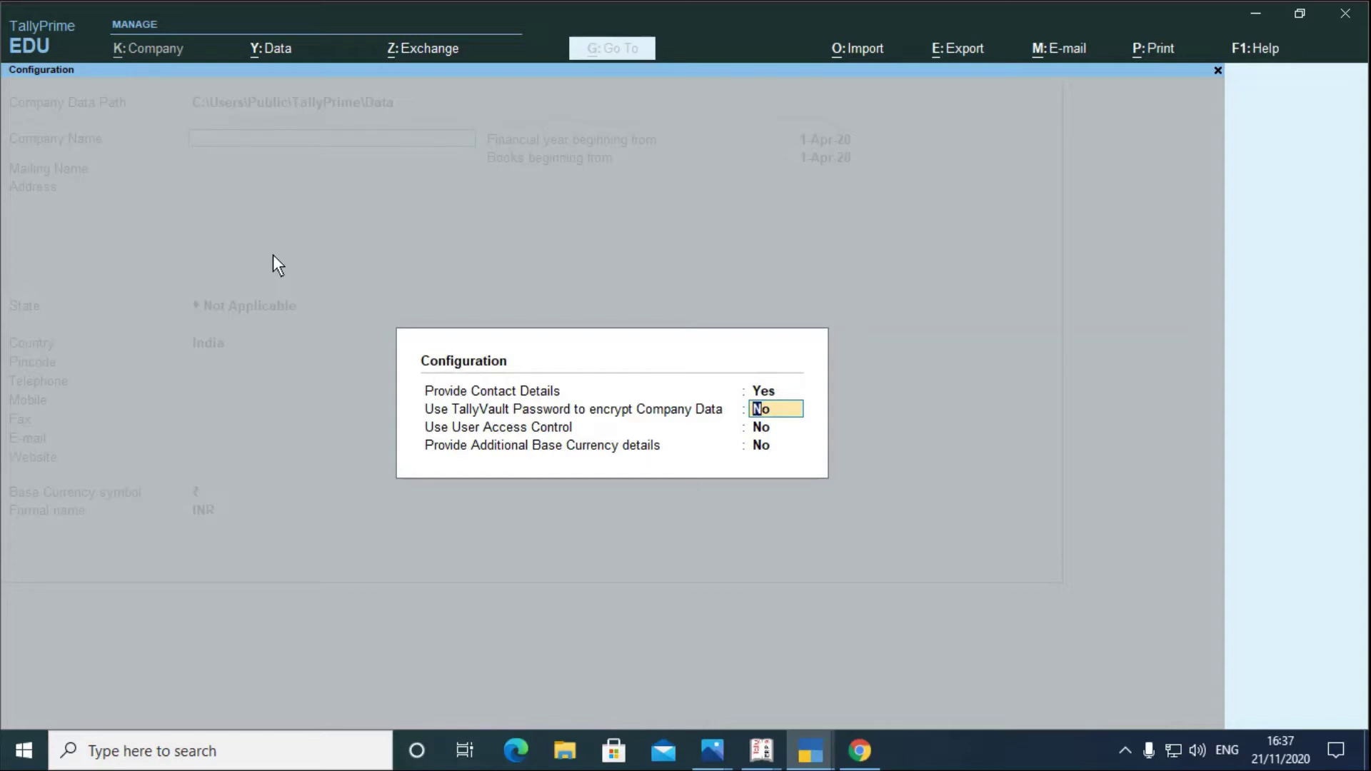
{"action": "key", "text": "Escape"}
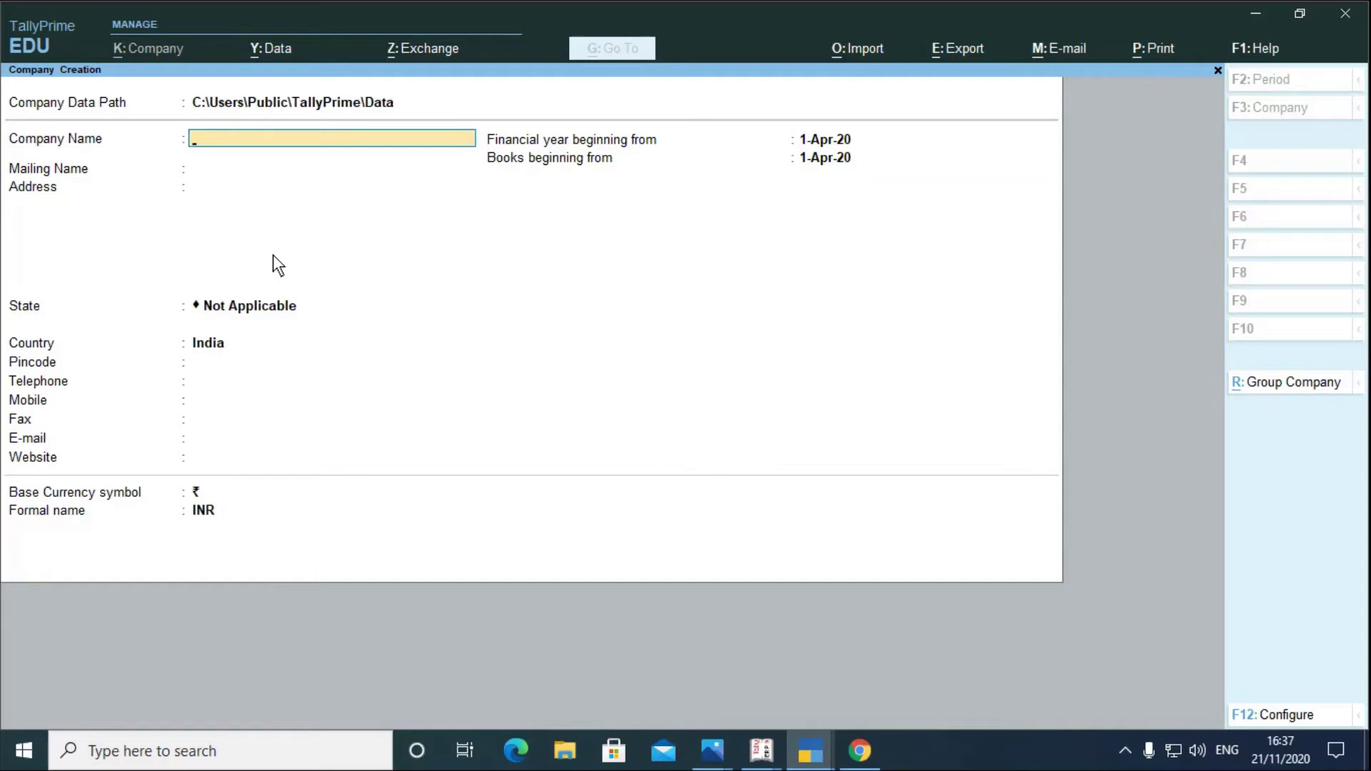
- Create Reliance P Ltd in TallyPrime with address Ambernath, country India and state Maharashtra
{"action": "type", "text": "Reliance P Ltd"}
{"action": "key", "text": "Return"}
{"action": "key", "text": "Return"}
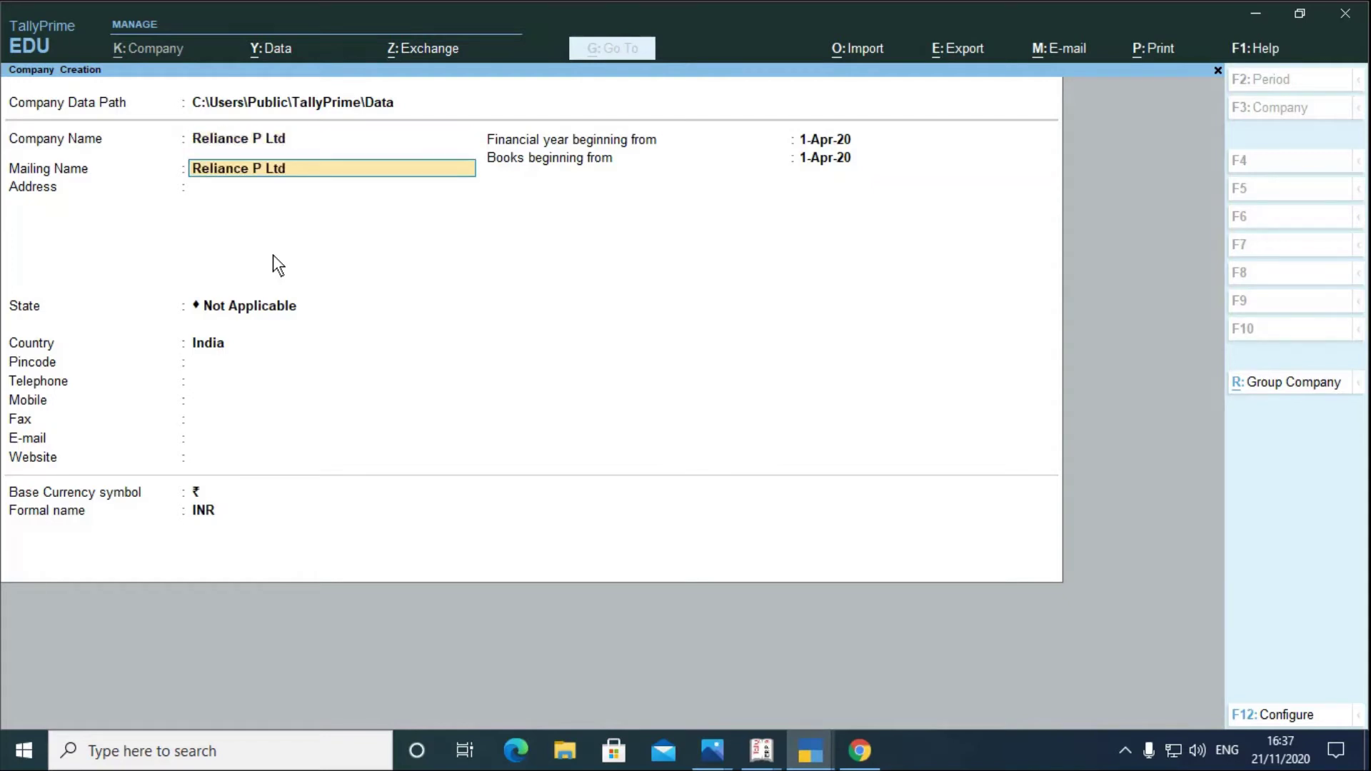
{"action": "type", "text": "Ambernath"}
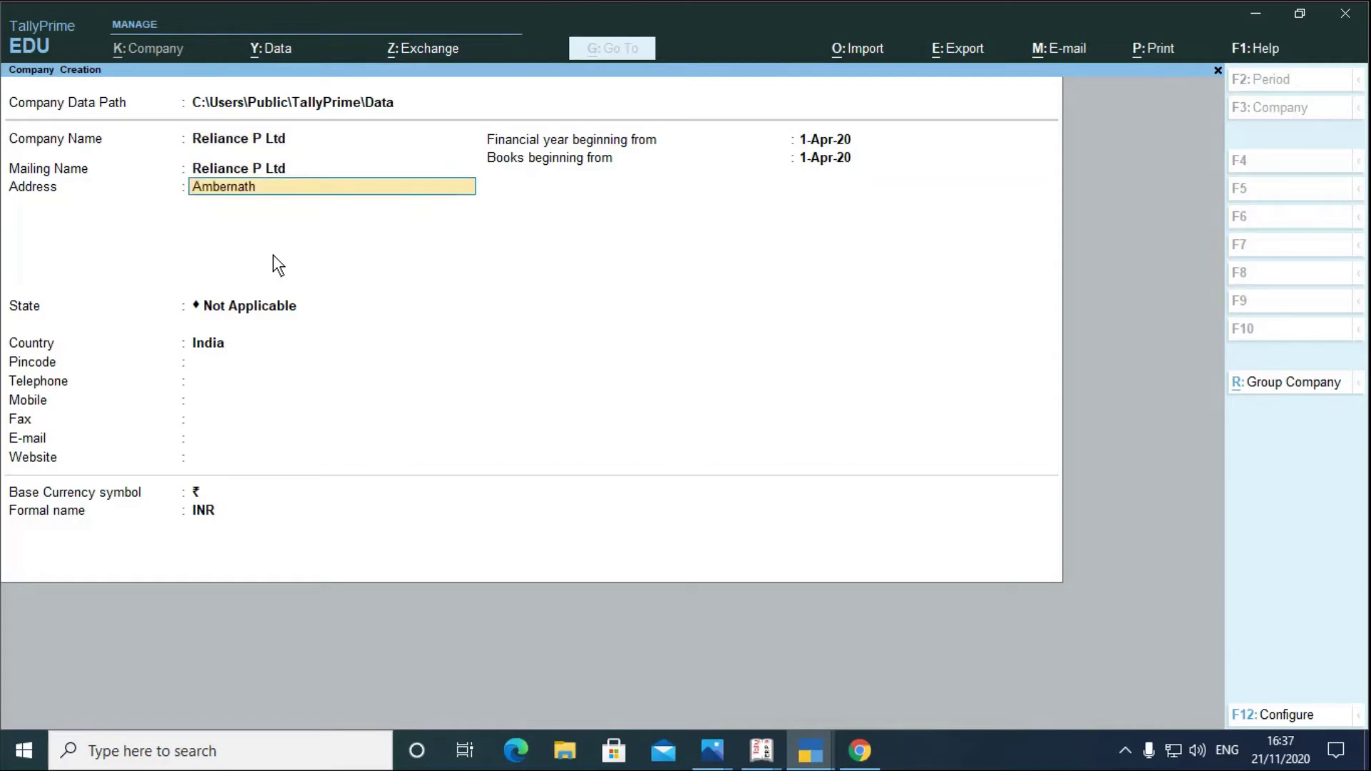
{"action": "key", "text": "Return"}
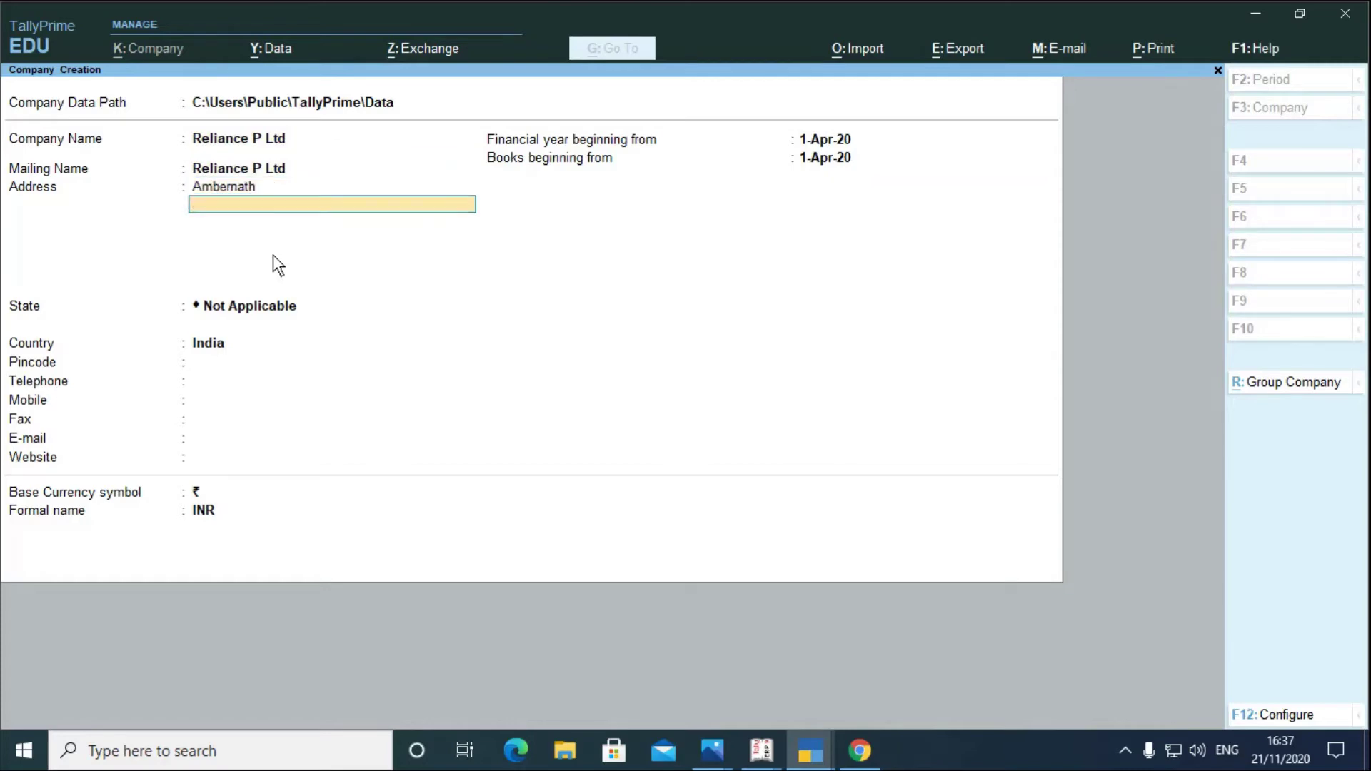
{"action": "key", "text": "Return"}
{"action": "key", "text": "Return"}
{"action": "type", "text": "Mah"}
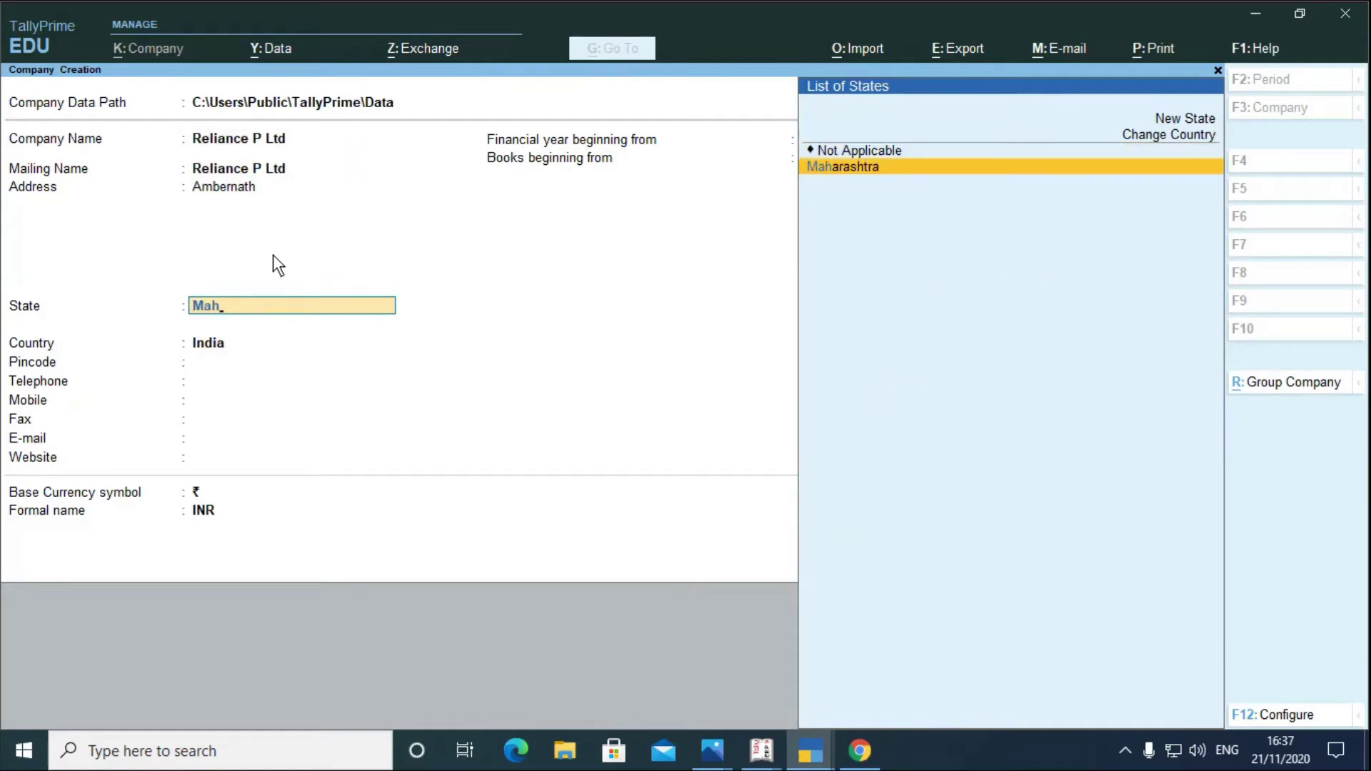
{"action": "key", "text": "Return"}
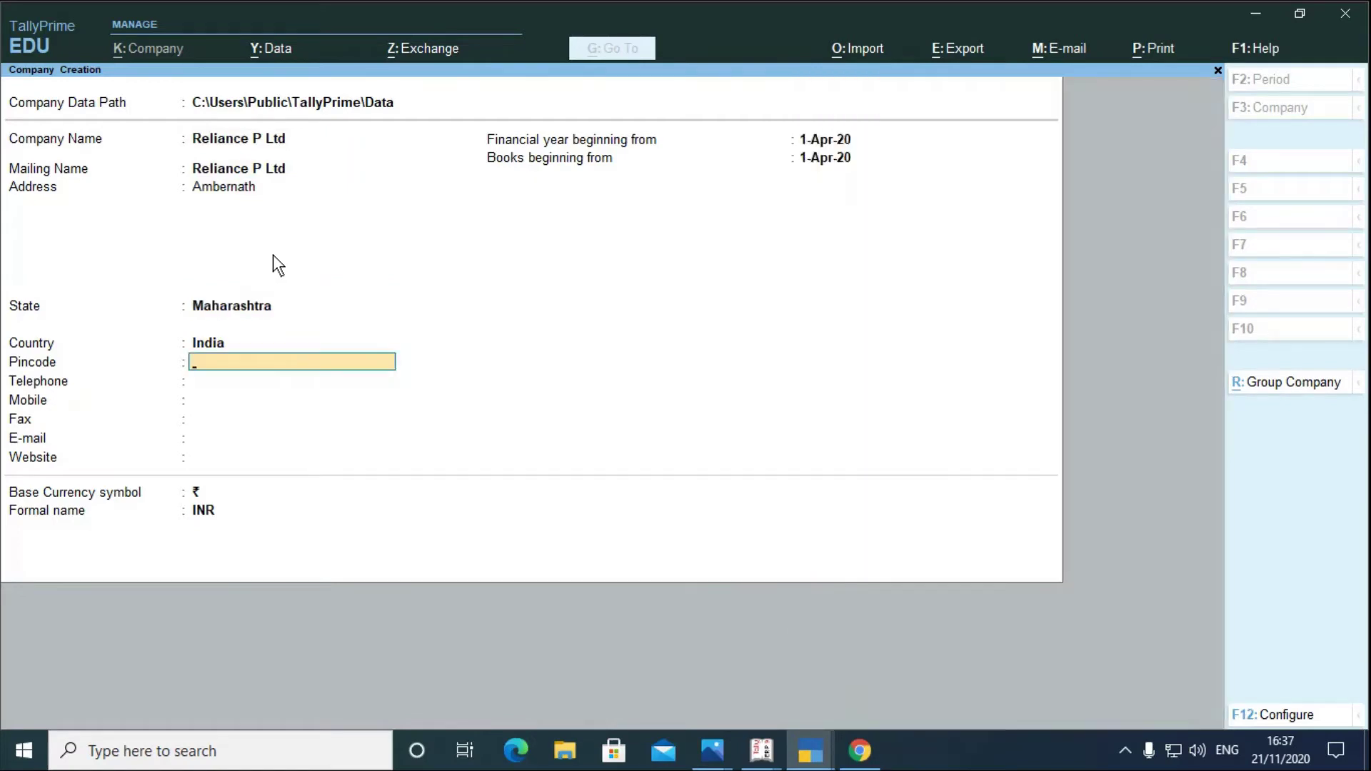
{"action": "key", "text": "Return"}
{"action": "key", "text": "Return"}
{"action": "key", "text": "Return"}
{"action": "key", "text": "Return"}
{"action": "key", "text": "Return"}
{"action": "key", "text": "Return"}
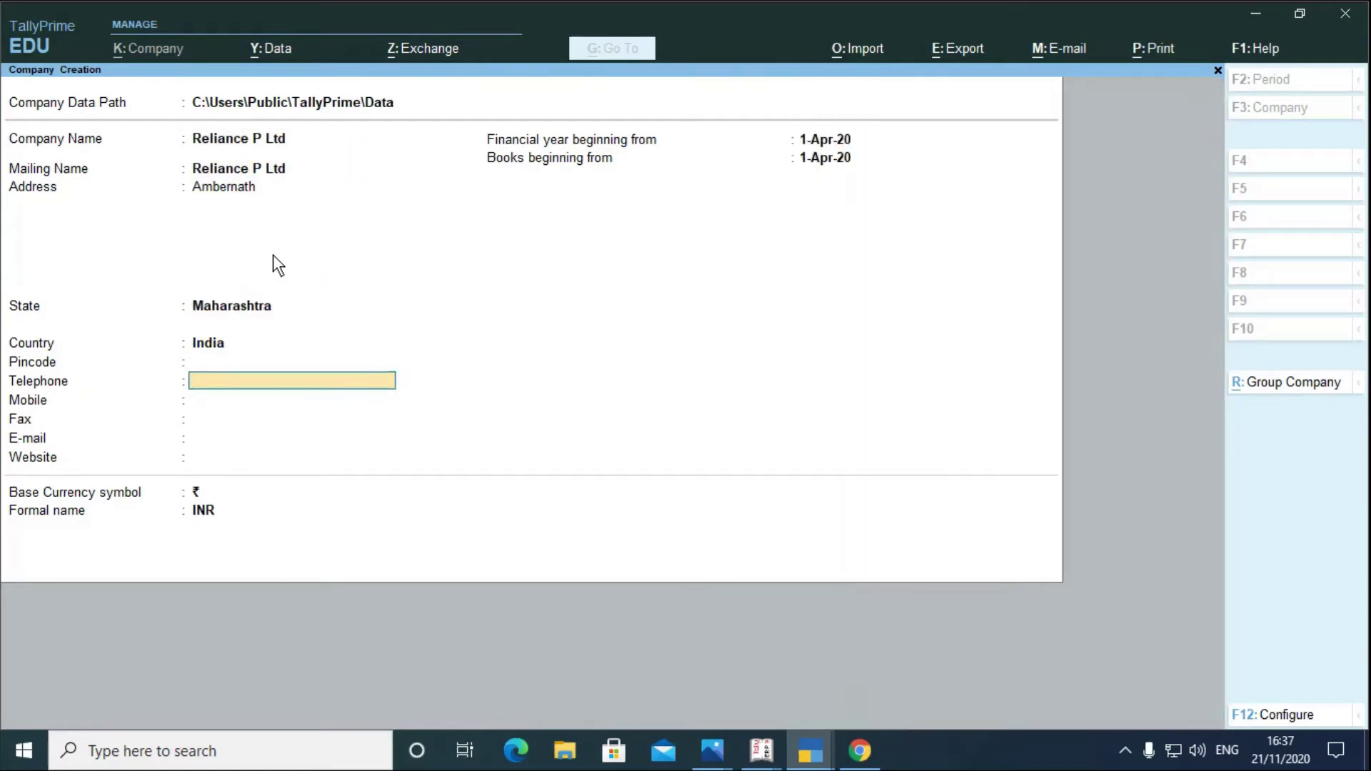
{"action": "key", "text": "Return"}
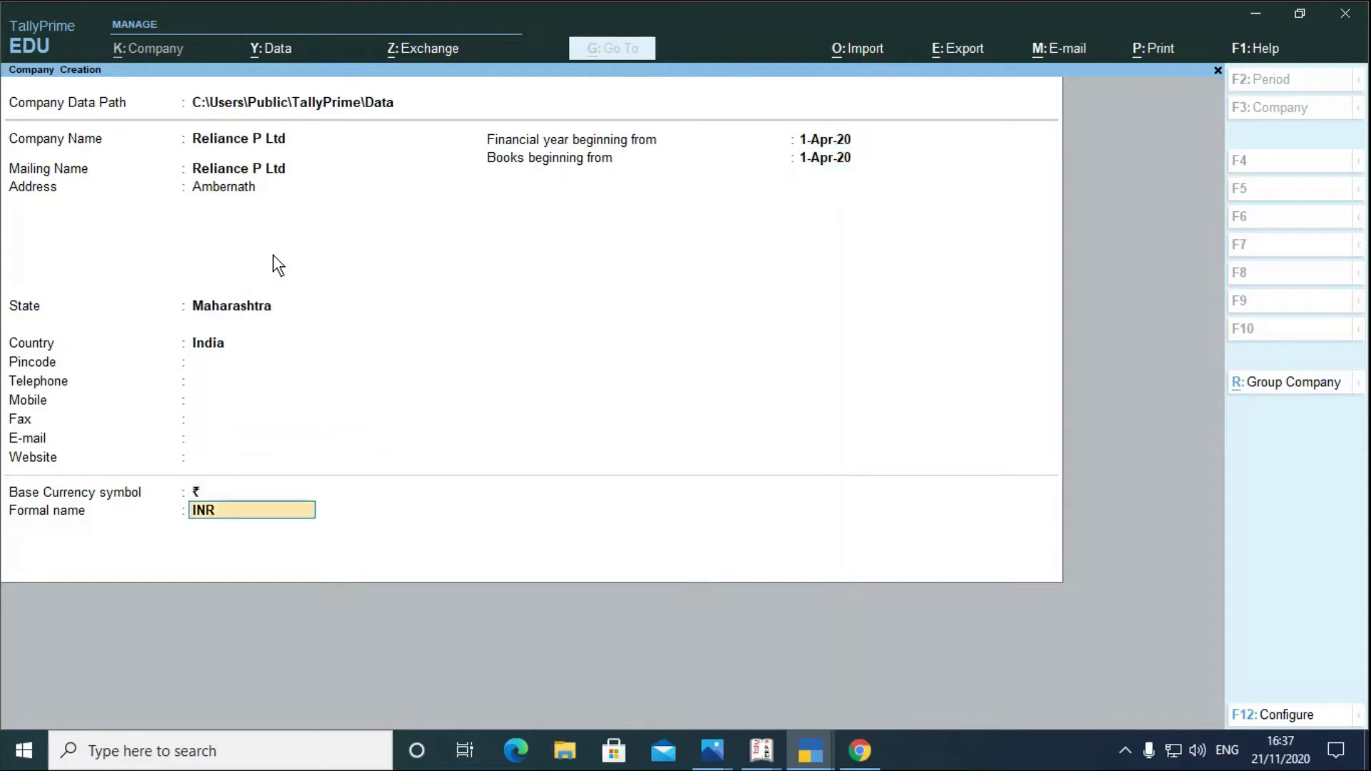
{"action": "key", "text": "Return"}
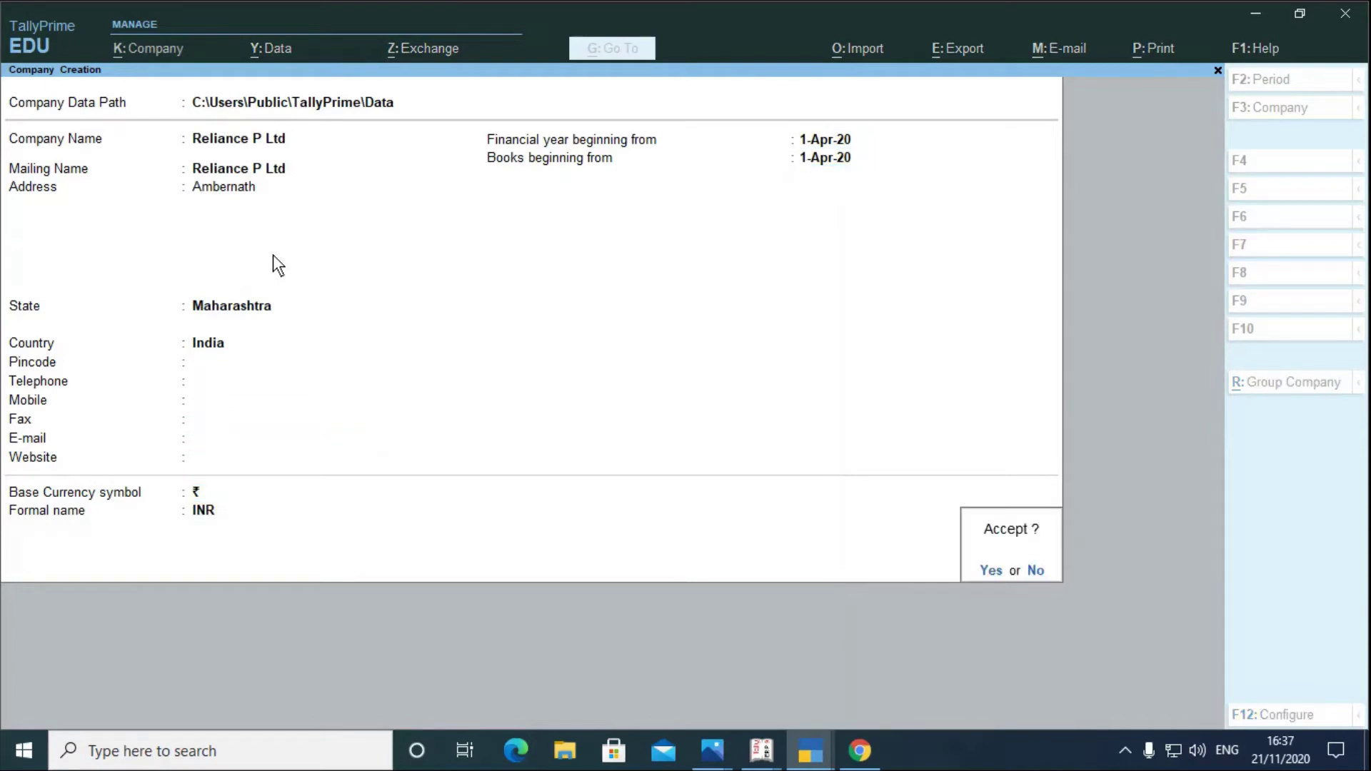
{"action": "key", "text": "Return"}
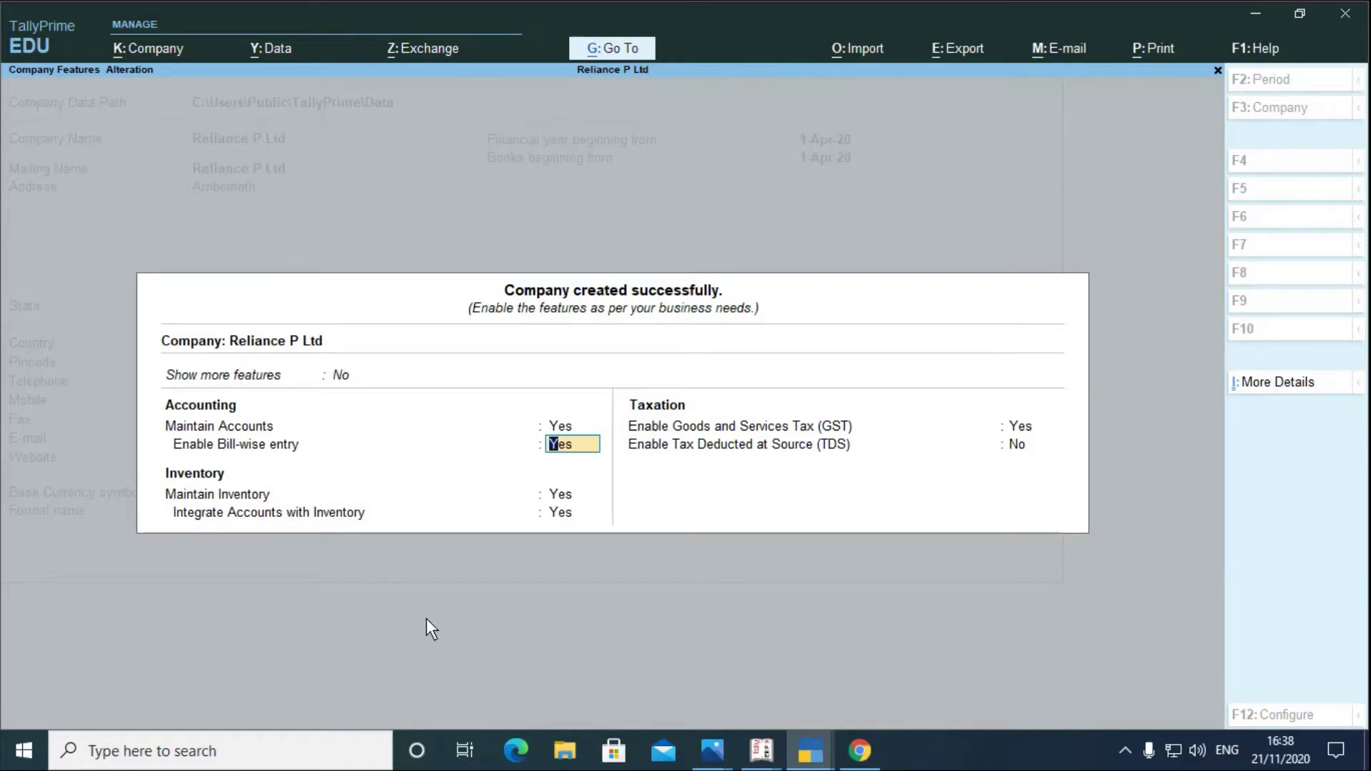
- Create Reliance P Ltd in Tally.ERP 9 at Ambernath, Maharashtra, and save with Ctrl+A
{"action": "left_click", "coordinate": [761, 750]}
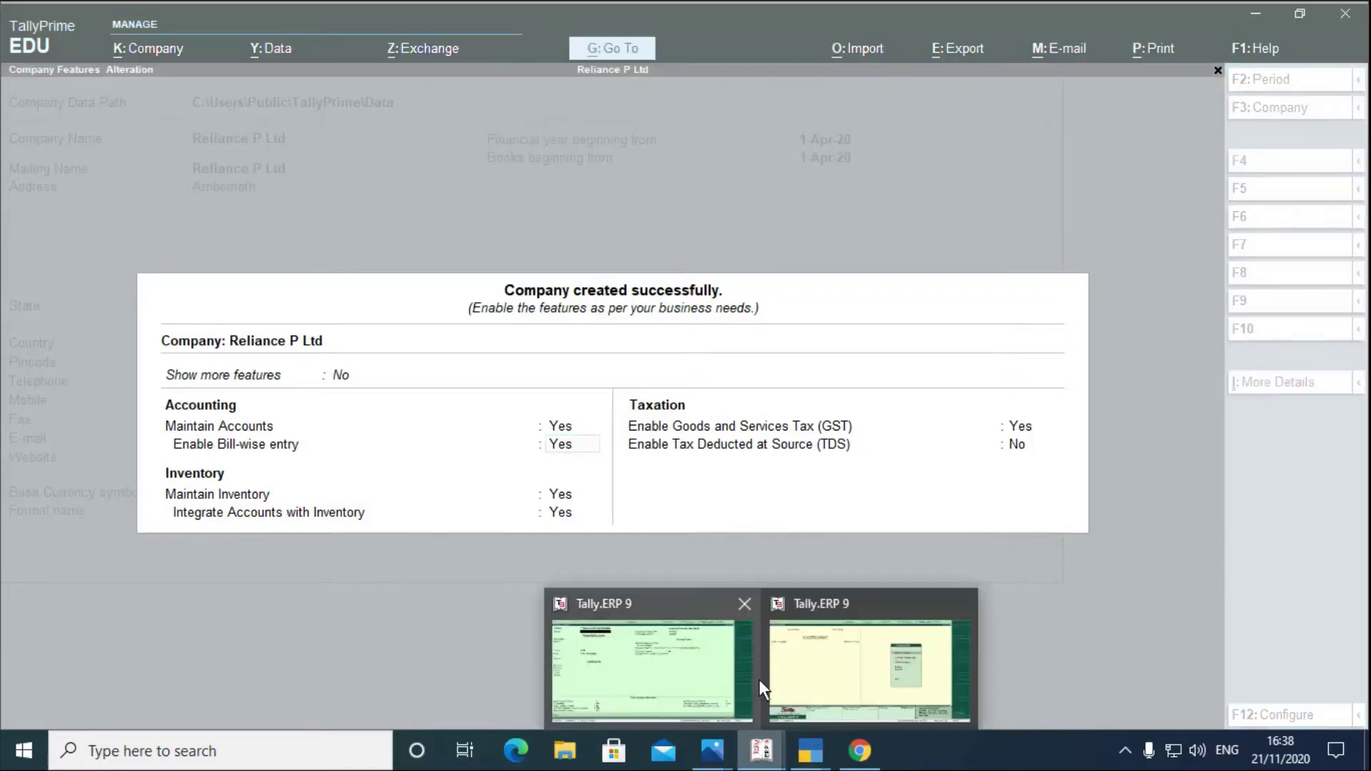
{"action": "left_click", "coordinate": [657, 683]}
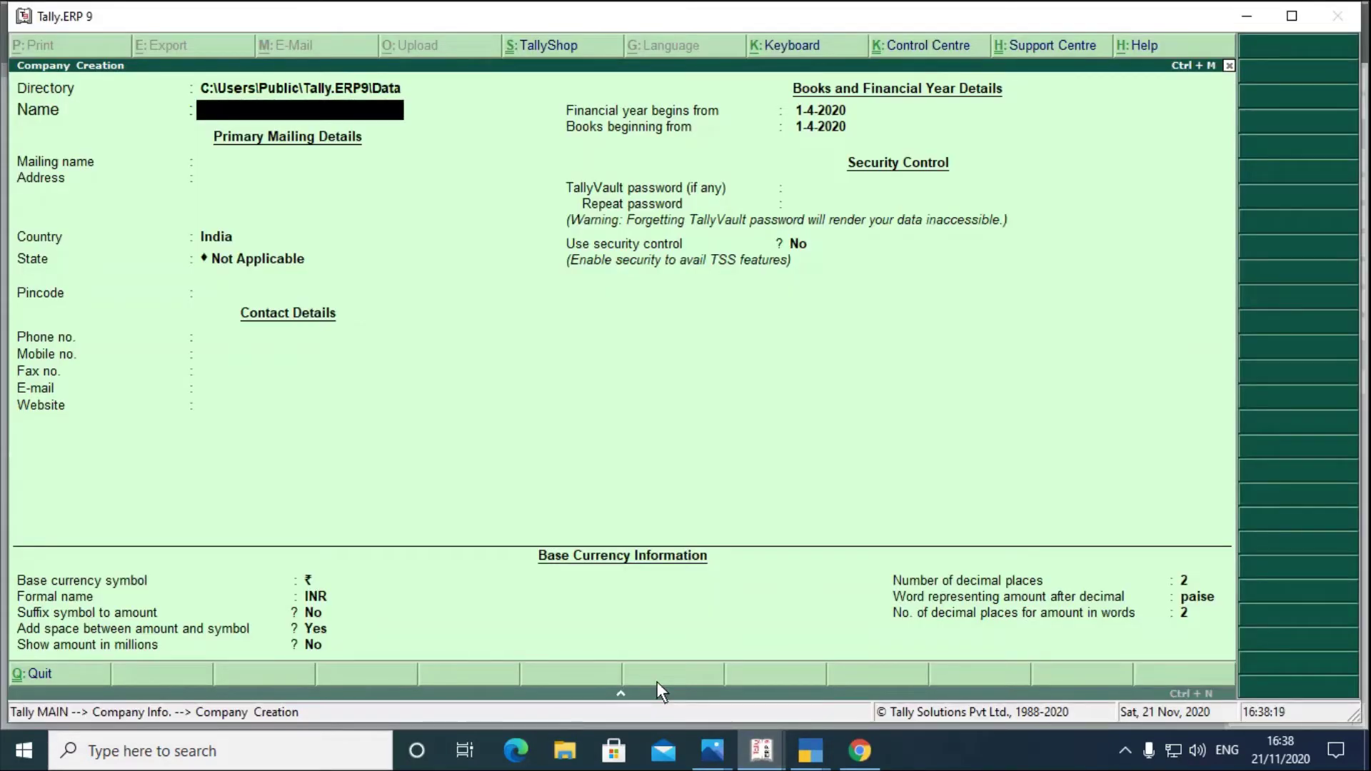
{"action": "type", "text": "Reliance P Ltd"}
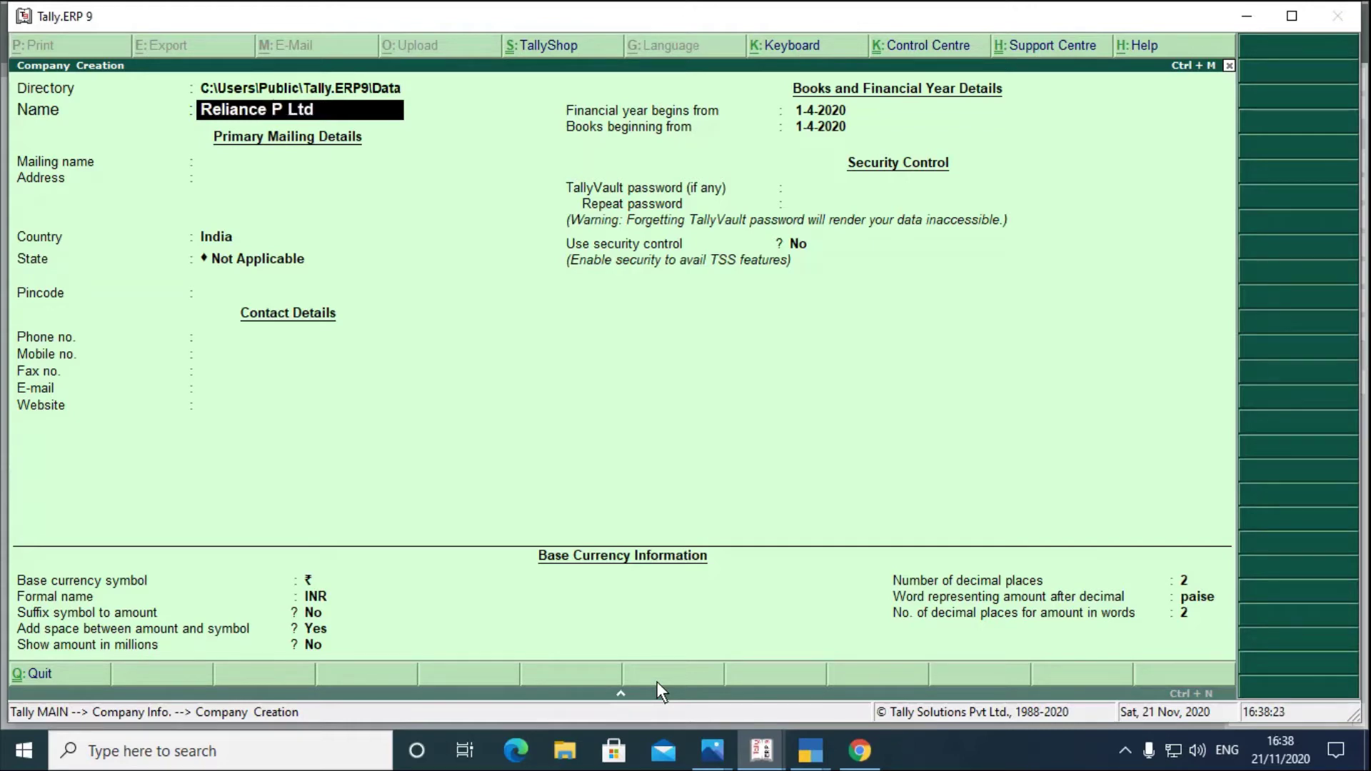
{"action": "key", "text": "Return"}
{"action": "key", "text": "Return"}
{"action": "type", "text": "Am"}
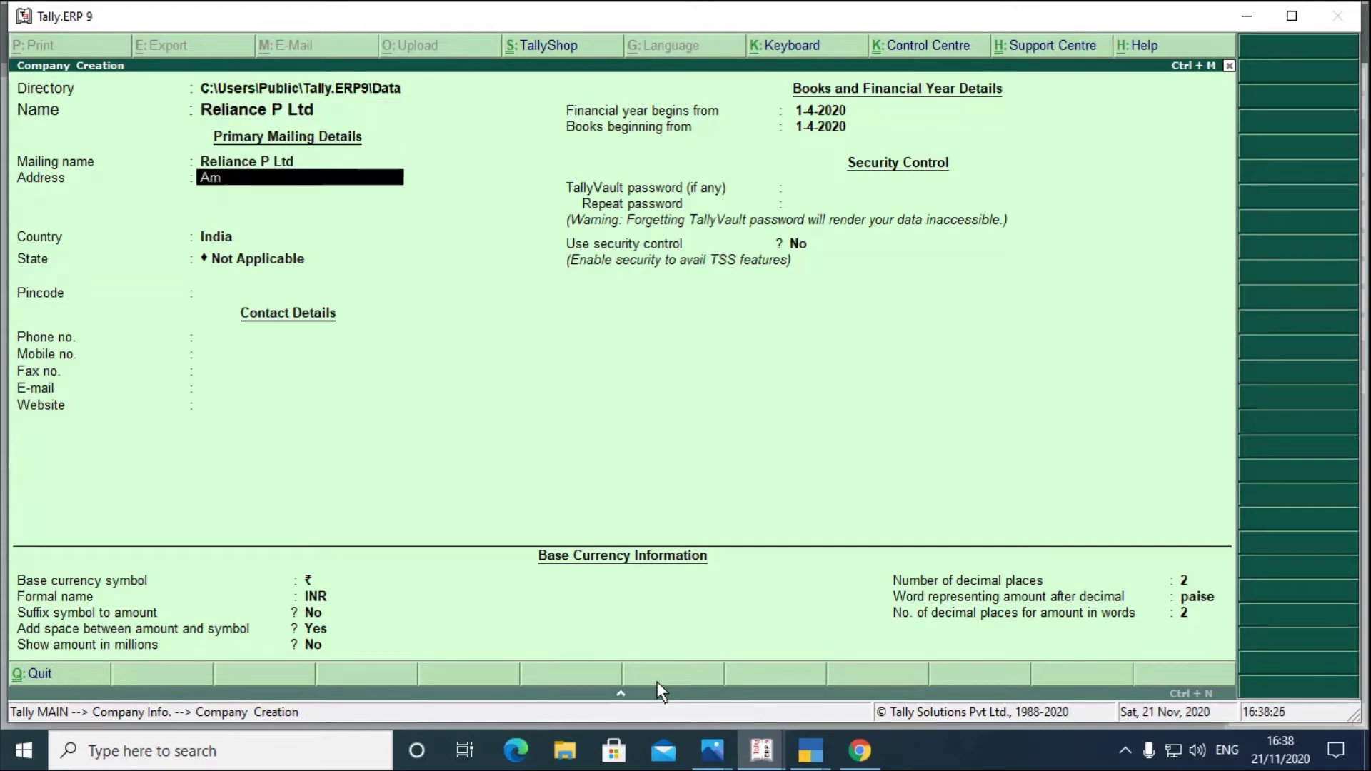
{"action": "type", "text": "bernath"}
{"action": "key", "text": "Return"}
{"action": "key", "text": "Return"}
{"action": "key", "text": "Return"}
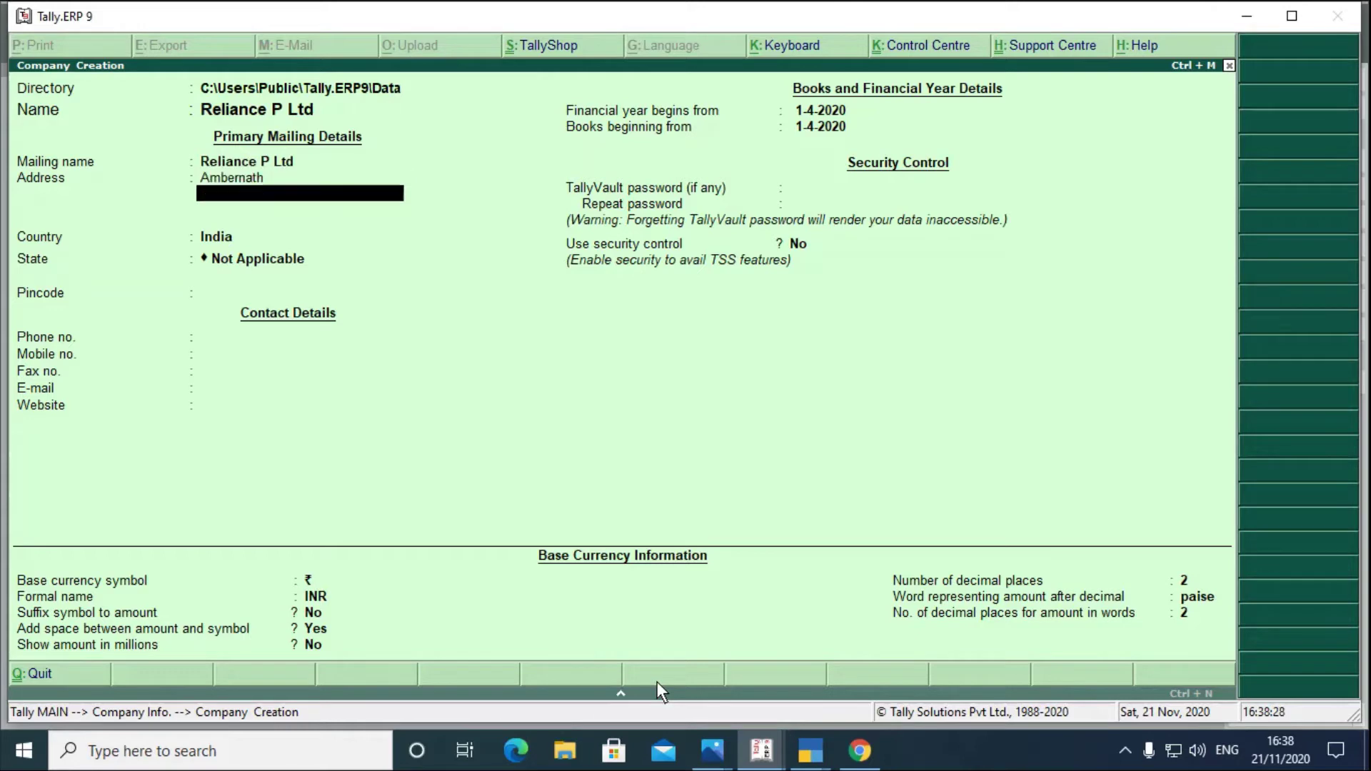
{"action": "type", "text": "Mah"}
{"action": "key", "text": "Return"}
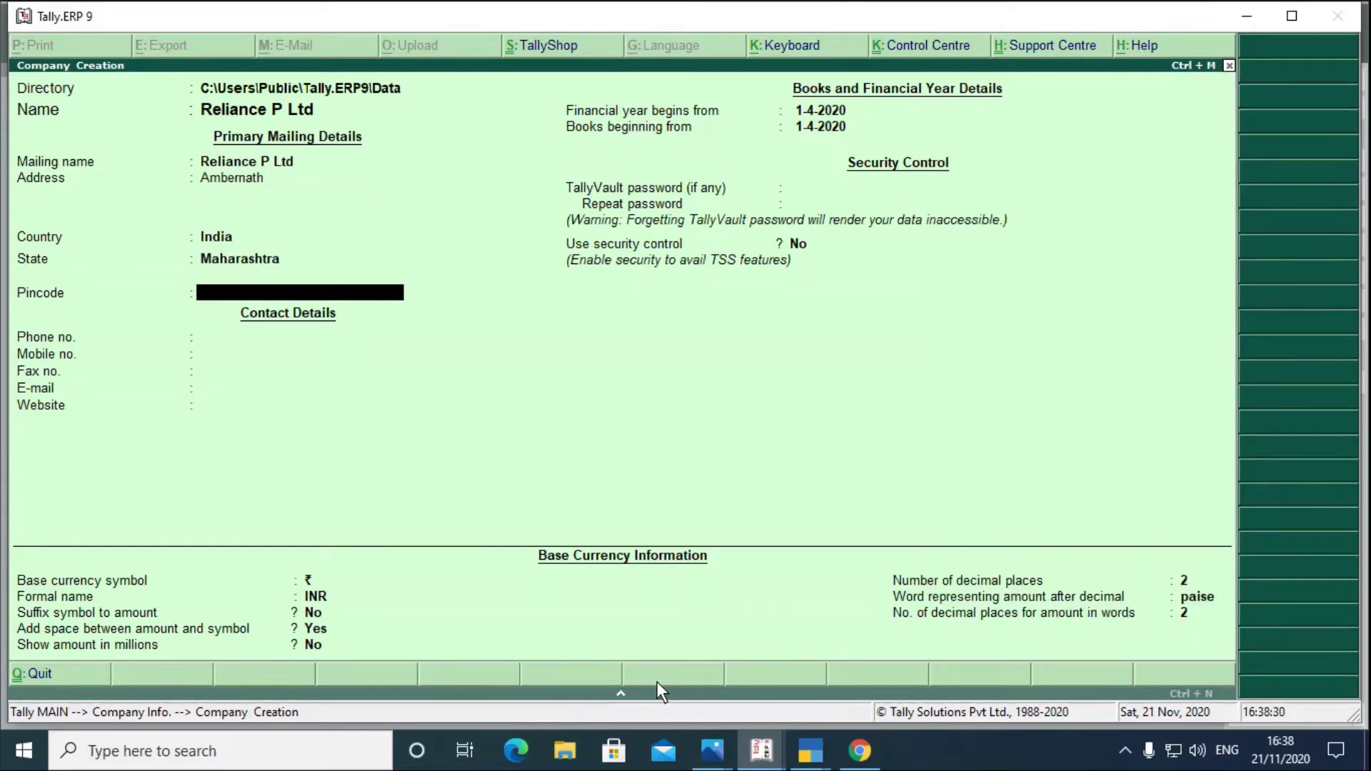
{"action": "key", "text": "ctrl+a"}
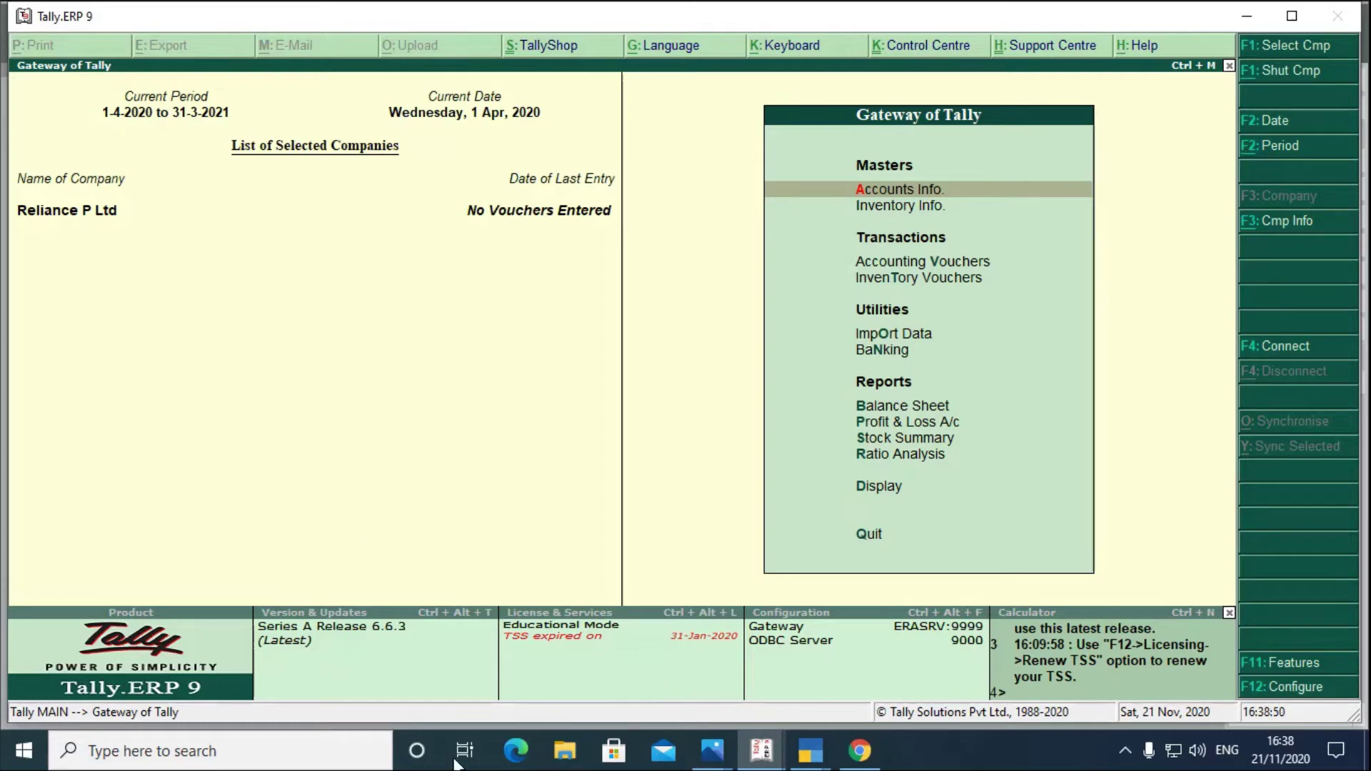
- Check TallyPrime, then return to Tally.ERP 9's Gateway of Tally
{"action": "left_click", "coordinate": [810, 738]}
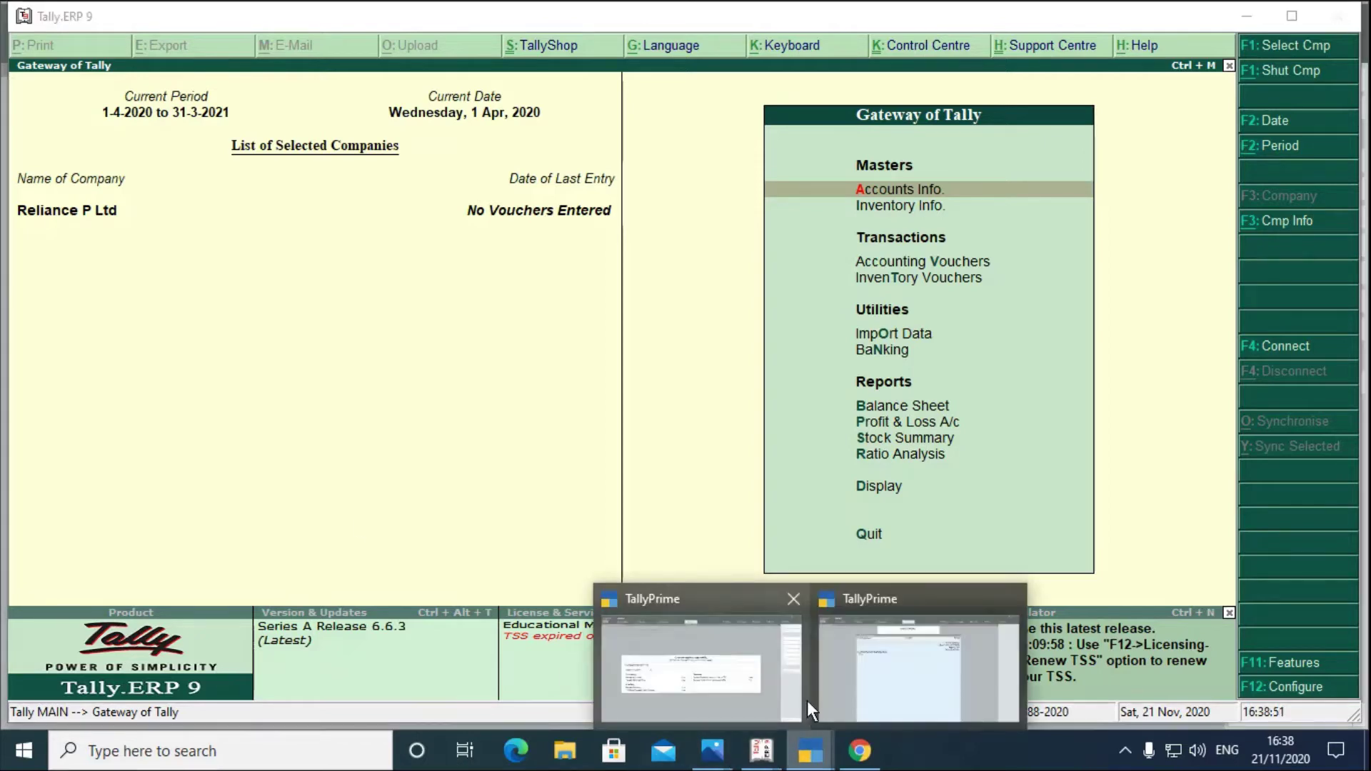
{"action": "left_click", "coordinate": [739, 676]}
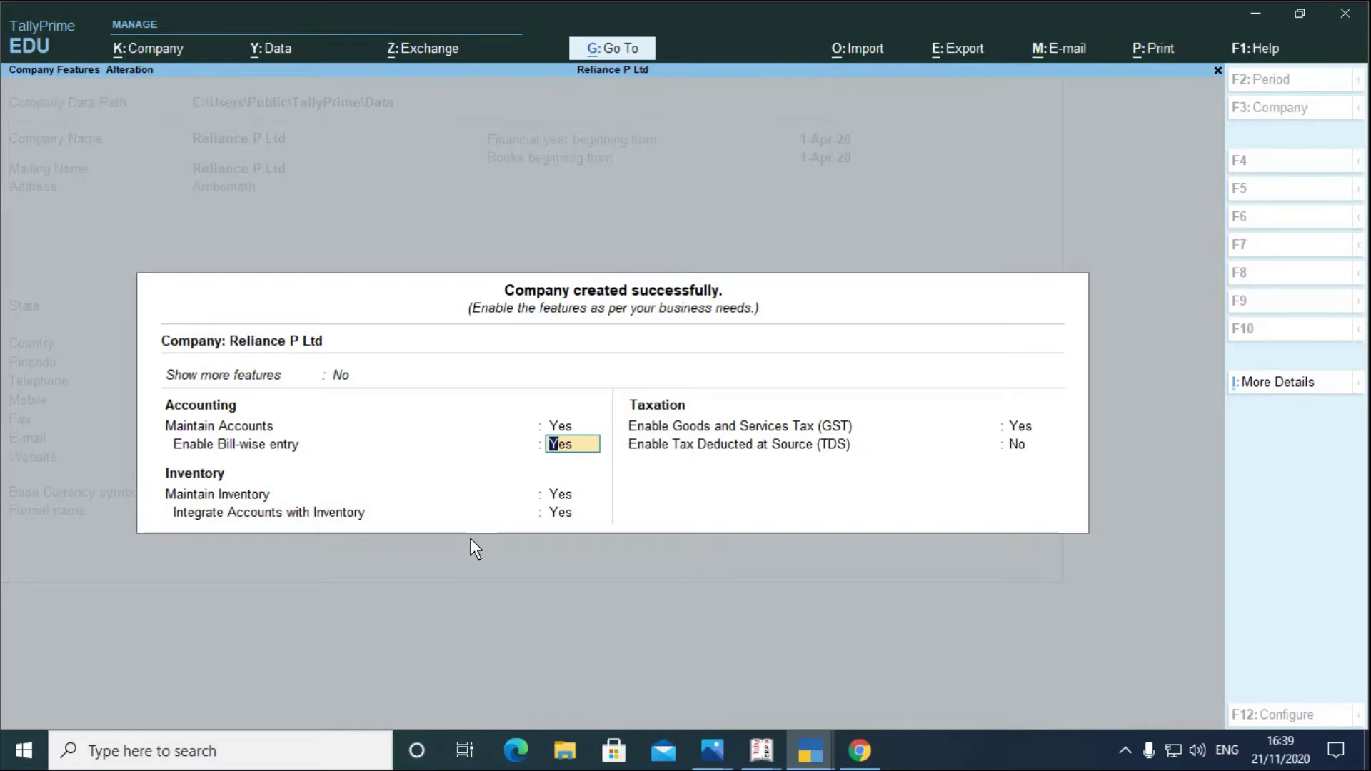
{"action": "left_click", "coordinate": [762, 755]}
{"action": "left_click", "coordinate": [664, 664]}
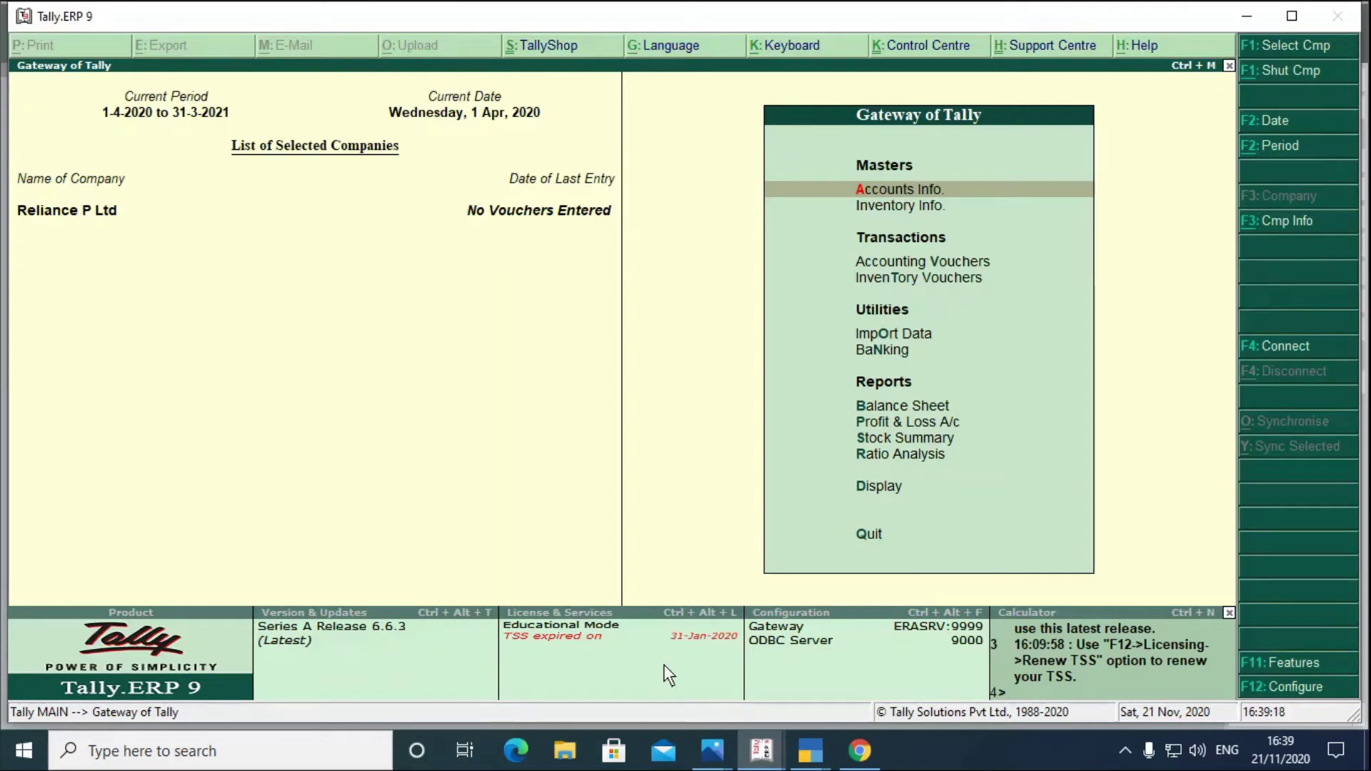
- Review Accounting, Inventory and Statutory & Taxation features via F11 without changes
{"action": "key", "text": "F11"}
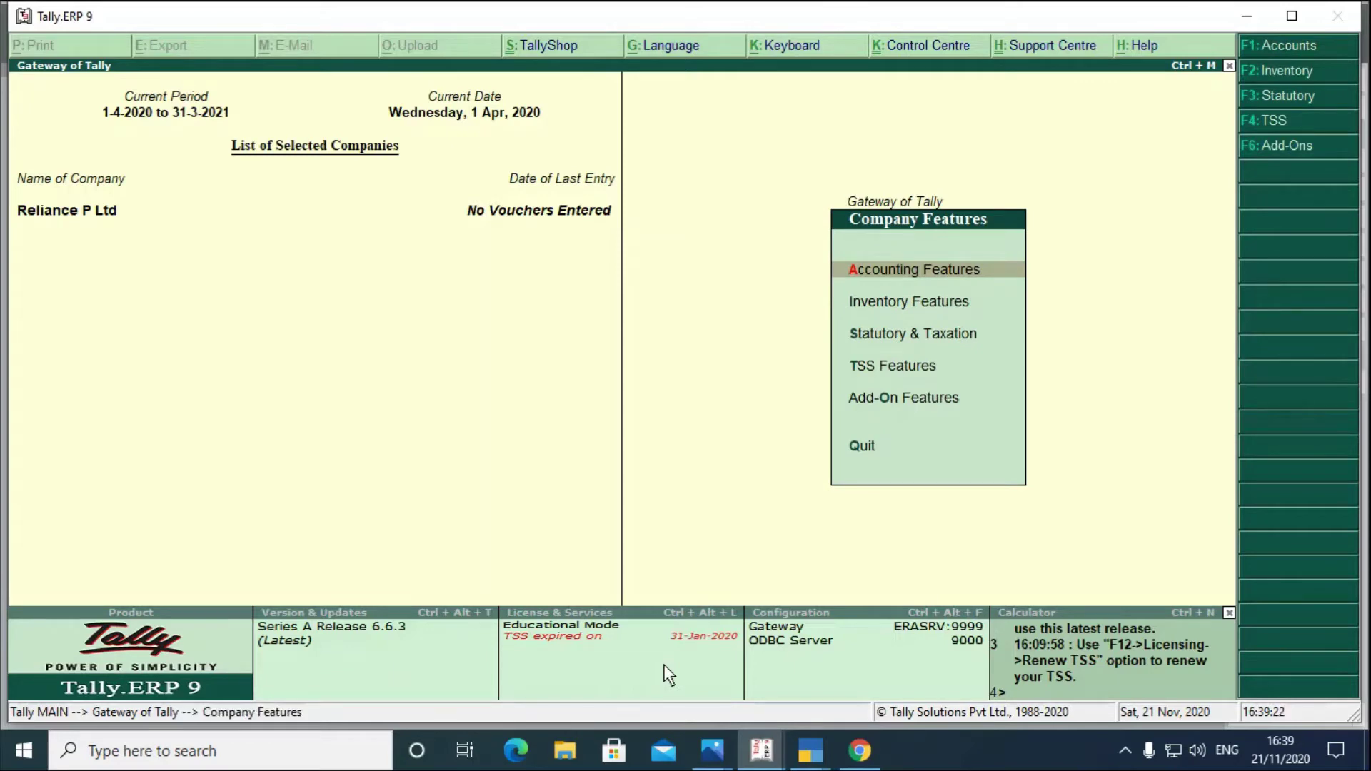
{"action": "key", "text": "Return"}
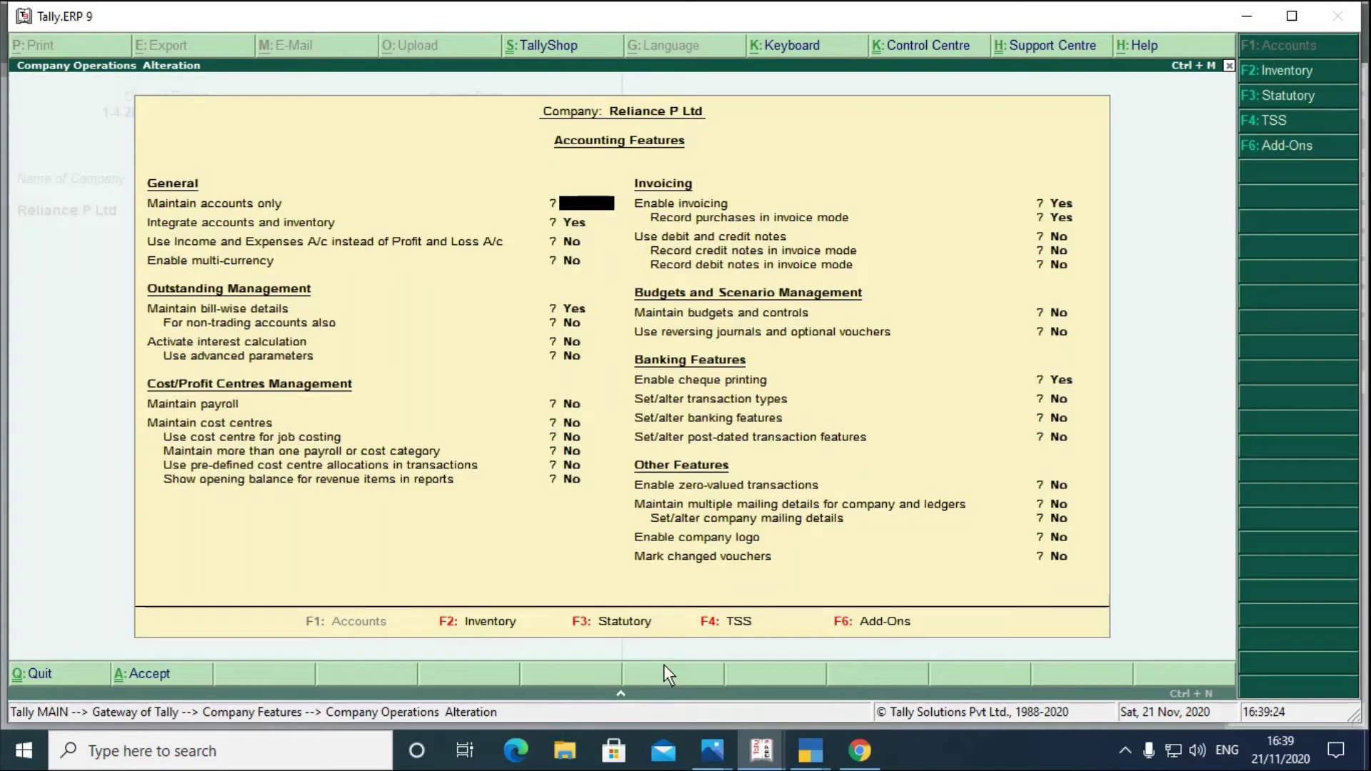
{"action": "key", "text": "Escape"}
{"action": "key", "text": "Return"}
{"action": "key", "text": "Return"}
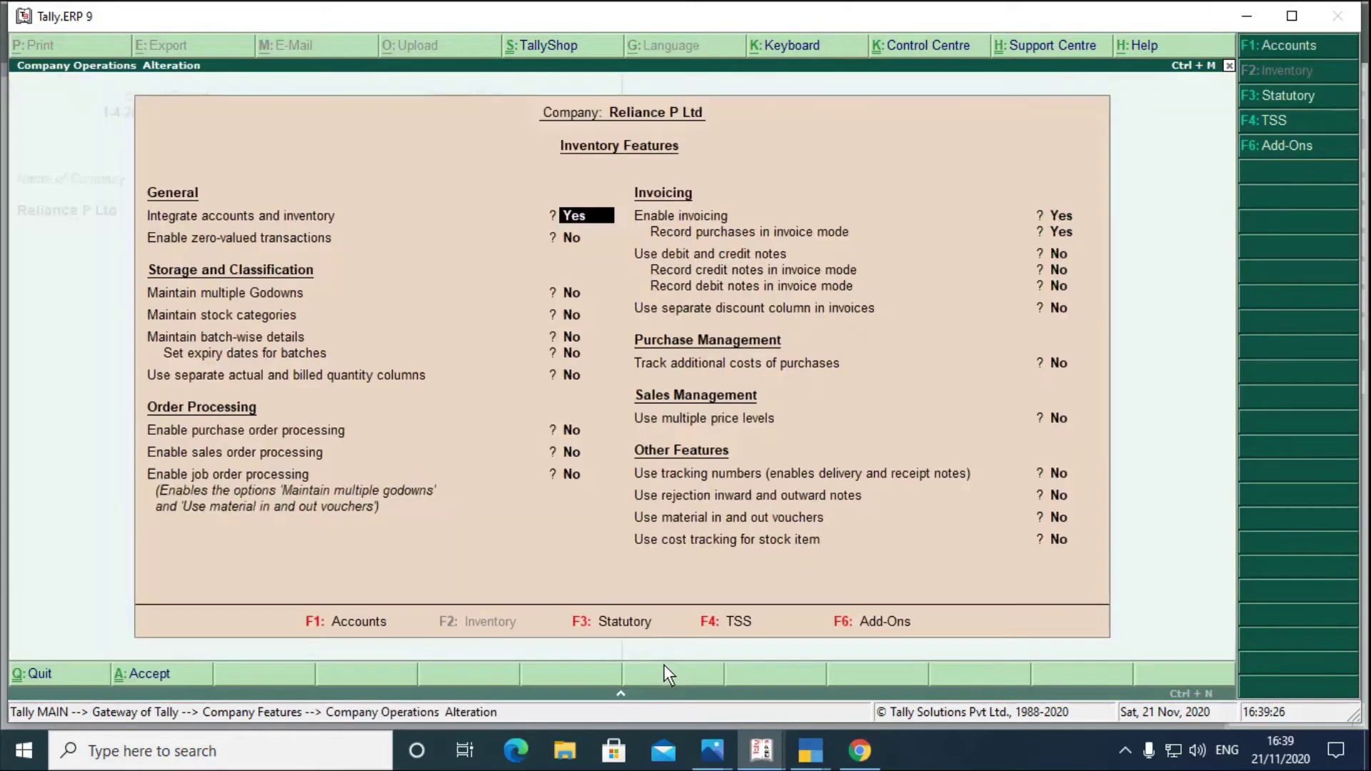
{"action": "key", "text": "Escape"}
{"action": "key", "text": "Return"}
{"action": "key", "text": "Down"}
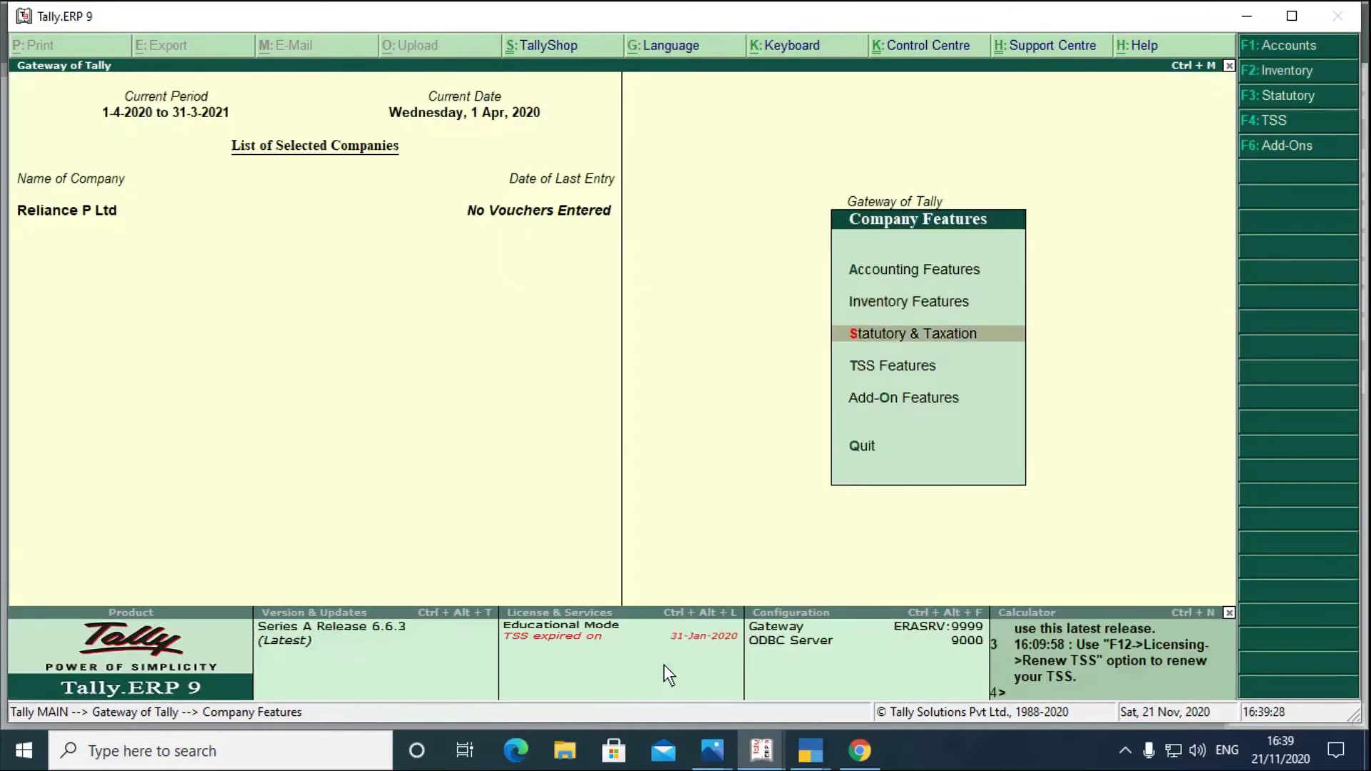
{"action": "key", "text": "Return"}
{"action": "key", "text": "Escape"}
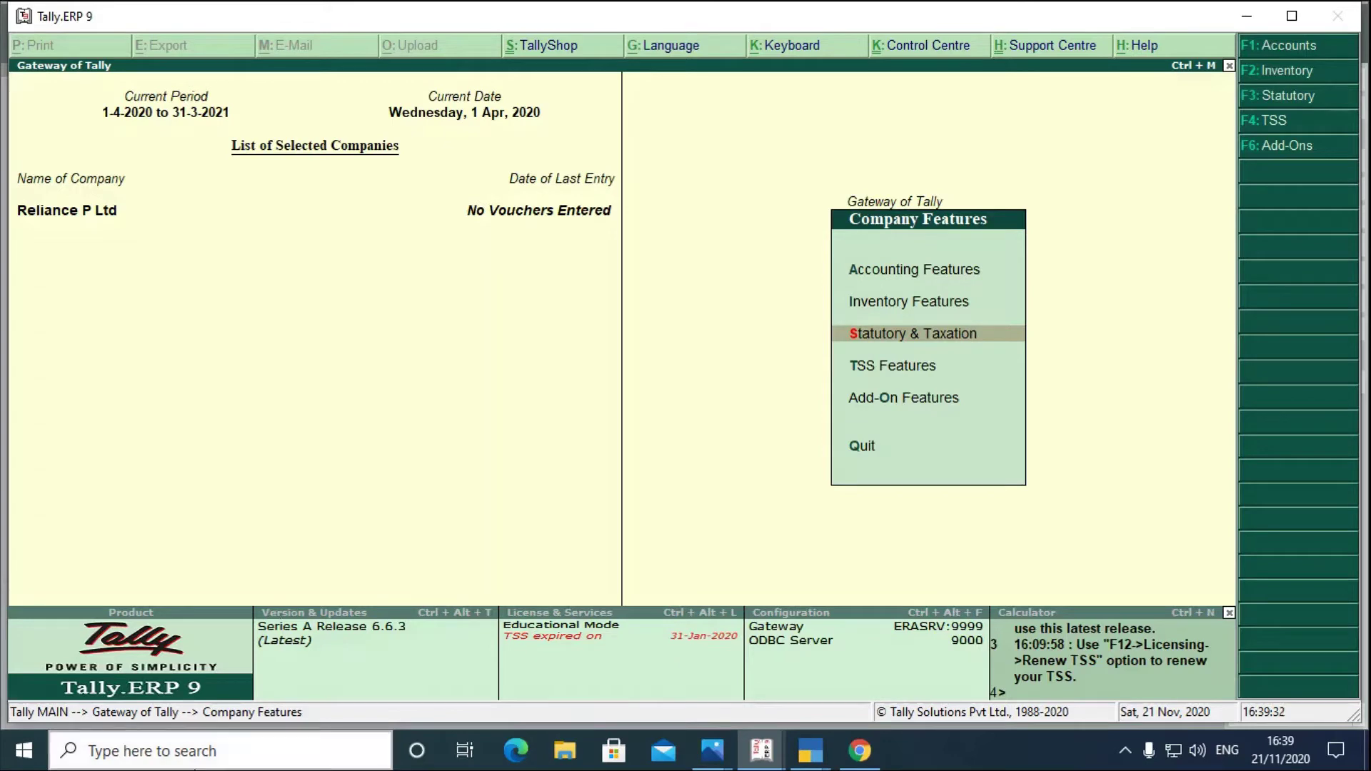
- Compare with TallyPrime, then reopen Tally.ERP 9's Accounting Features settings
{"action": "left_click", "coordinate": [809, 751]}
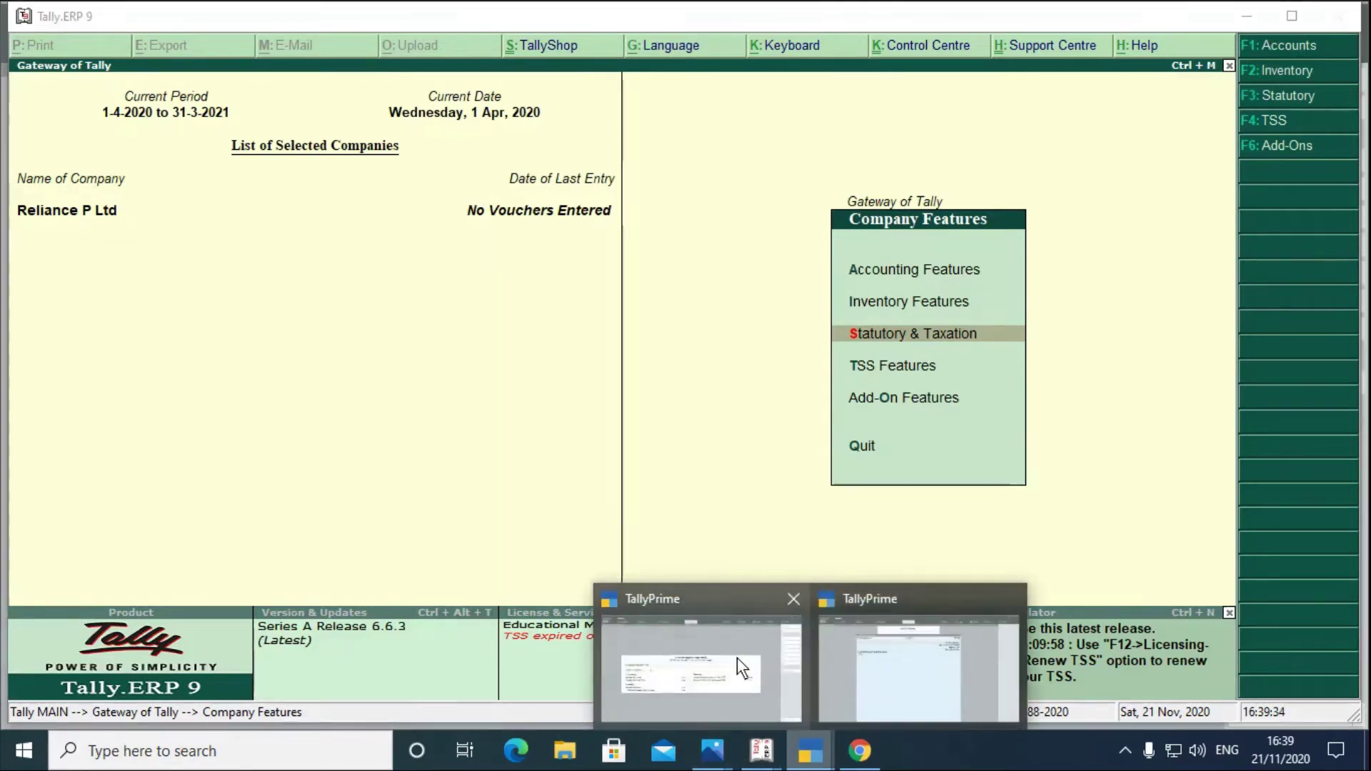
{"action": "left_click", "coordinate": [737, 658]}
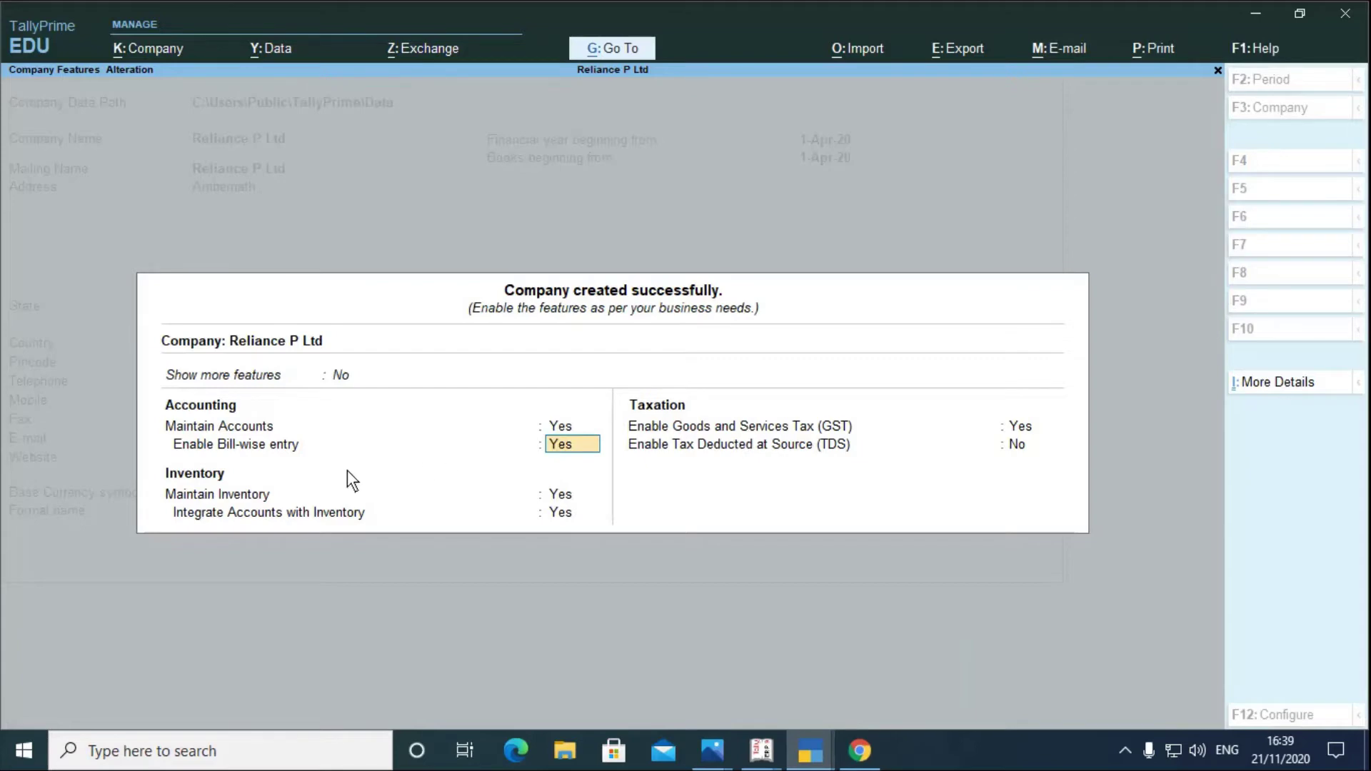
{"action": "left_click", "coordinate": [761, 750]}
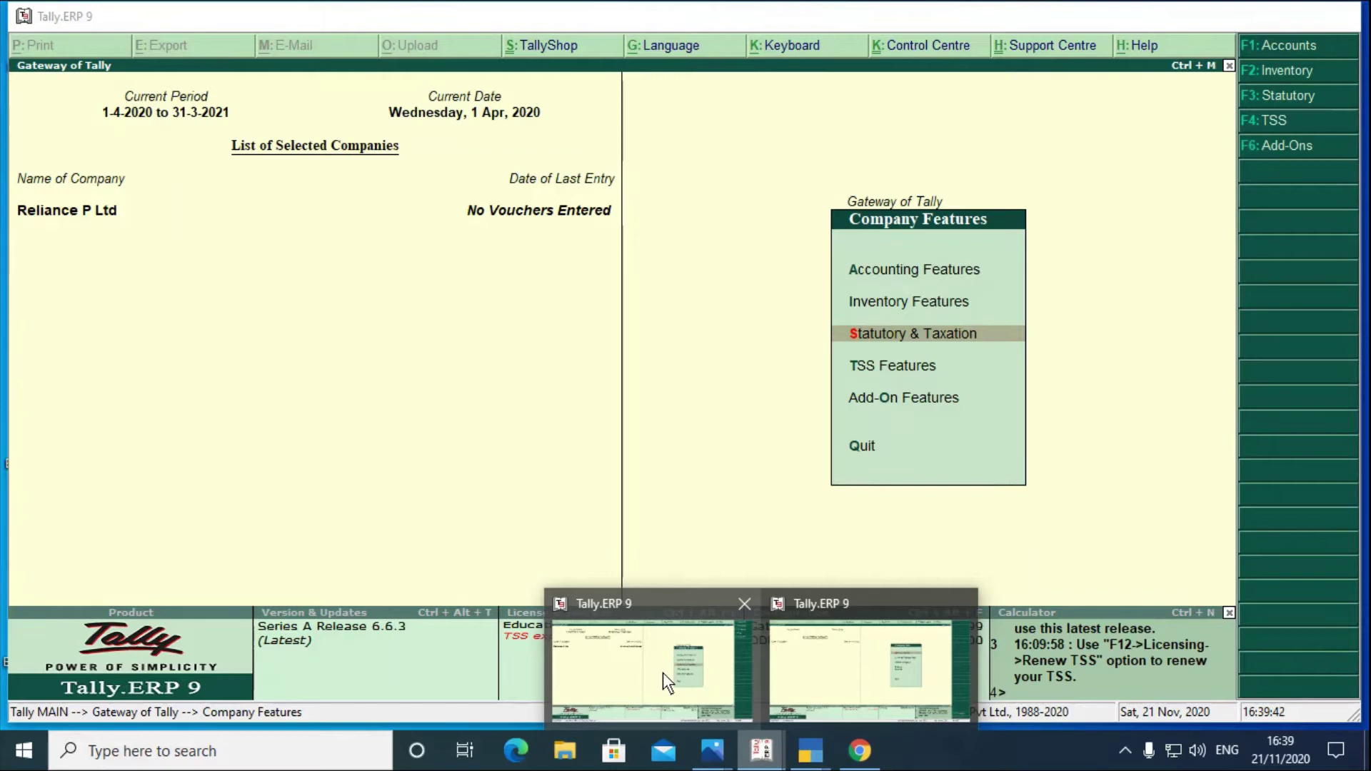
{"action": "left_click", "coordinate": [658, 672]}
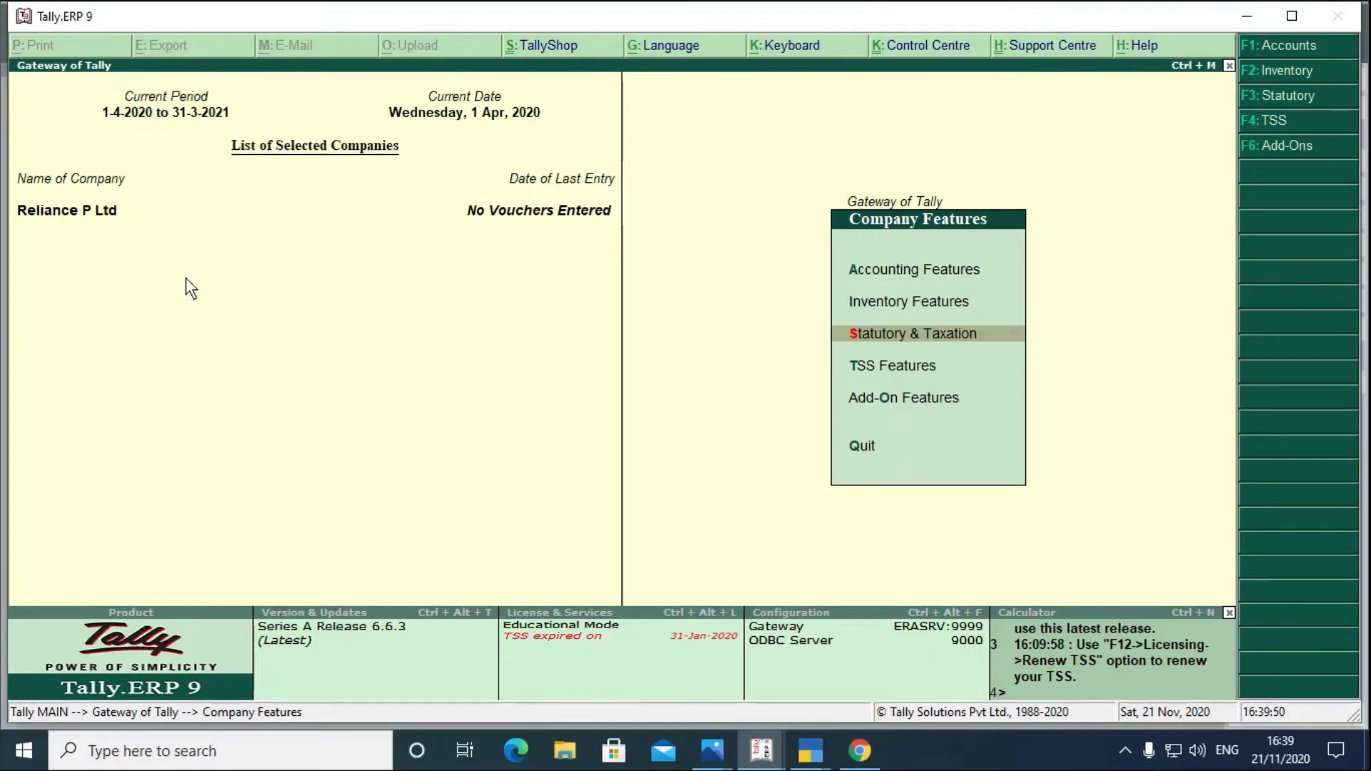
{"action": "left_click", "coordinate": [923, 268]}
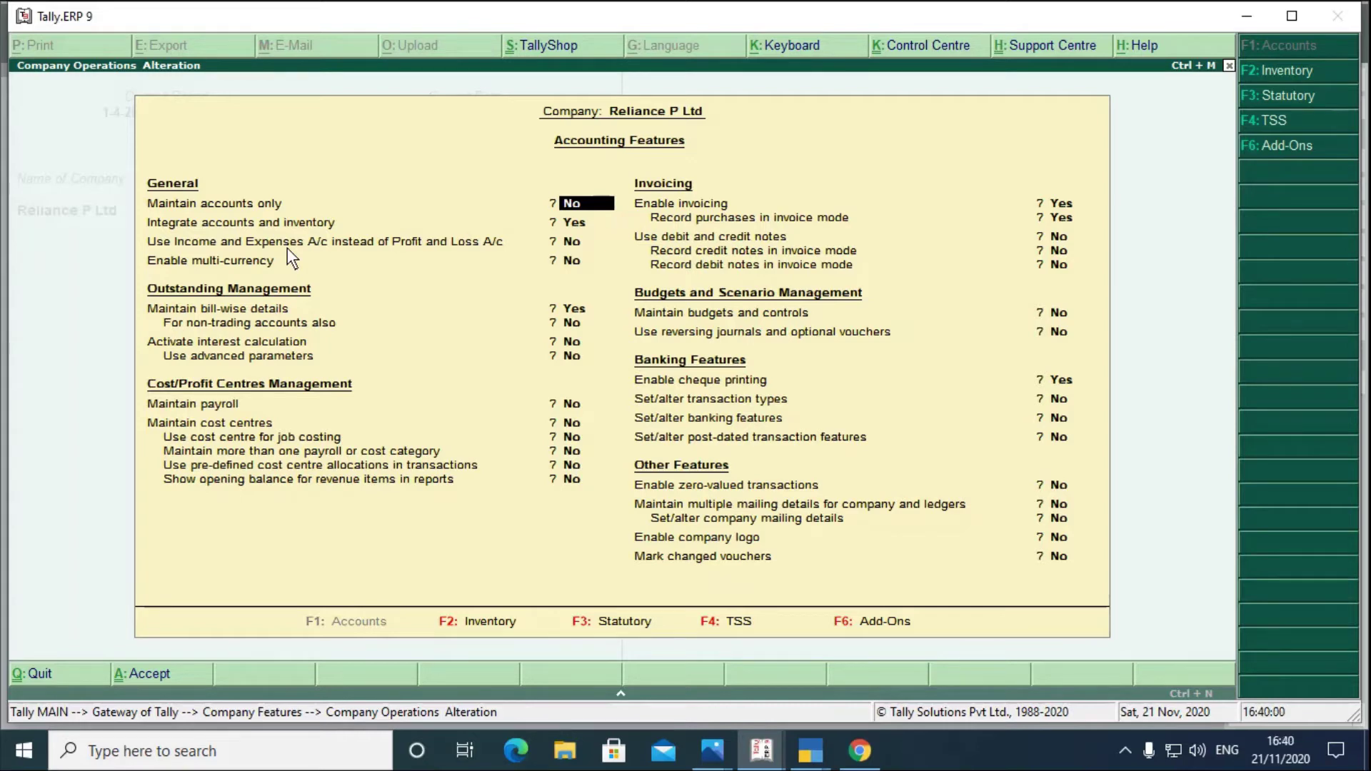
{"action": "left_click", "coordinate": [809, 750]}
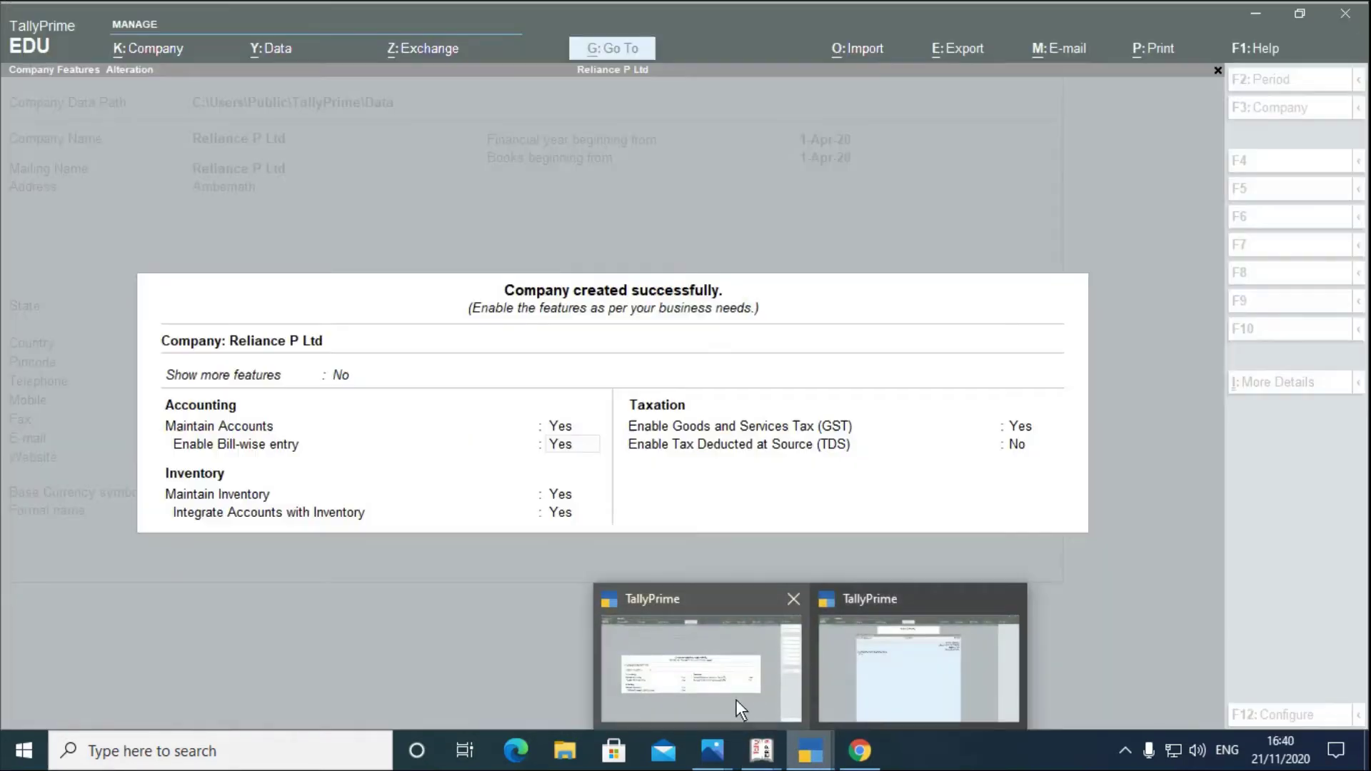
- Set both 'Show more features' and 'Show all features' to Yes in TallyPrime's Company Features
{"action": "left_click", "coordinate": [736, 700]}
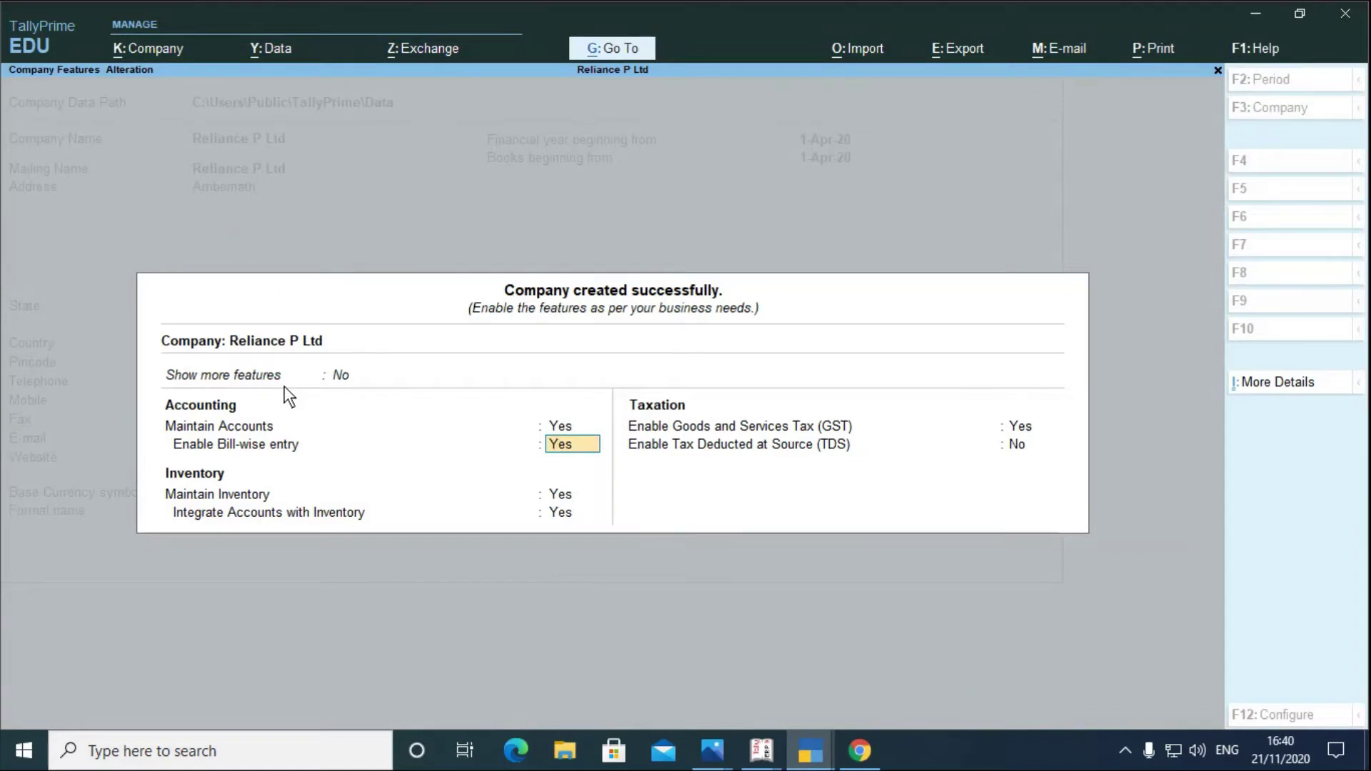
{"action": "left_click", "coordinate": [335, 376]}
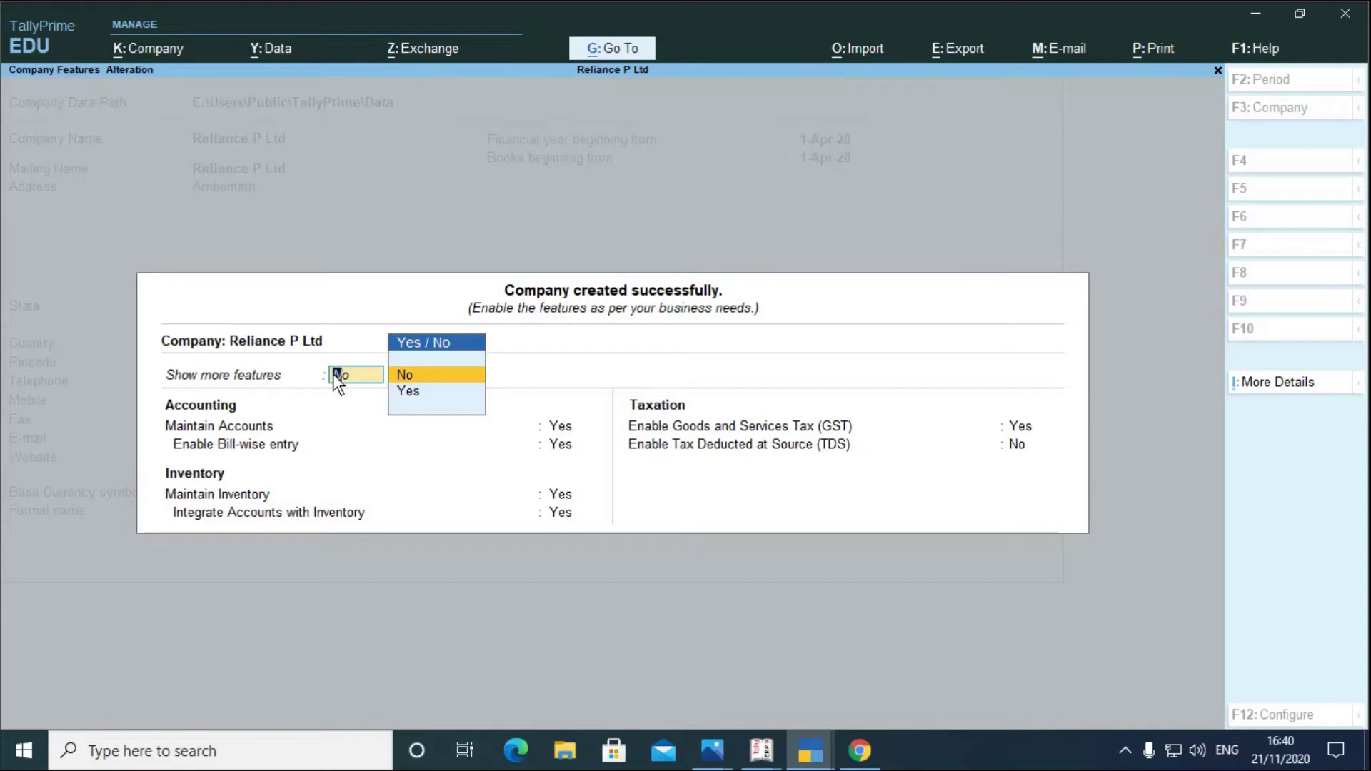
{"action": "key", "text": "Down"}
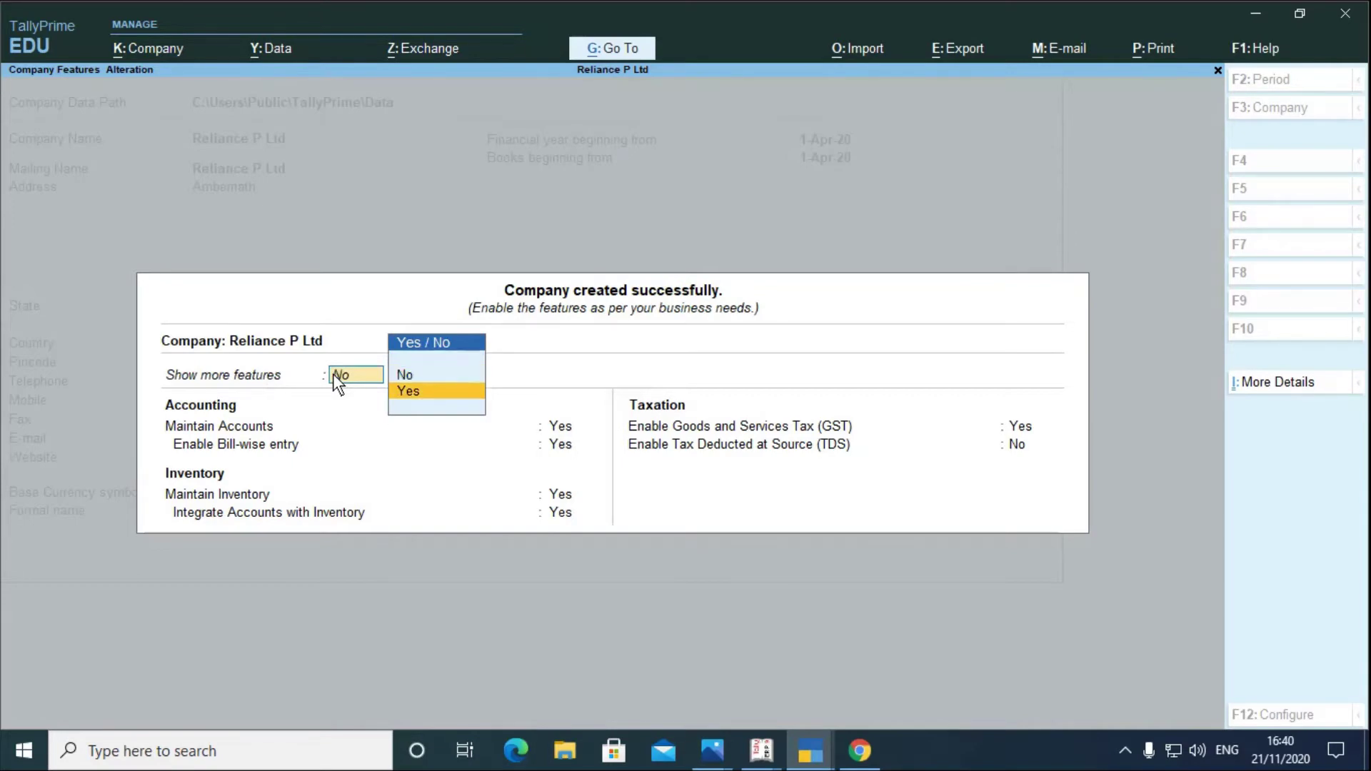
{"action": "key", "text": "Return"}
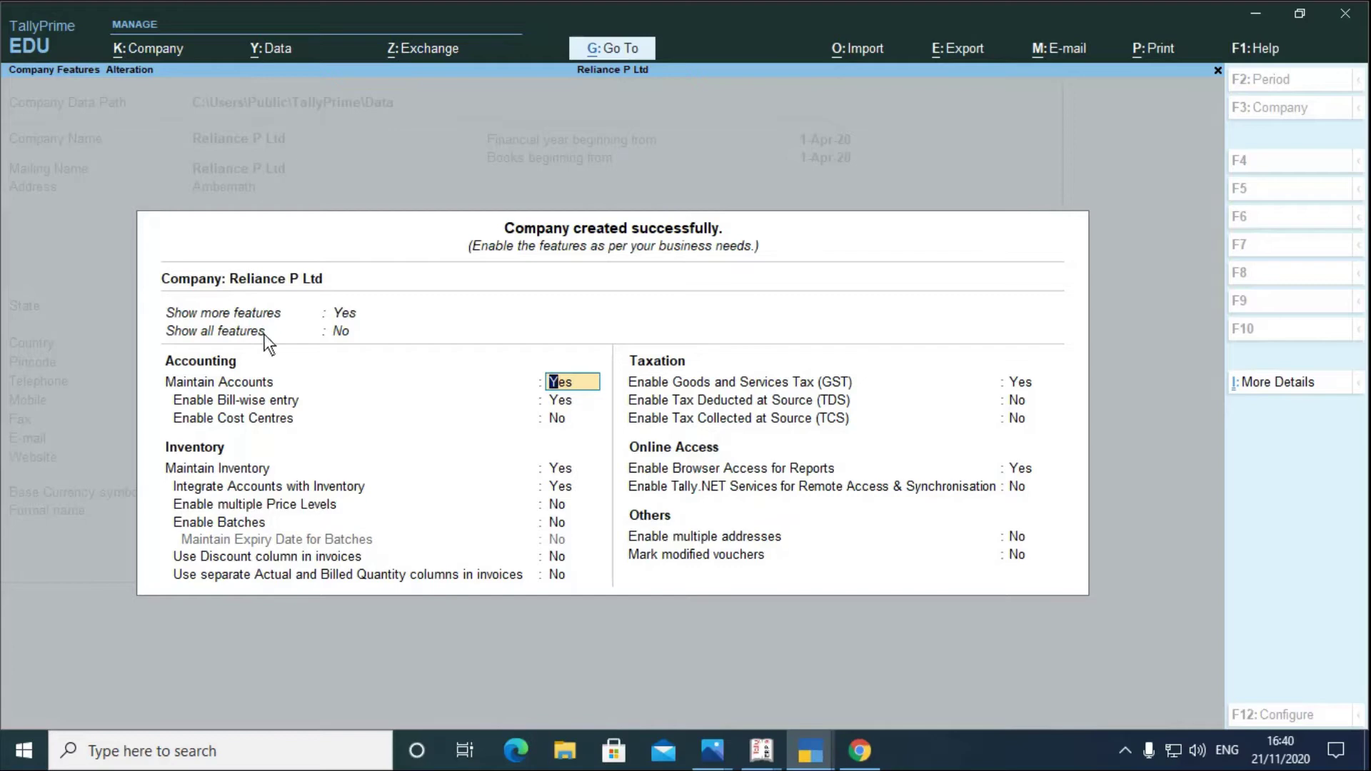
{"action": "left_click", "coordinate": [335, 330]}
{"action": "key", "text": "Down"}
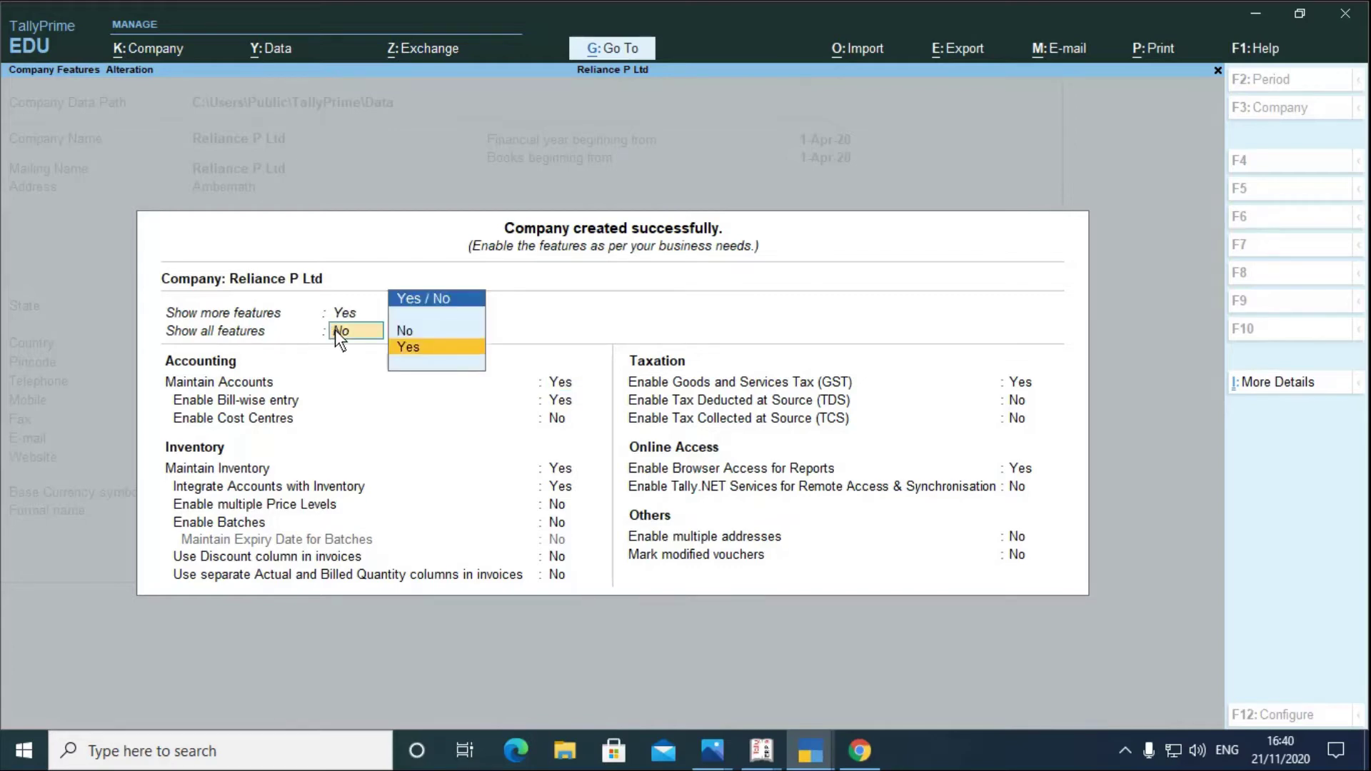
{"action": "key", "text": "Return"}
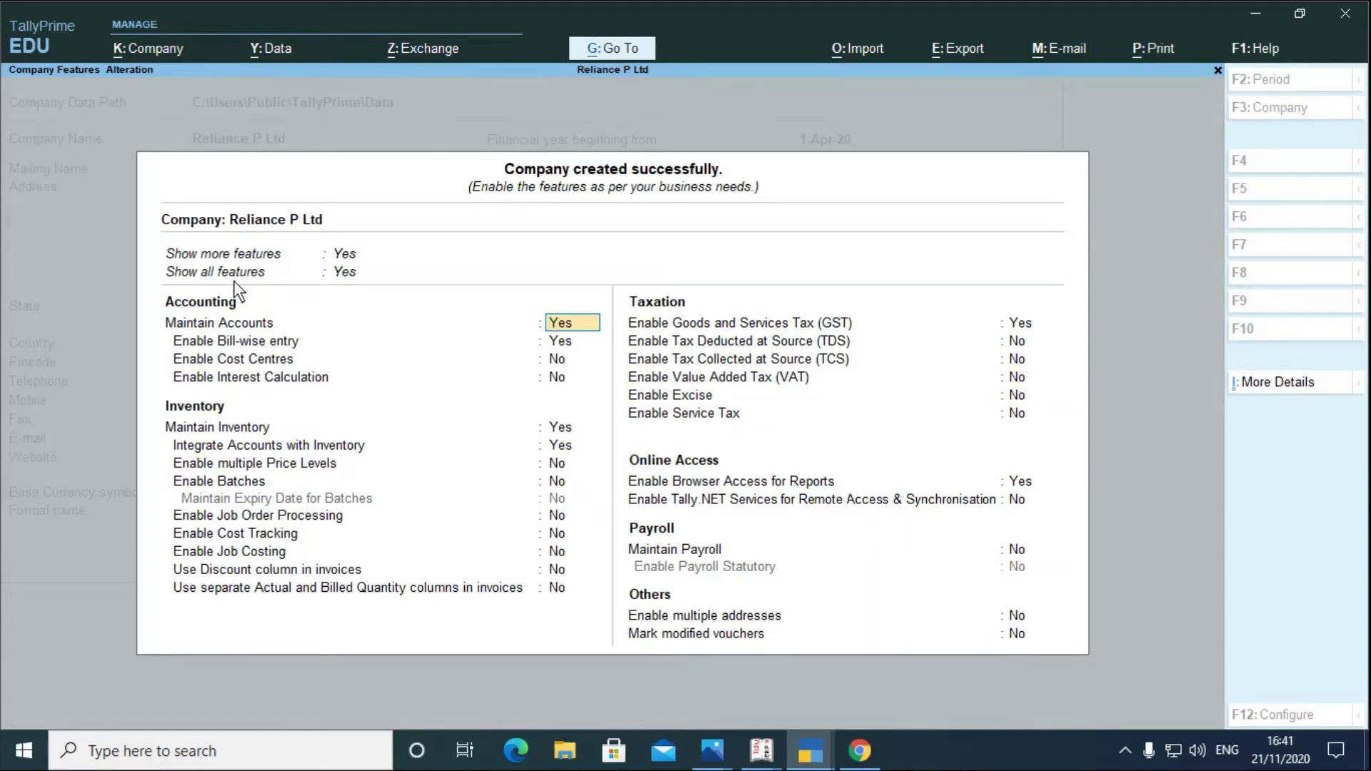
- Set Show all features and Show more features to No, leaving only core accounting, inventory, GST and TDS options
{"action": "key", "text": "Up"}
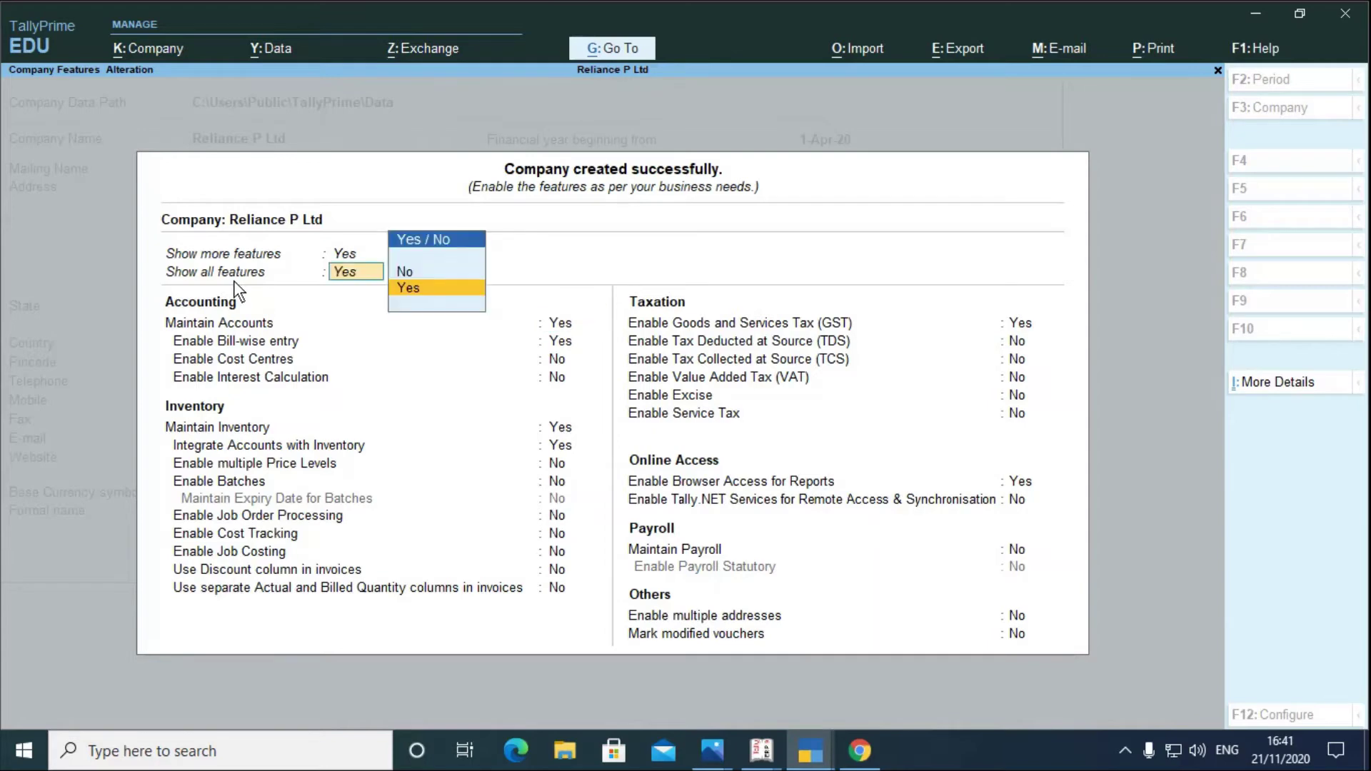
{"action": "key", "text": "Up"}
{"action": "key", "text": "Return"}
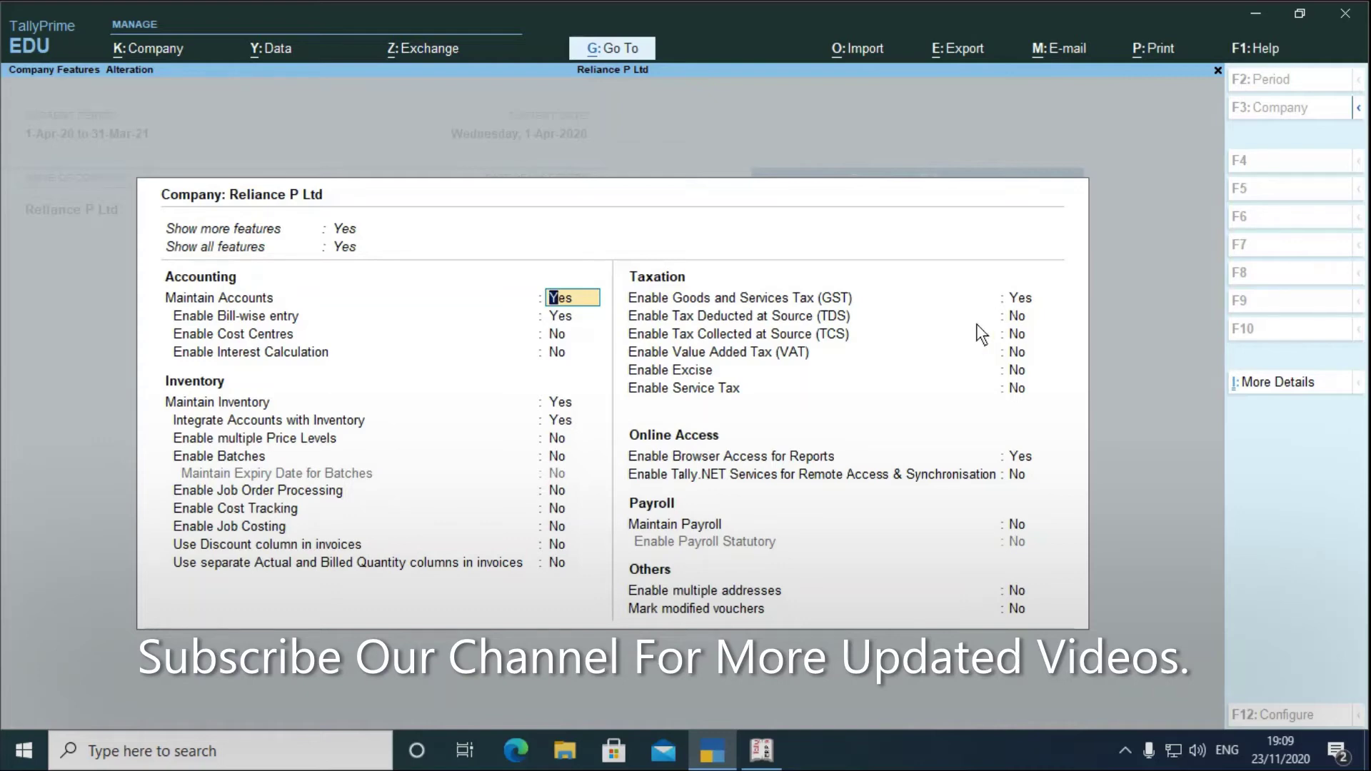
{"action": "key", "text": "Up"}
{"action": "key", "text": "Up"}
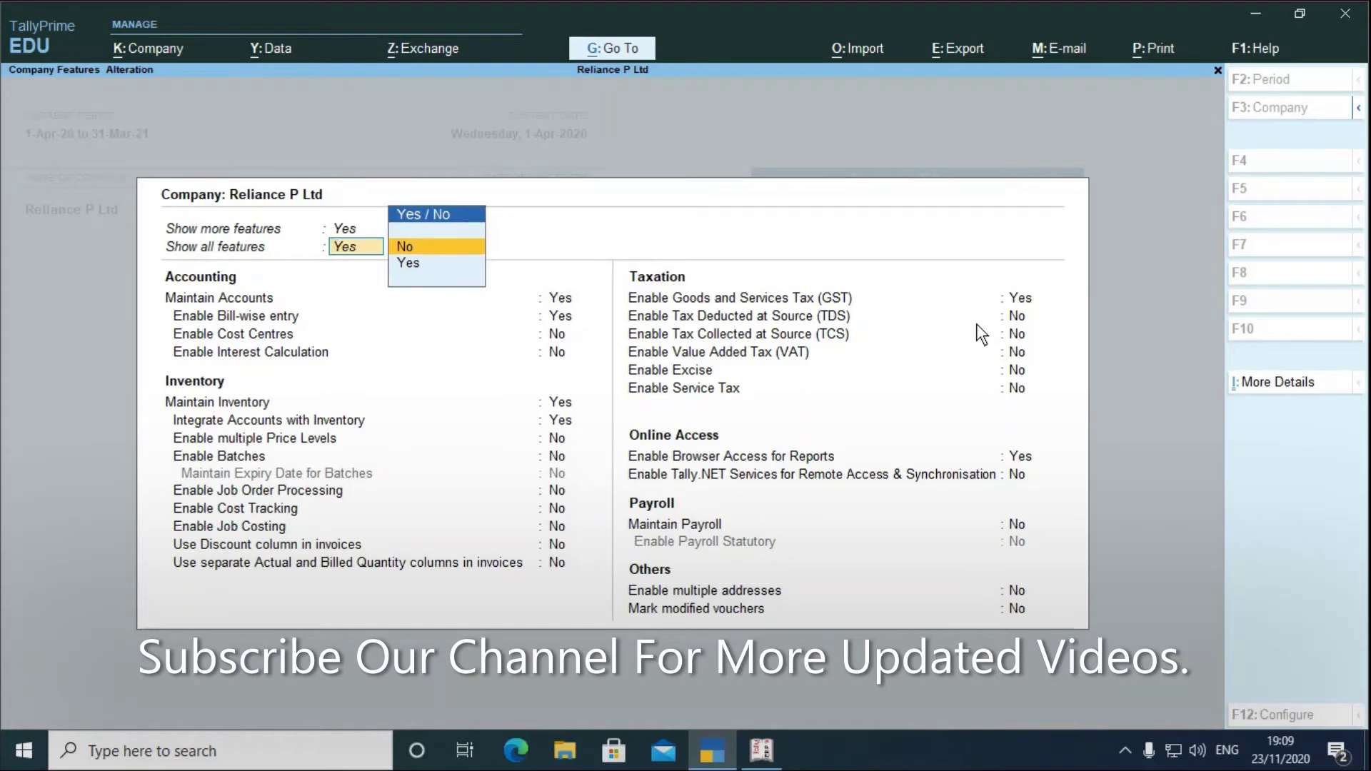
{"action": "key", "text": "Return"}
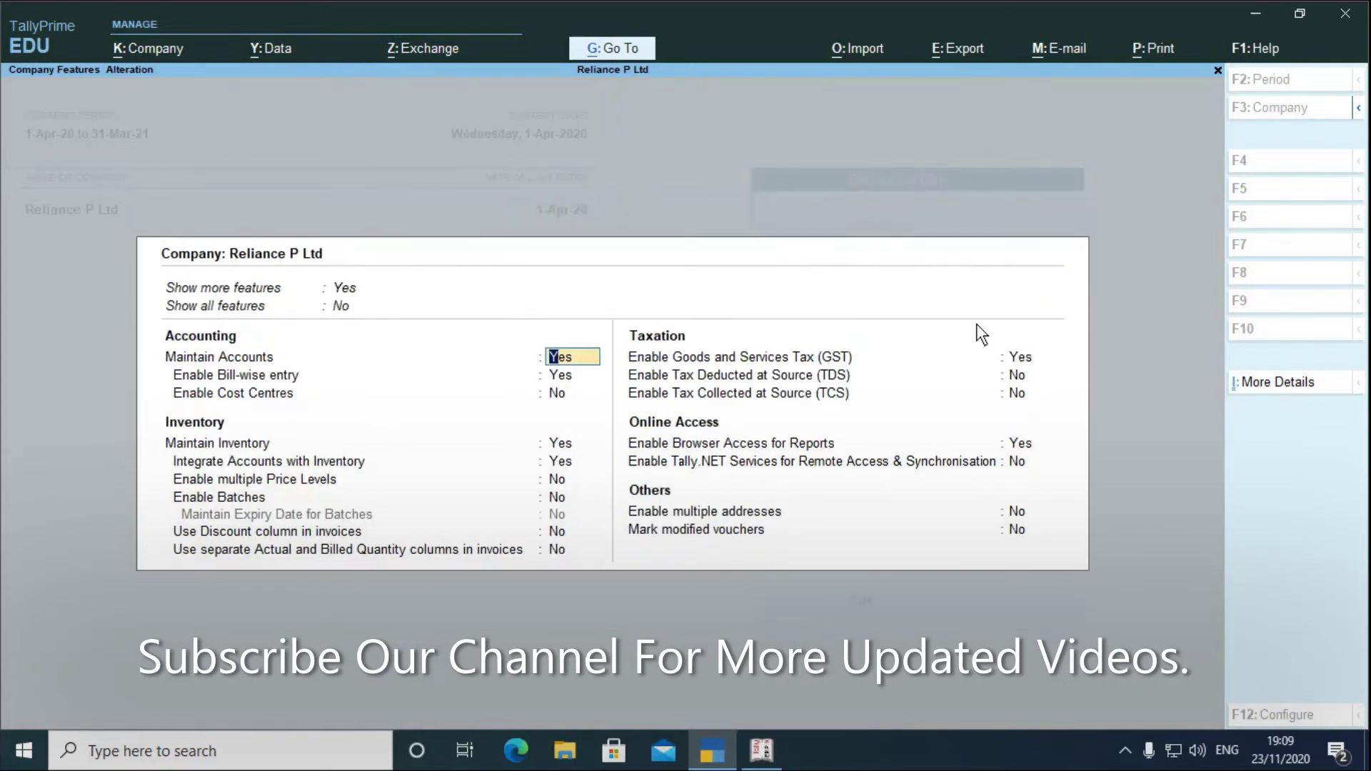
{"action": "key", "text": "Up"}
{"action": "key", "text": "Up"}
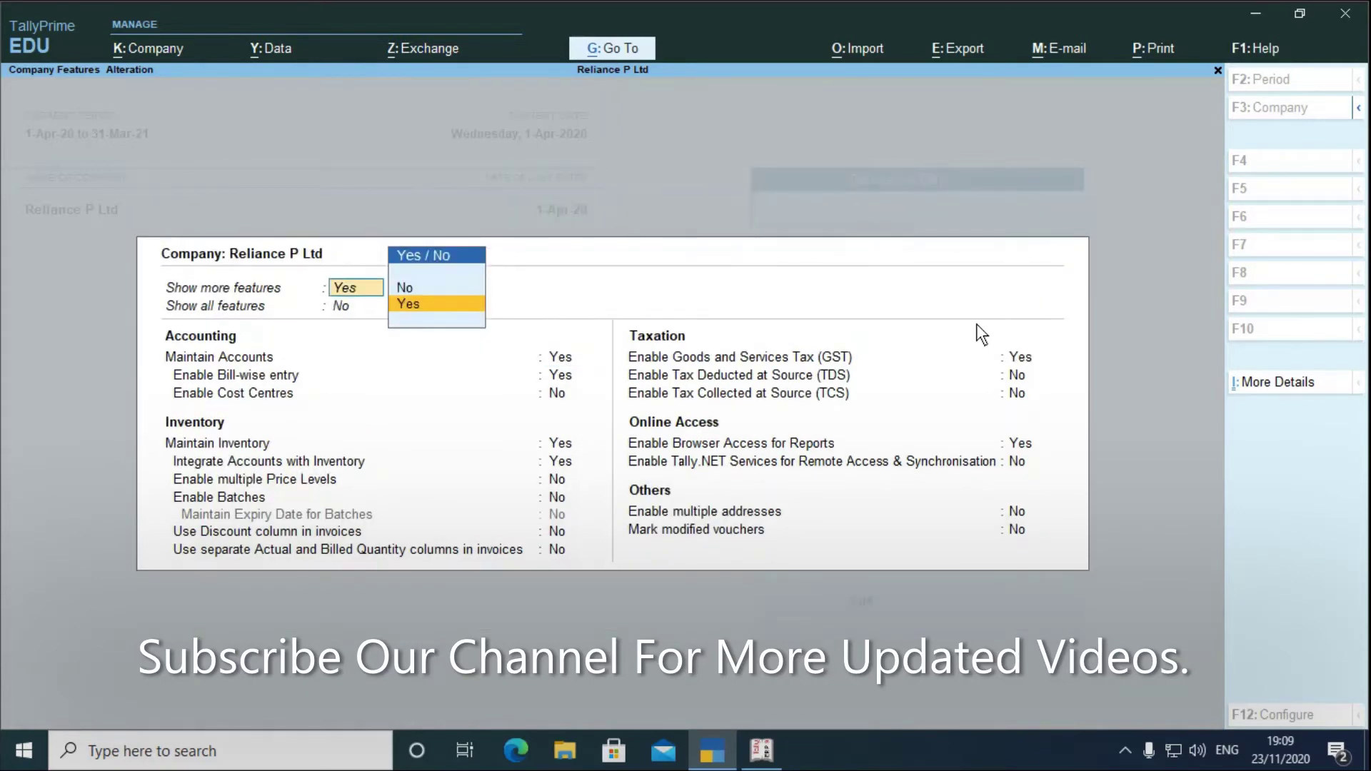
{"action": "key", "text": "Up"}
{"action": "key", "text": "Return"}
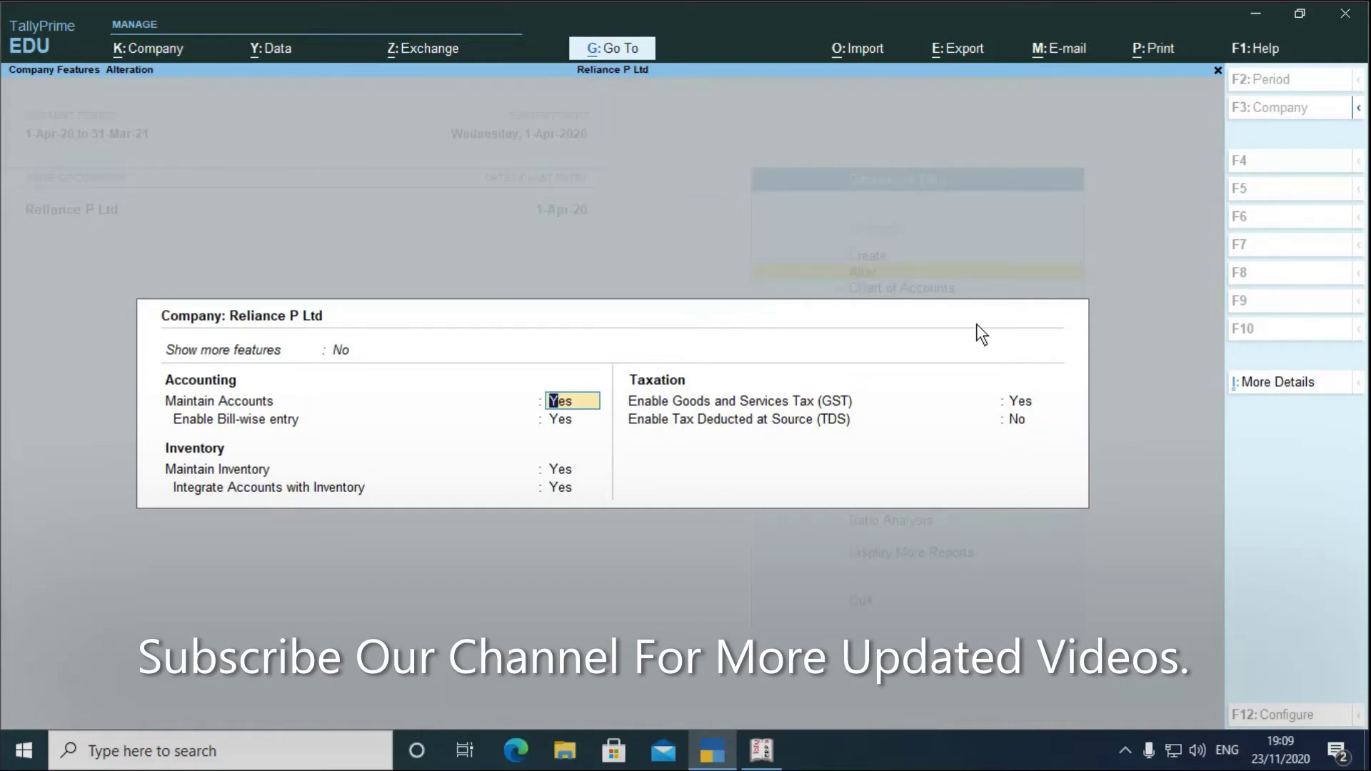
{"action": "key", "text": "Return"}
{"action": "key", "text": "Return"}
- Enter the company's GSTIN/UIN in the GST details and save the company features
{"action": "key", "text": "Return"}
{"action": "key", "text": "Return"}
{"action": "key", "text": "Return"}
{"action": "key", "text": "Return"}
{"action": "key", "text": "Return"}
{"action": "key", "text": "Return"}
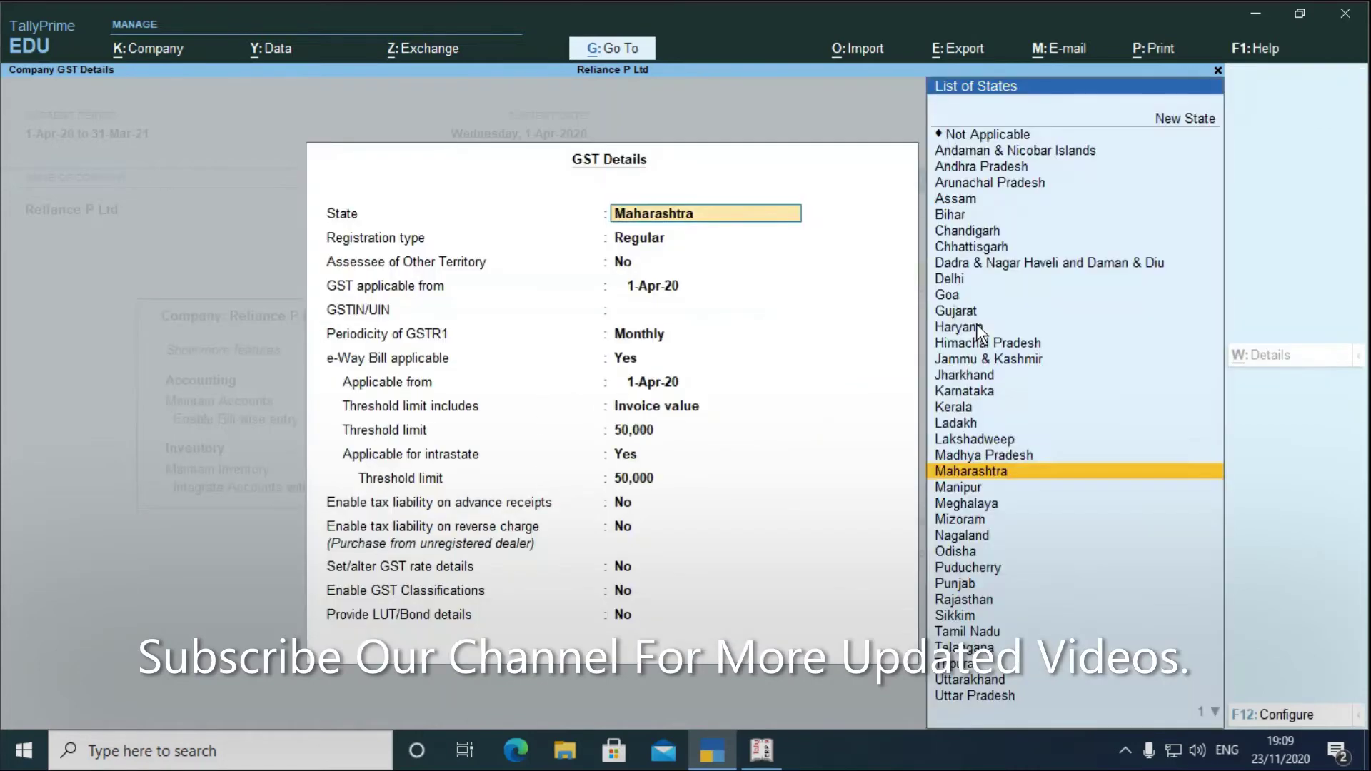
{"action": "key", "text": "Return"}
{"action": "key", "text": "Return"}
{"action": "key", "text": "Return"}
{"action": "key", "text": "Return"}
{"action": "key", "text": "Return"}
{"action": "key", "text": "Return"}
{"action": "key", "text": "Return"}
{"action": "key", "text": "Return"}
{"action": "key", "text": "Return"}
{"action": "key", "text": "Return"}
{"action": "key", "text": "Return"}
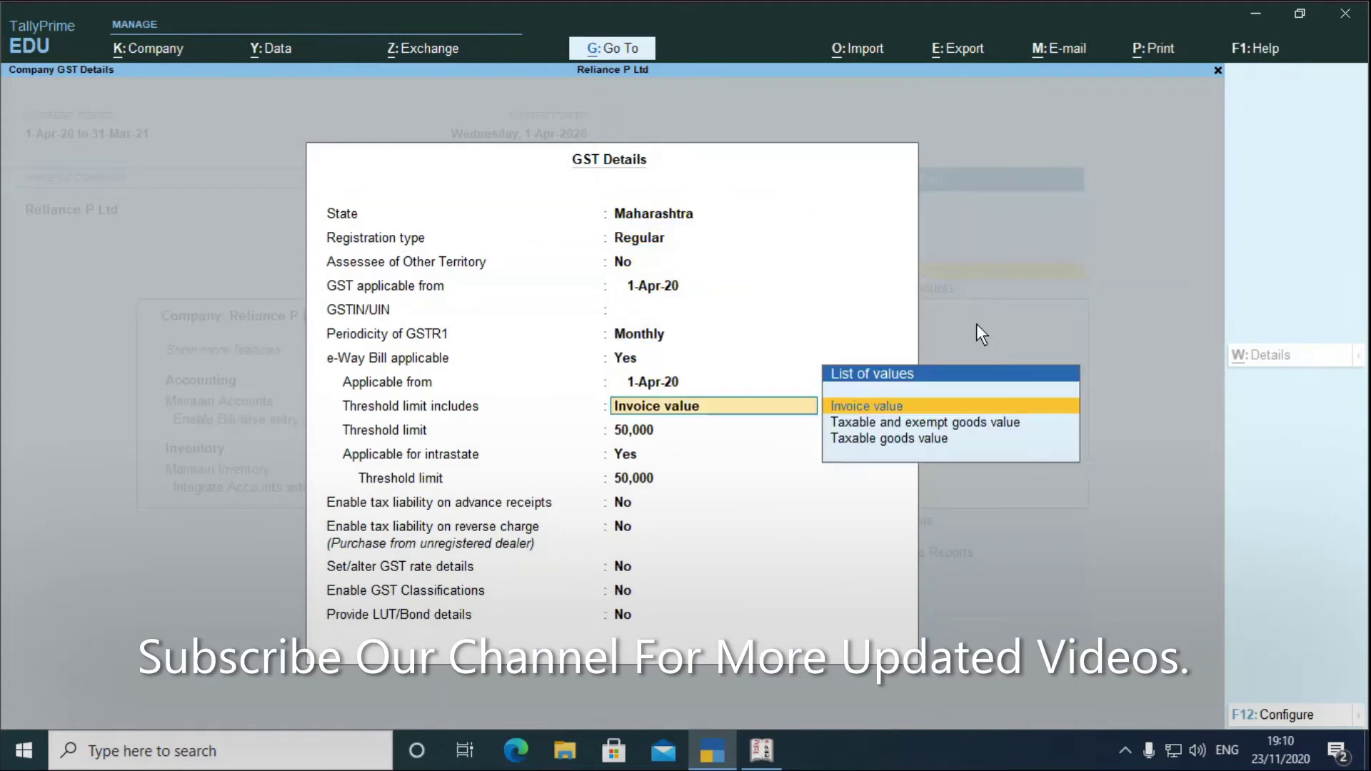
{"action": "key", "text": "Return"}
{"action": "key", "text": "Return"}
{"action": "key", "text": "Return"}
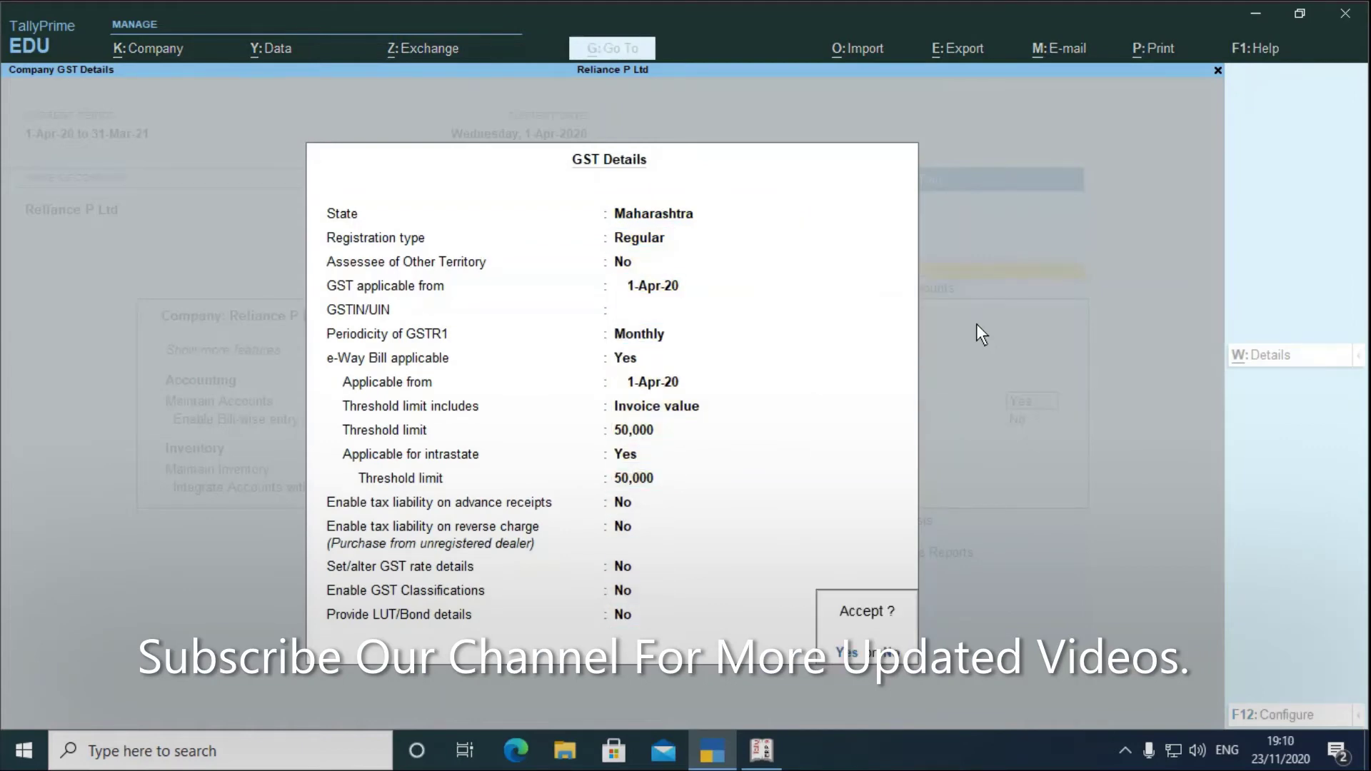
{"action": "key", "text": "Escape"}
{"action": "key", "text": "Up"}
{"action": "key", "text": "Up"}
{"action": "key", "text": "Up"}
{"action": "key", "text": "Up"}
{"action": "key", "text": "Up"}
{"action": "key", "text": "Up"}
{"action": "key", "text": "Up"}
{"action": "key", "text": "Up"}
{"action": "key", "text": "Up"}
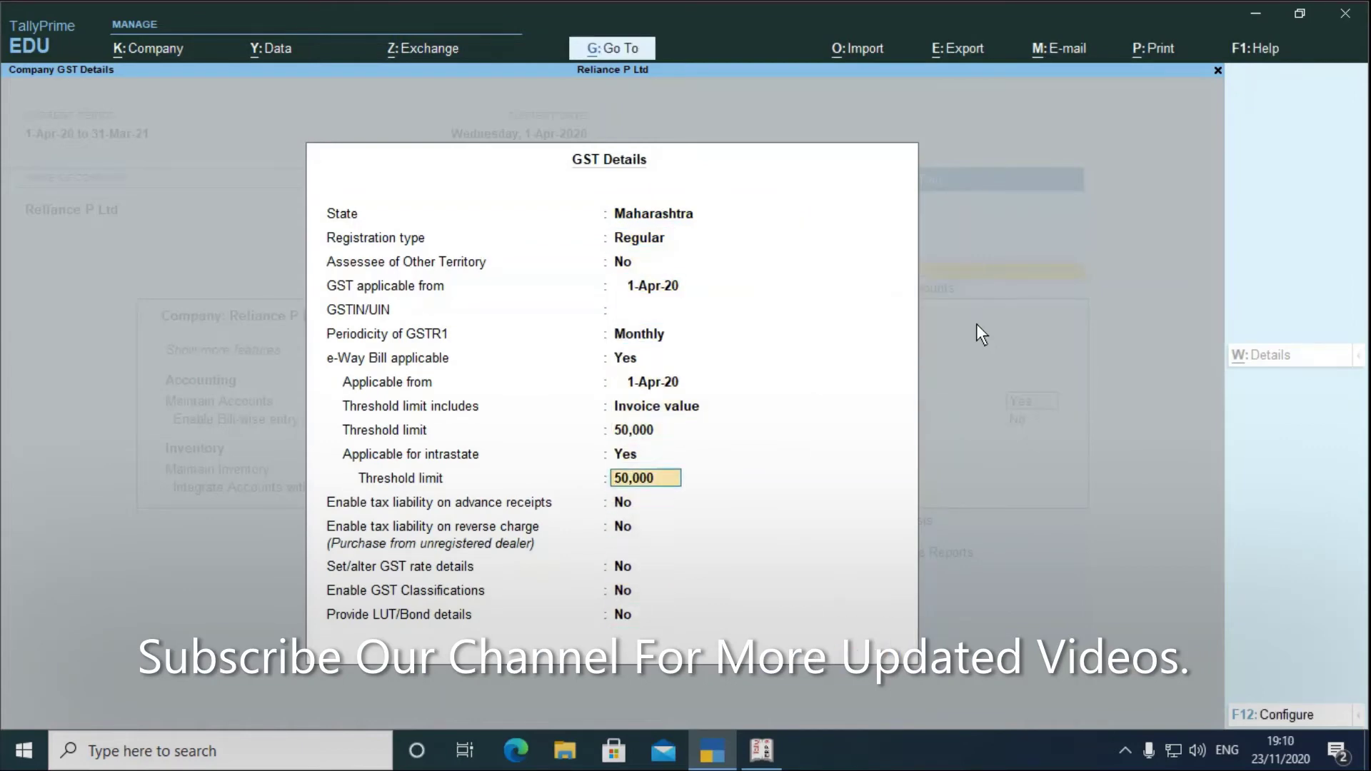
{"action": "key", "text": "Up"}
{"action": "key", "text": "Up"}
{"action": "key", "text": "Up"}
{"action": "type", "text": "2"}
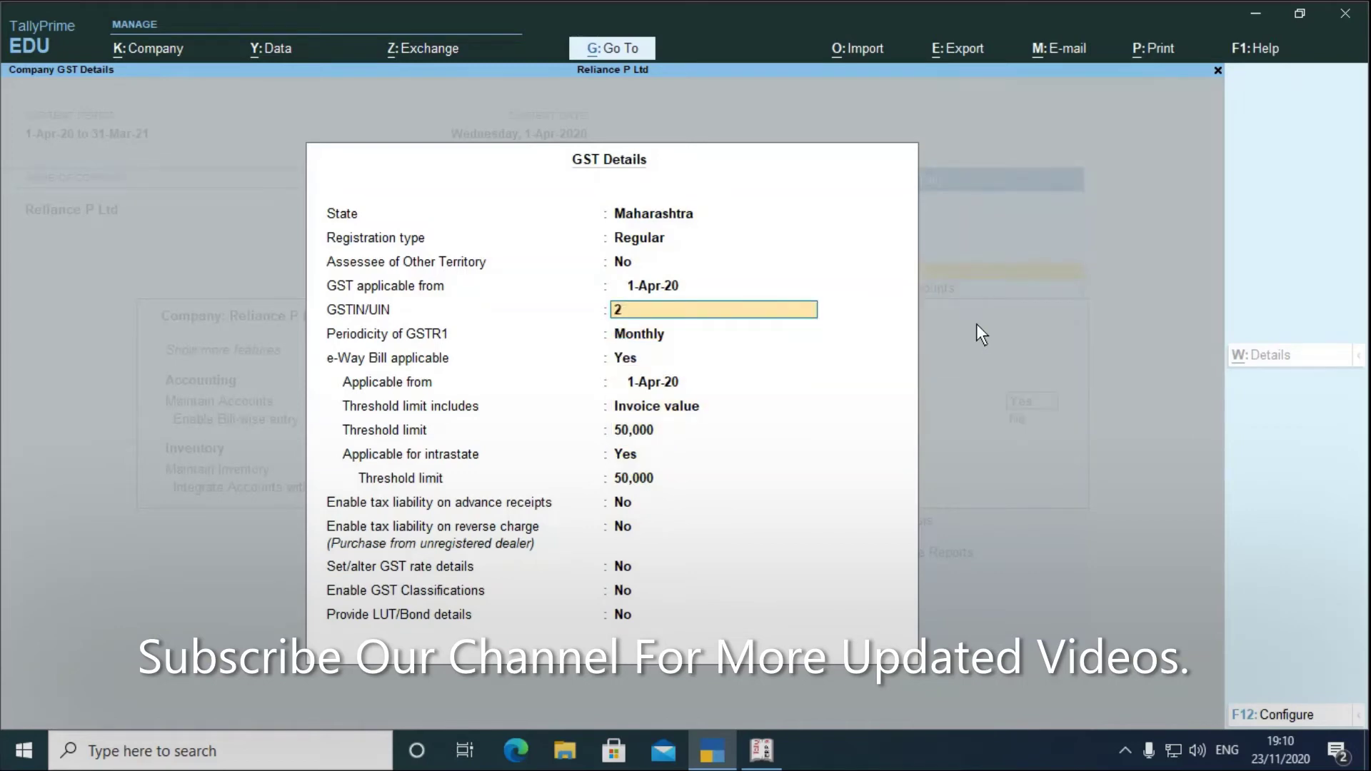
{"action": "type", "text": "7ASDFG1234A1Z4"}
{"action": "key", "text": "Return"}
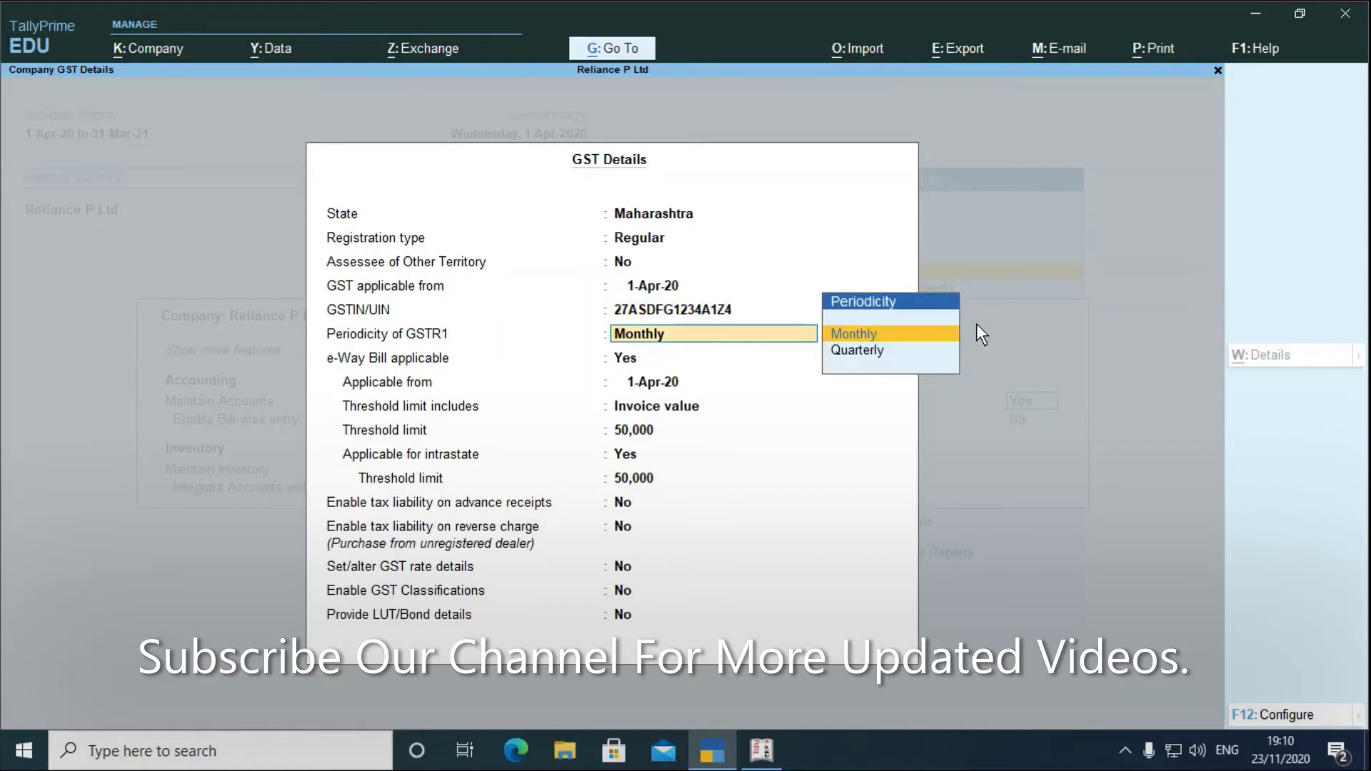
{"action": "key", "text": "Return"}
{"action": "key", "text": "Return"}
{"action": "key", "text": "Return"}
{"action": "key", "text": "Return"}
{"action": "key", "text": "Return"}
{"action": "key", "text": "Return"}
{"action": "key", "text": "Return"}
{"action": "key", "text": "Return"}
{"action": "key", "text": "Return"}
{"action": "key", "text": "Return"}
{"action": "key", "text": "Return"}
{"action": "key", "text": "Return"}
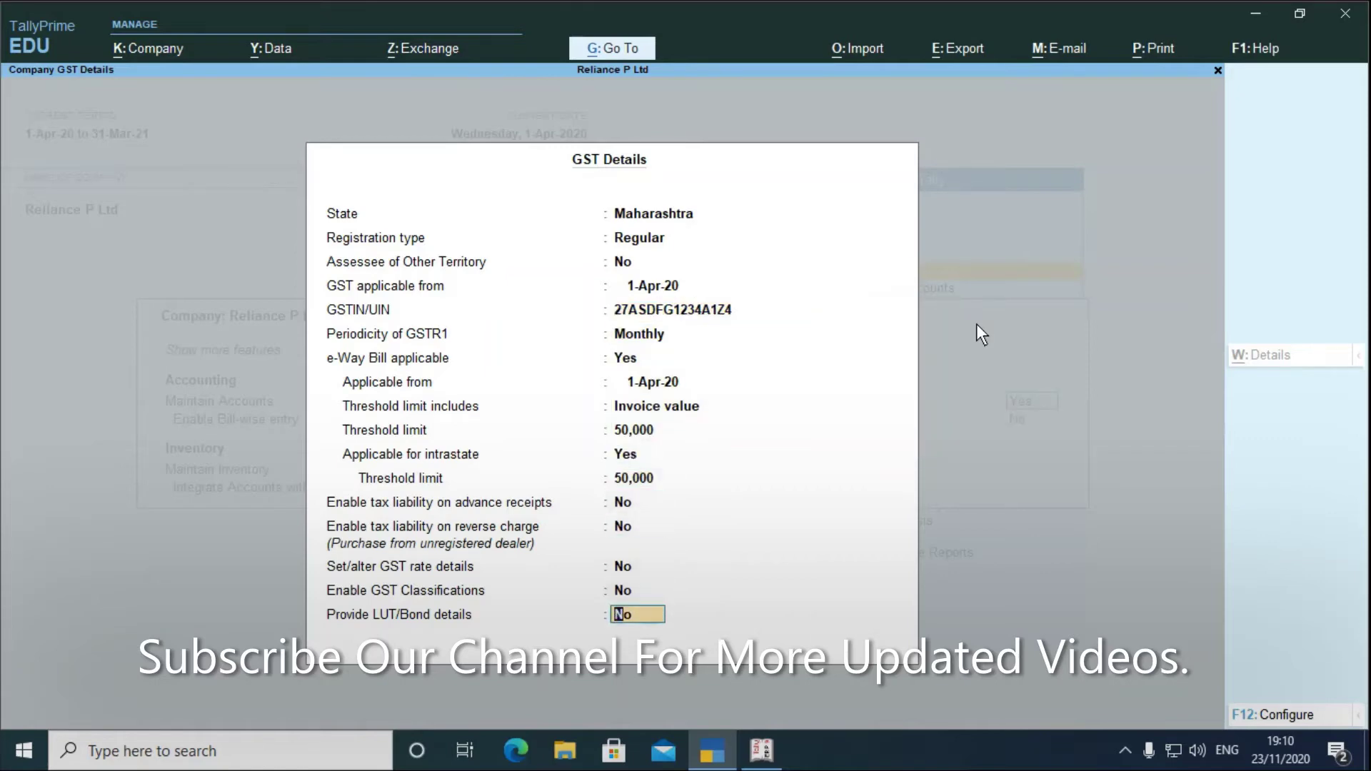
{"action": "key", "text": "Return"}
{"action": "key", "text": "Return"}
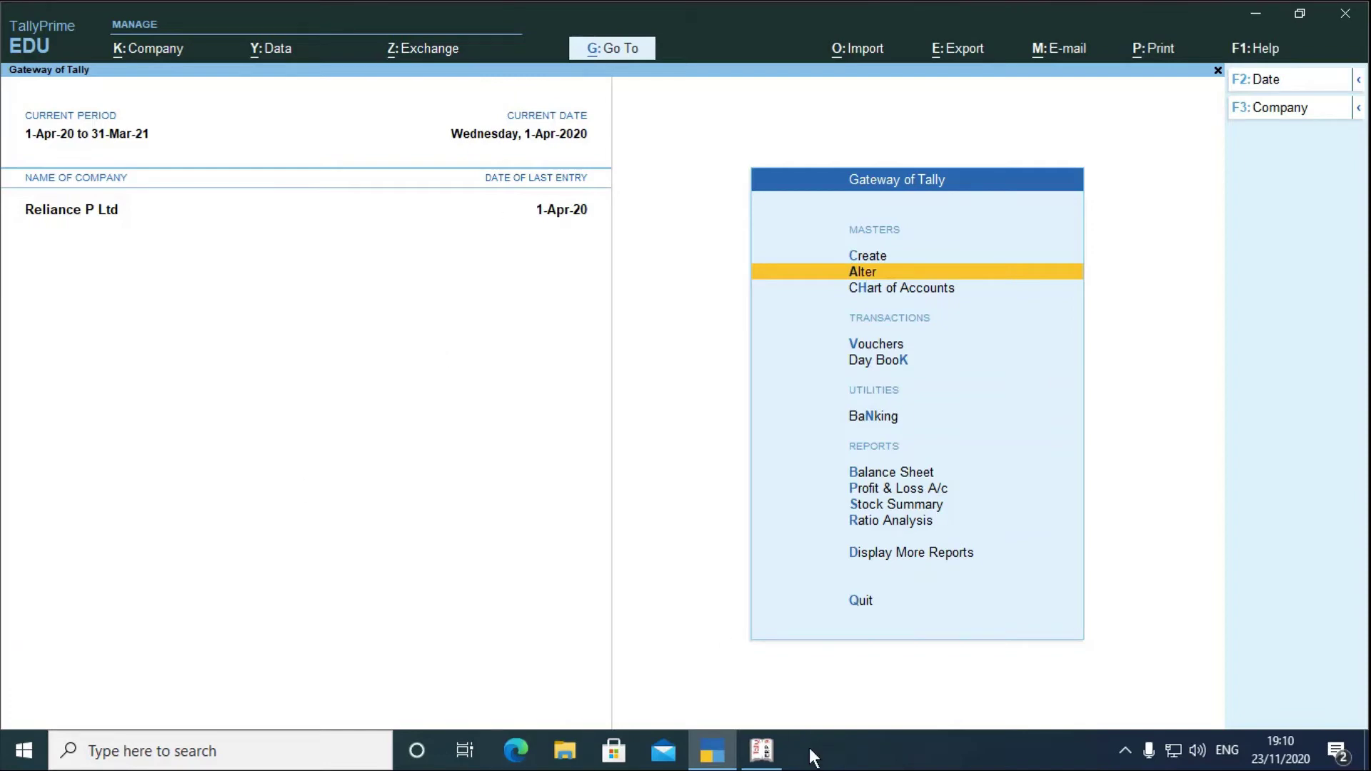
- Switch between the two programs, ending with Tally.ERP 9's Gateway of Tally for Reliance P Ltd in front
{"action": "left_click", "coordinate": [758, 753]}
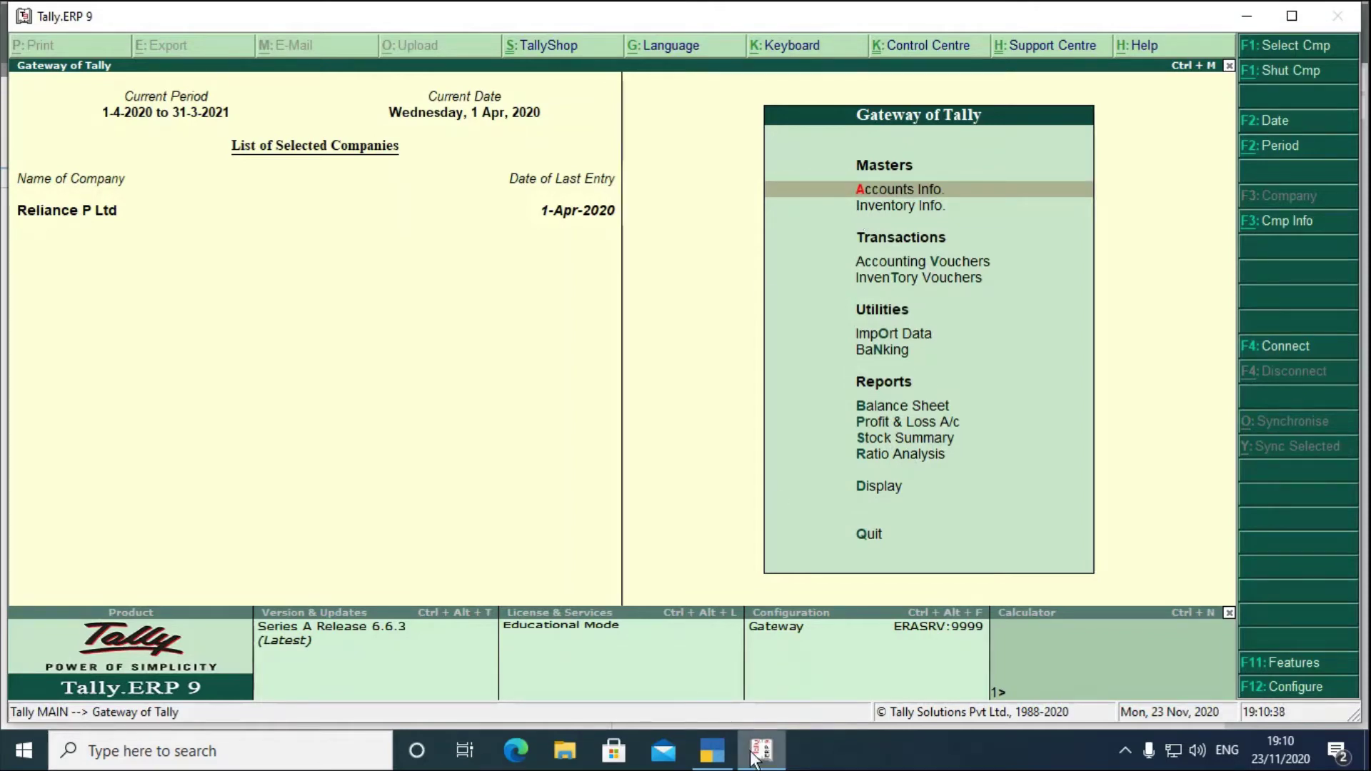
{"action": "mouse_move", "coordinate": [712, 750]}
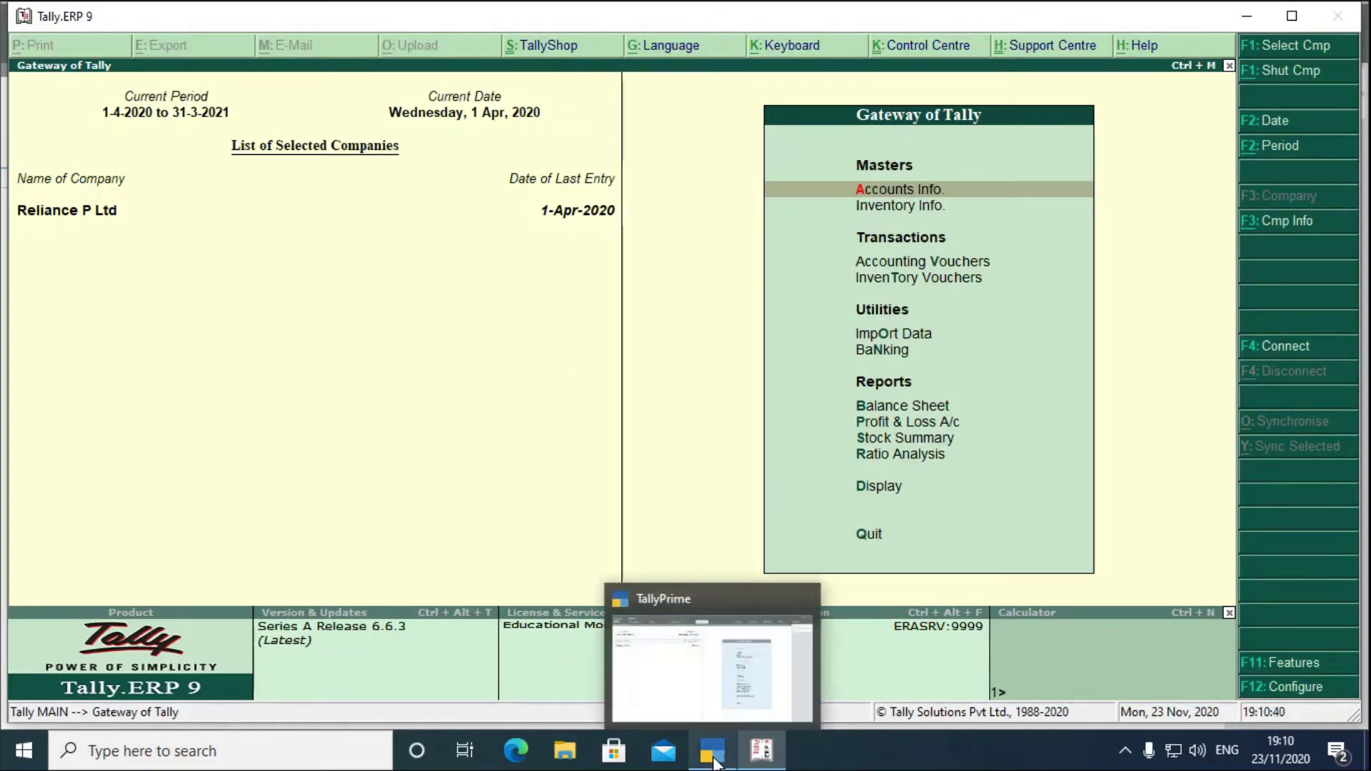
{"action": "left_click", "coordinate": [714, 756]}
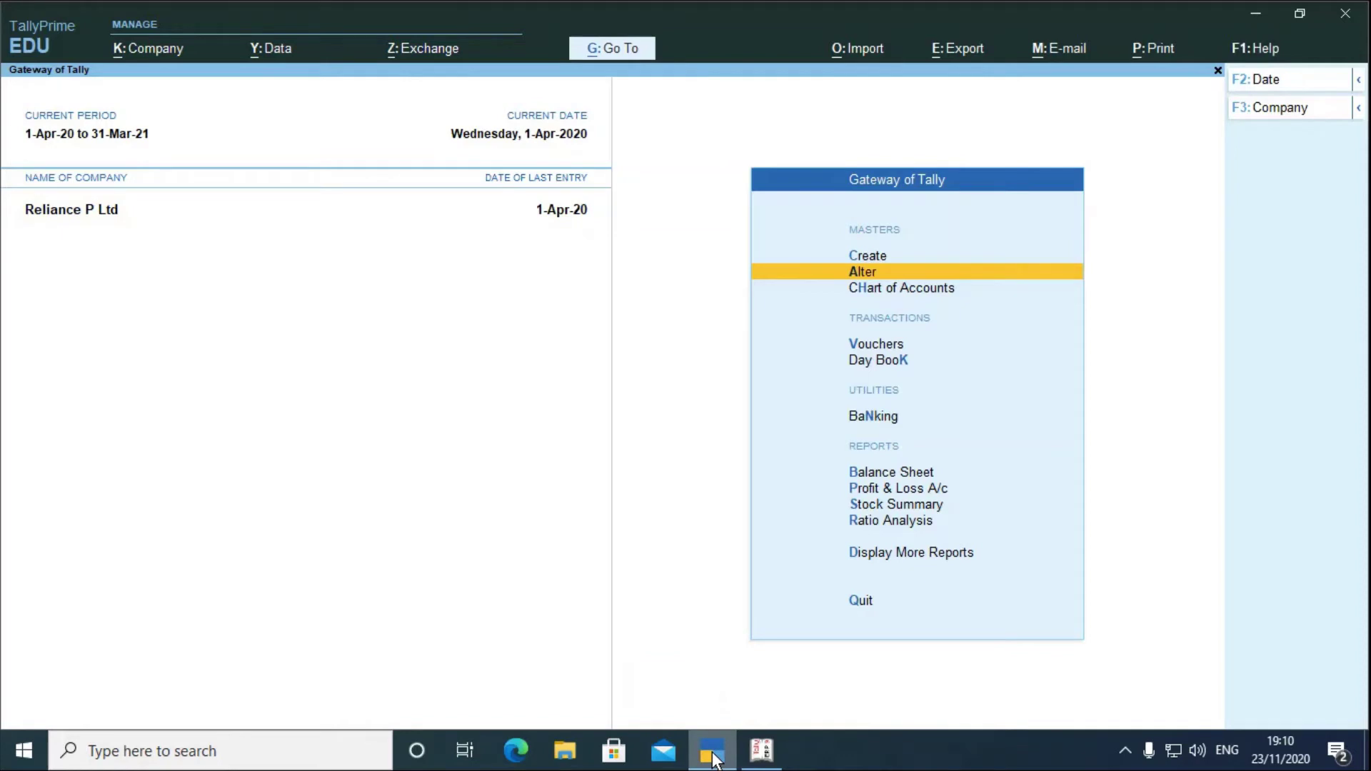
{"action": "left_click", "coordinate": [760, 753]}
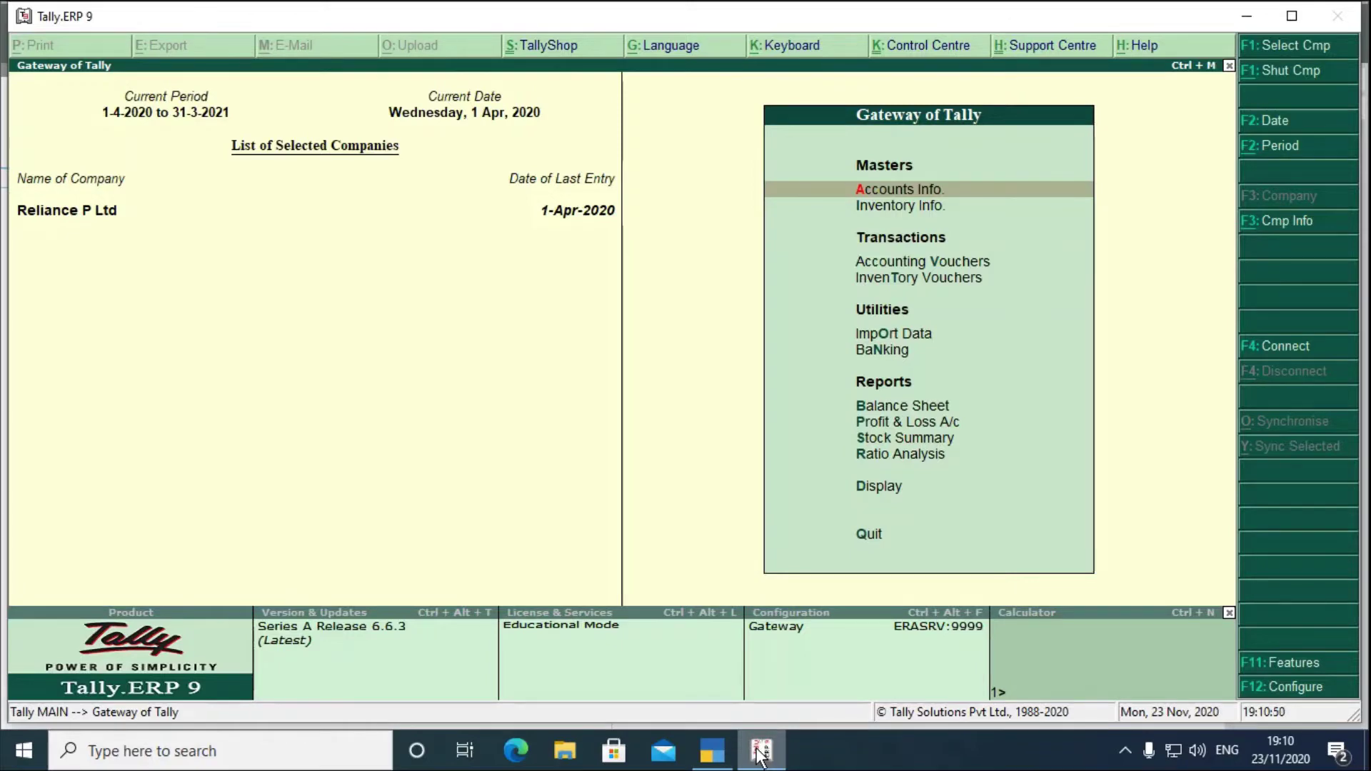
- View Tally.ERP 9's Accounts Info masters, including the Ledgers option, and return to Gateway of Tally
{"action": "key", "text": "Return"}
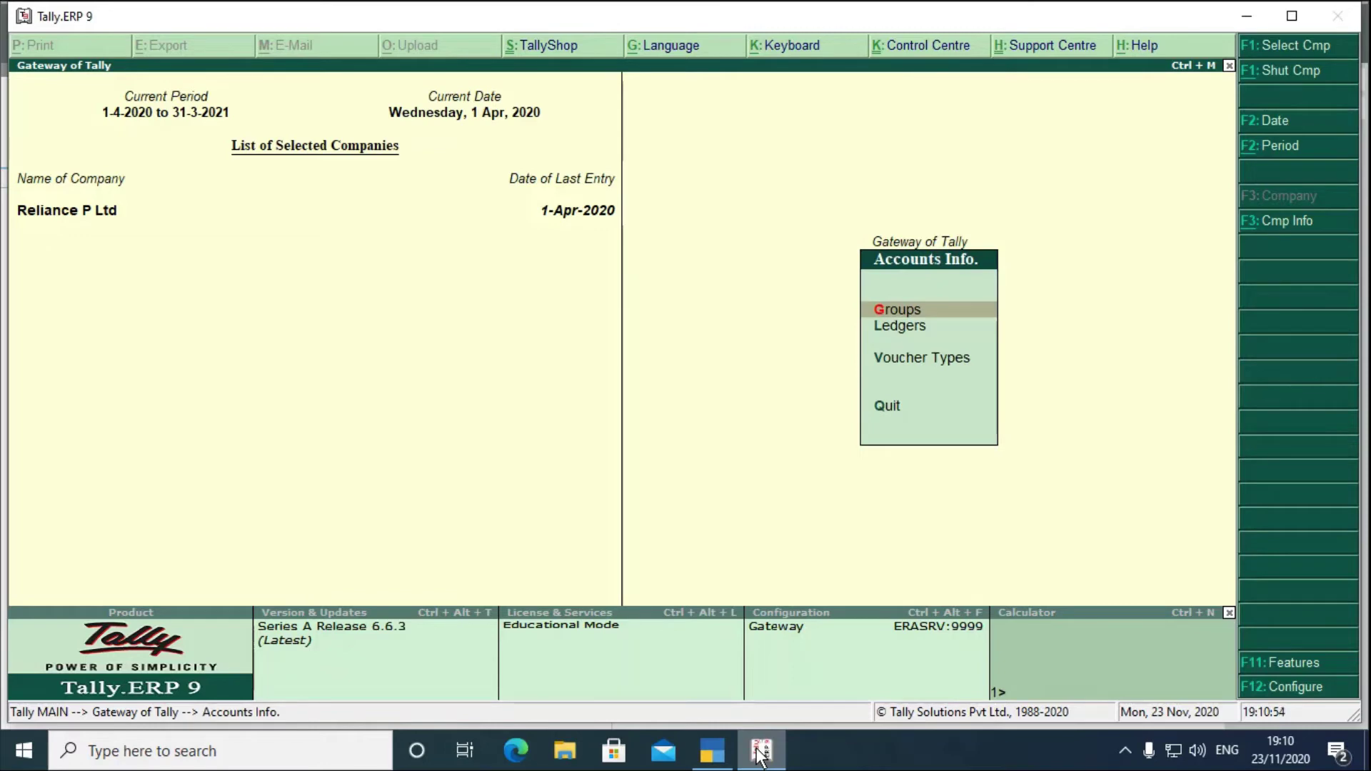
{"action": "key", "text": "Down"}
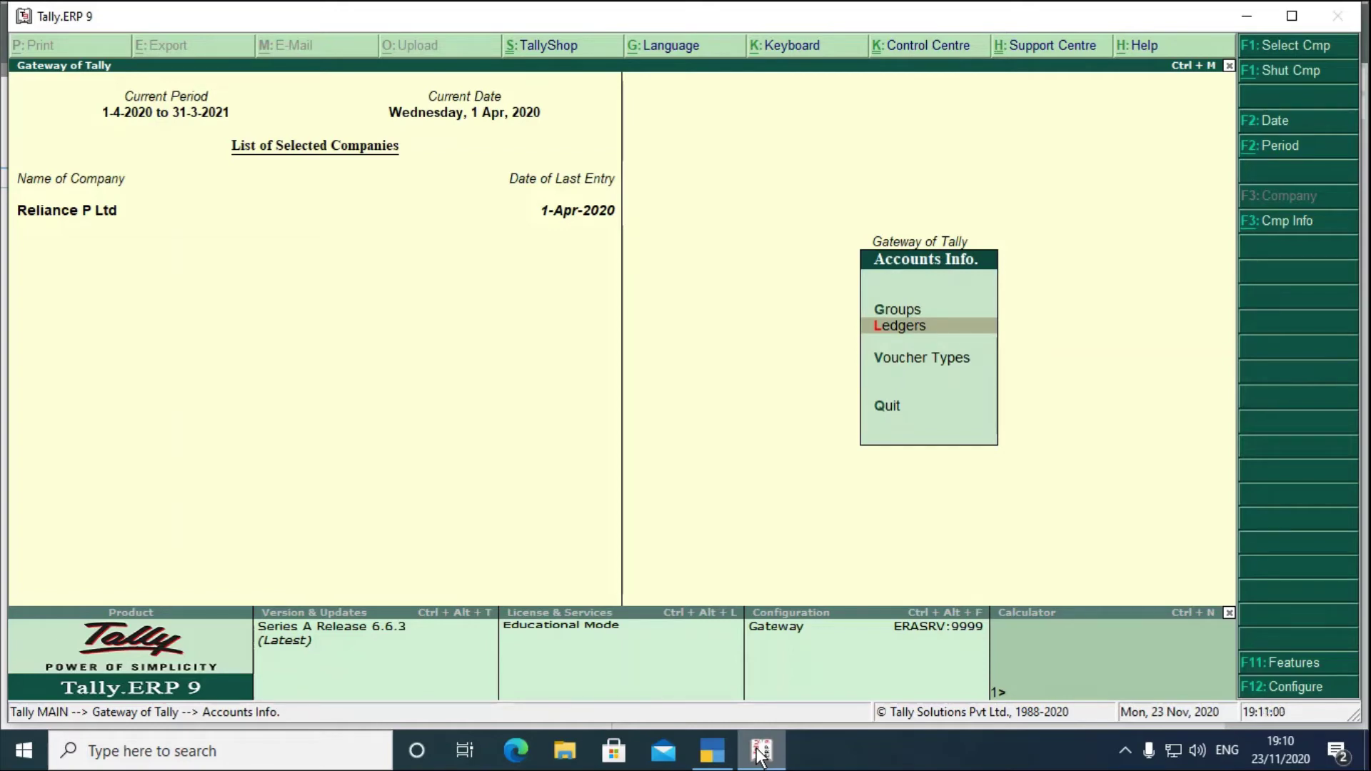
{"action": "key", "text": "Escape"}
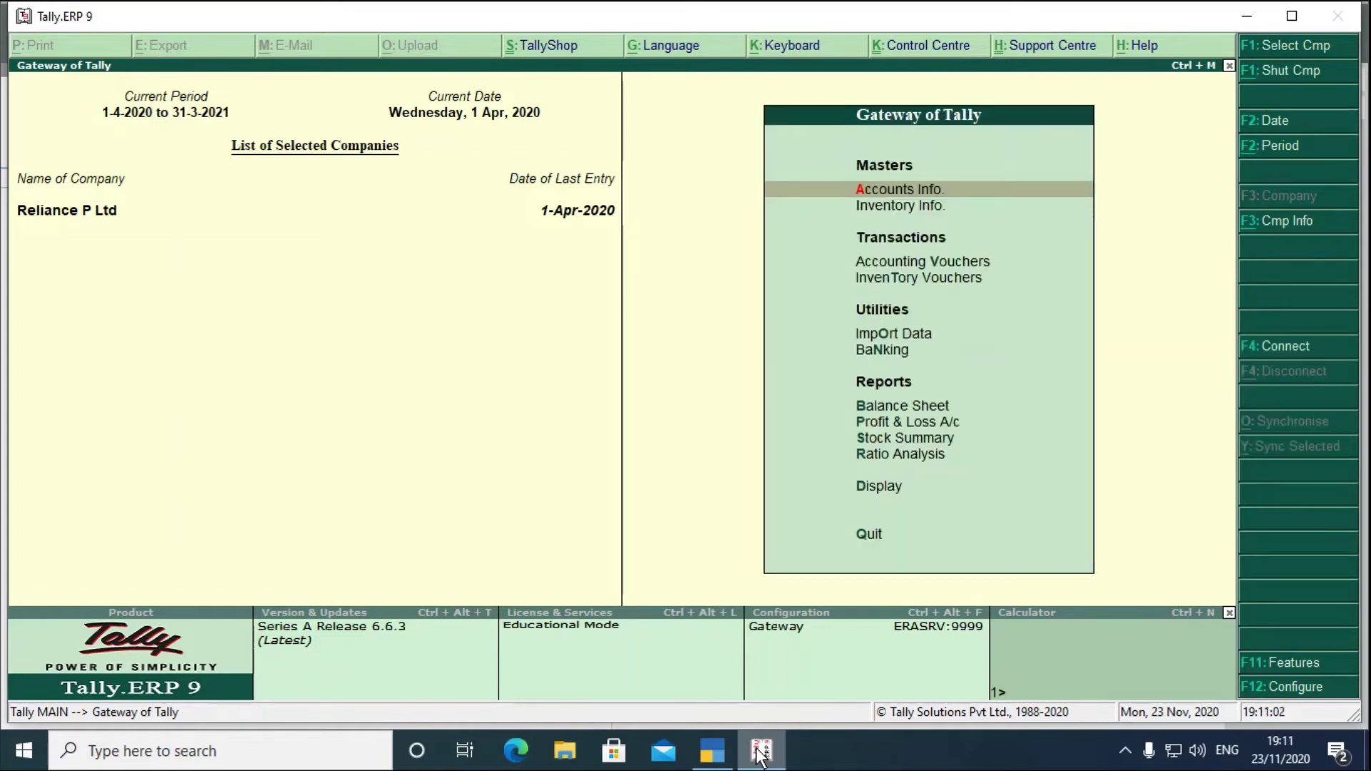
- View the Inventory Info masters, then minimise Tally.ERP 9 to bring TallyPrime's Gateway back
{"action": "key", "text": "Down"}
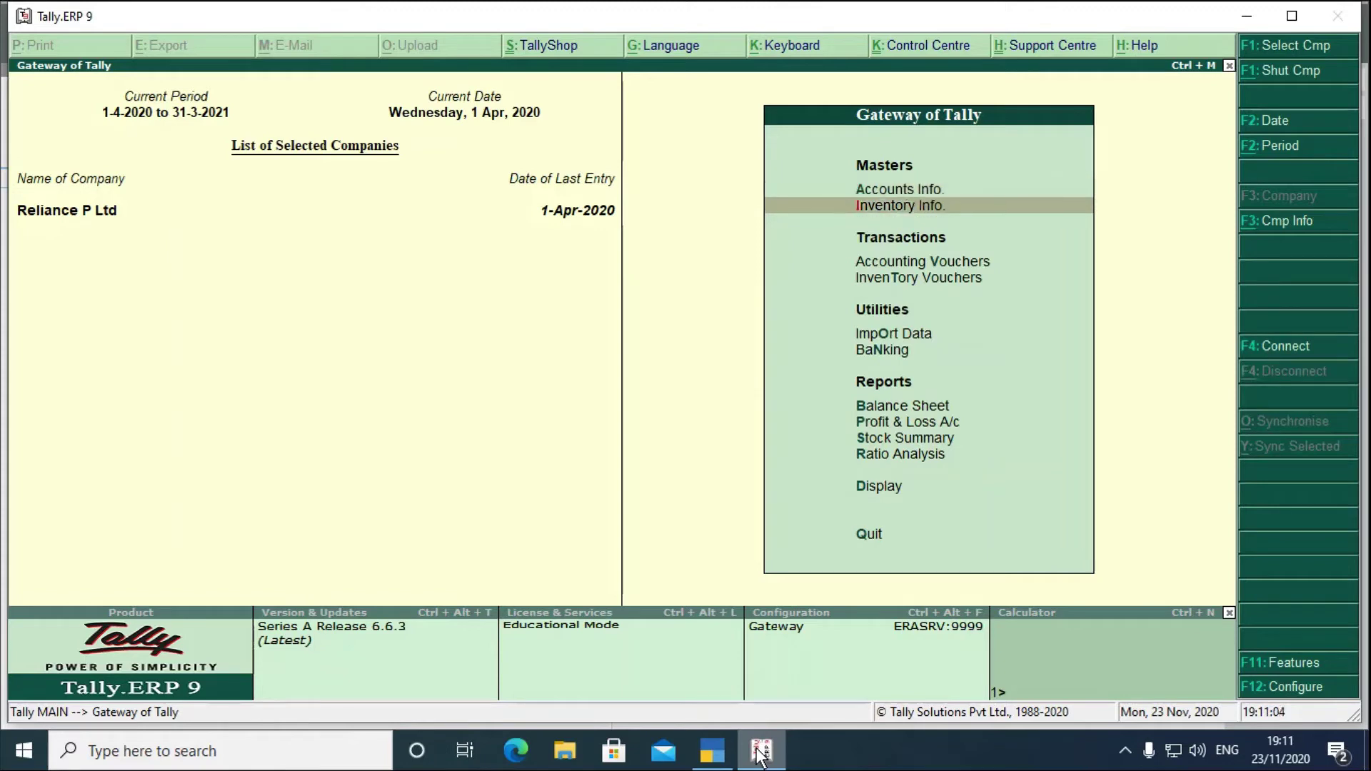
{"action": "key", "text": "Return"}
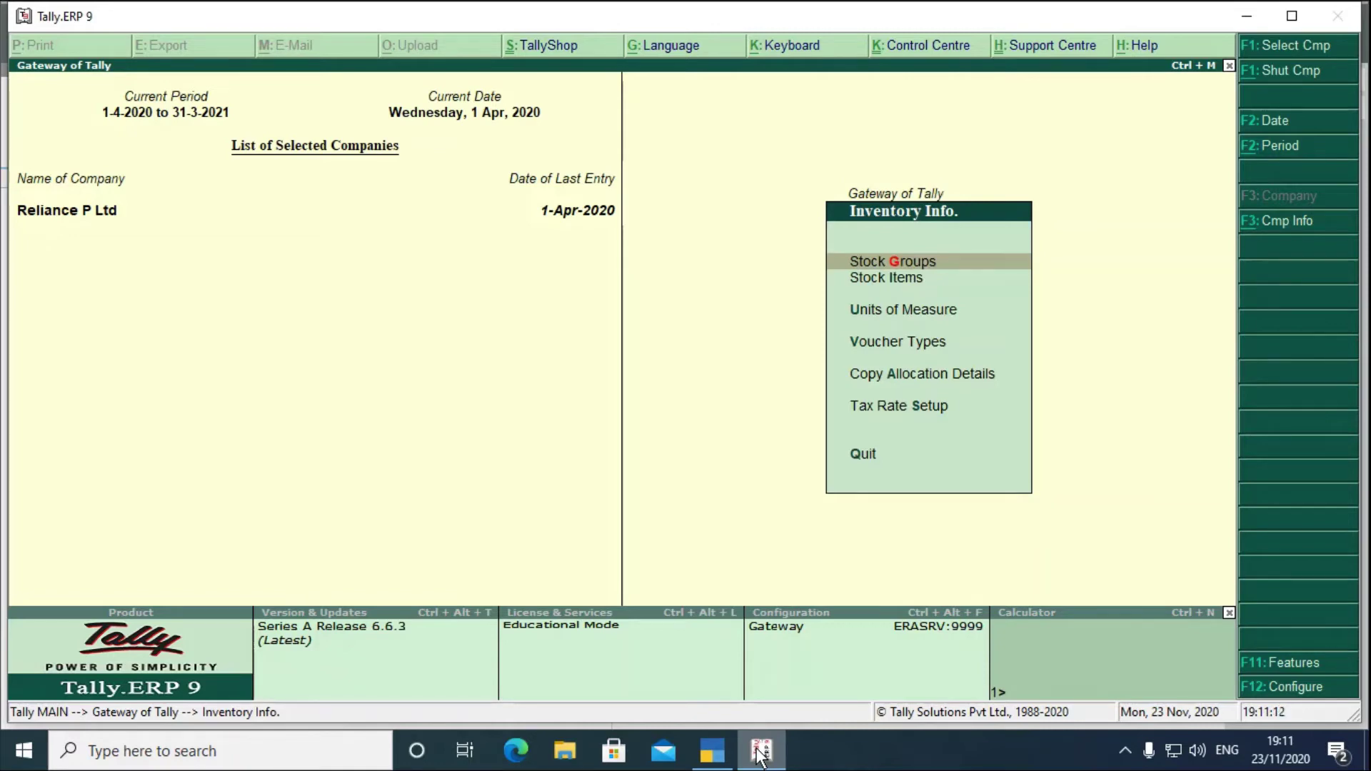
{"action": "key", "text": "Escape"}
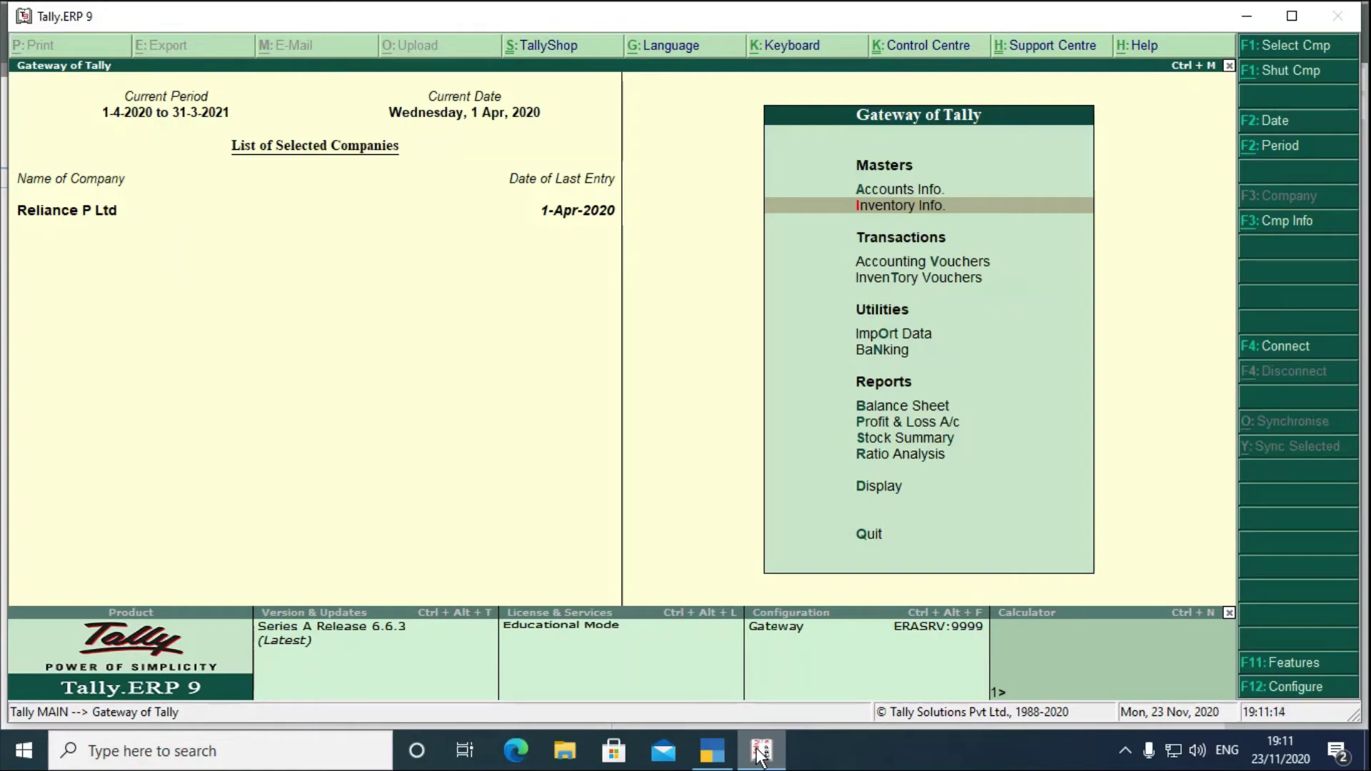
{"action": "left_click", "coordinate": [1244, 16]}
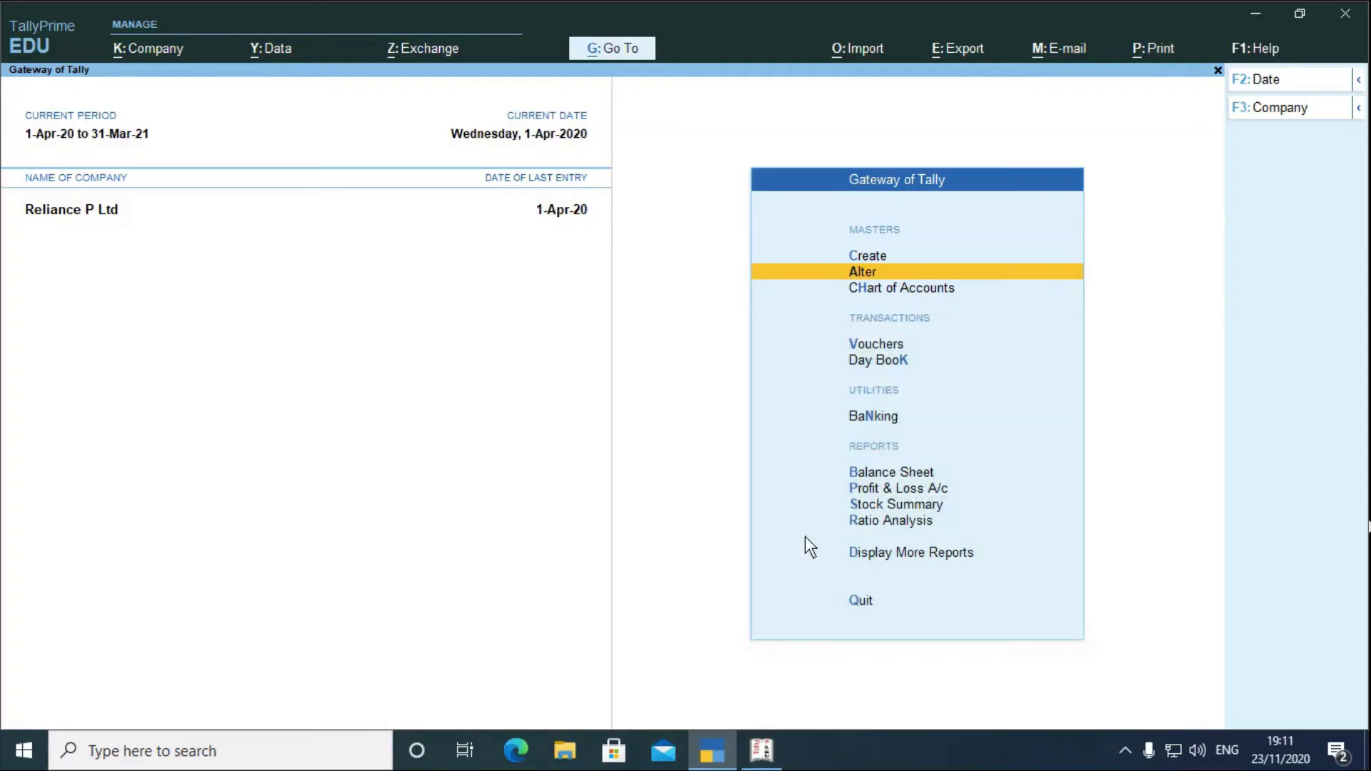
{"action": "key", "text": "Up"}
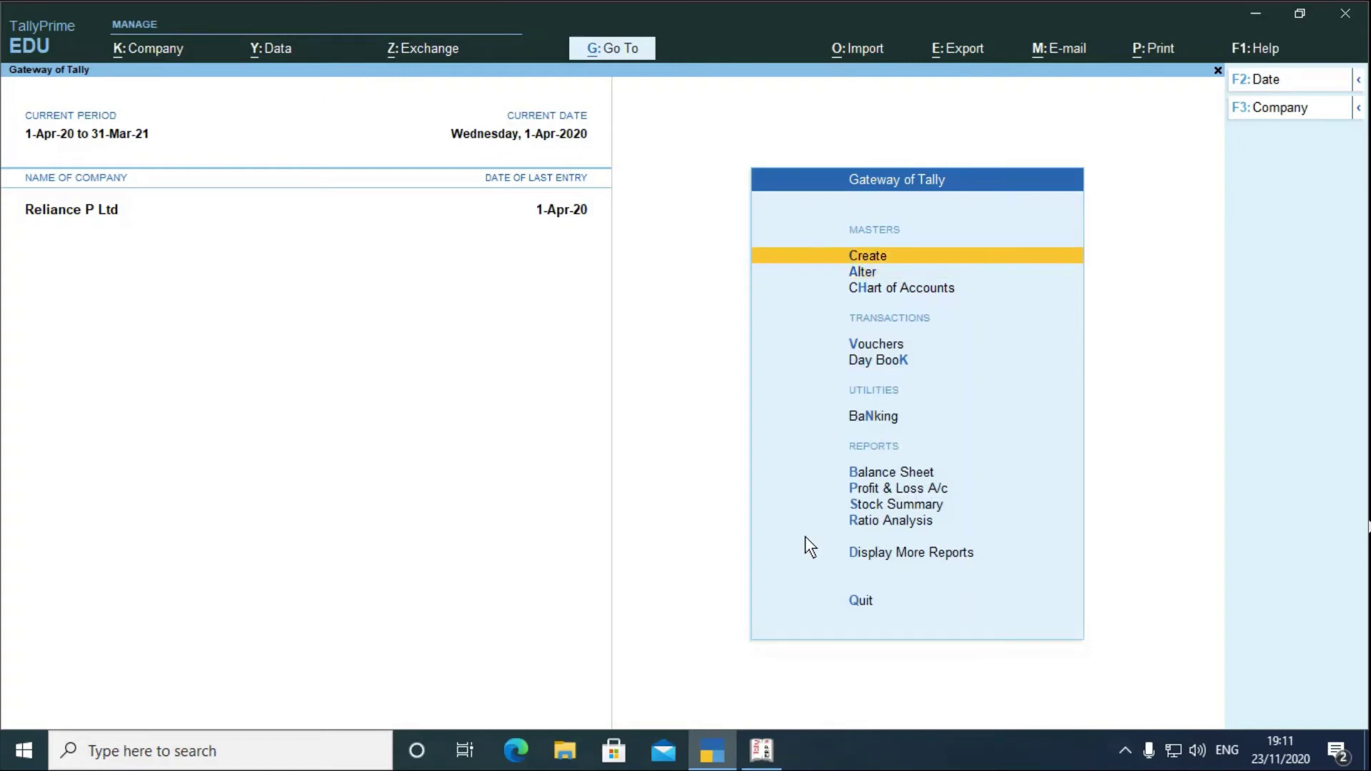
{"action": "key", "text": "Return"}
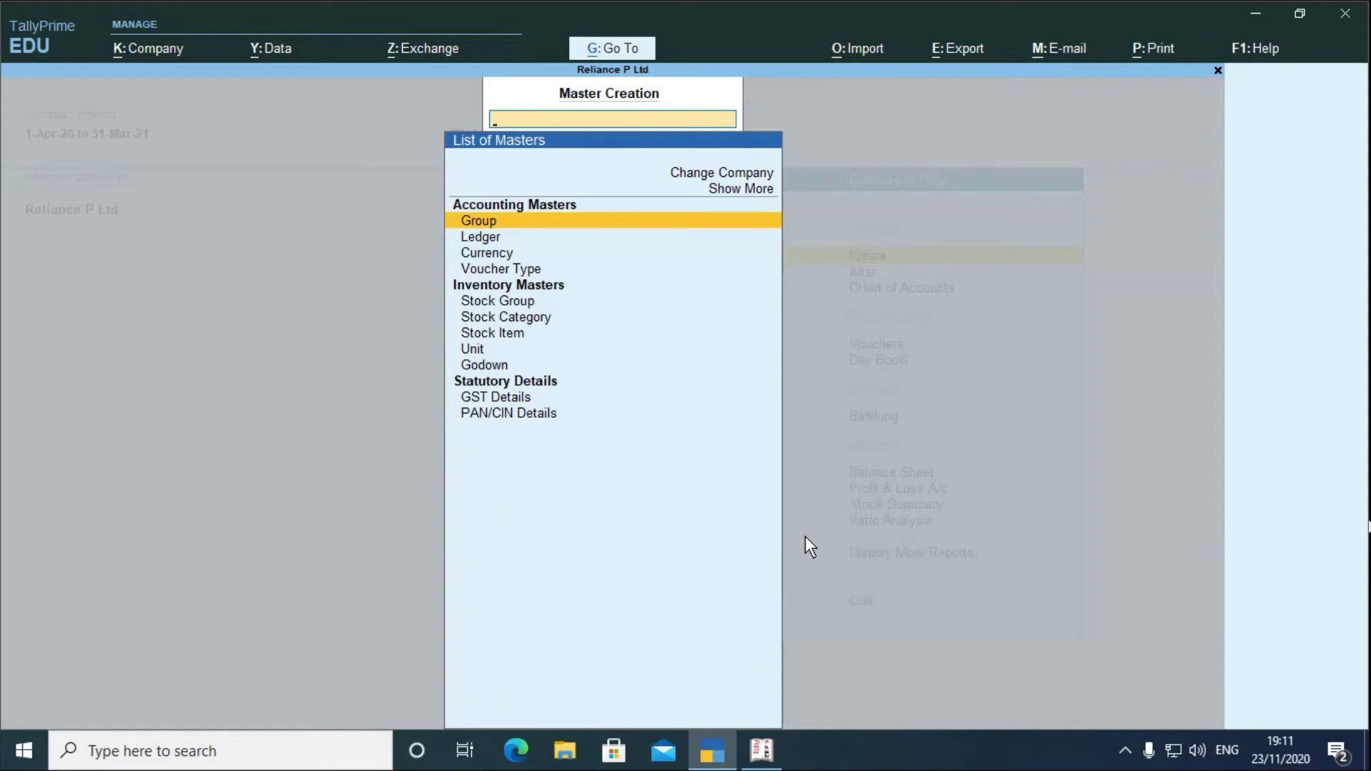
{"action": "key", "text": "Down"}
{"action": "key", "text": "Down"}
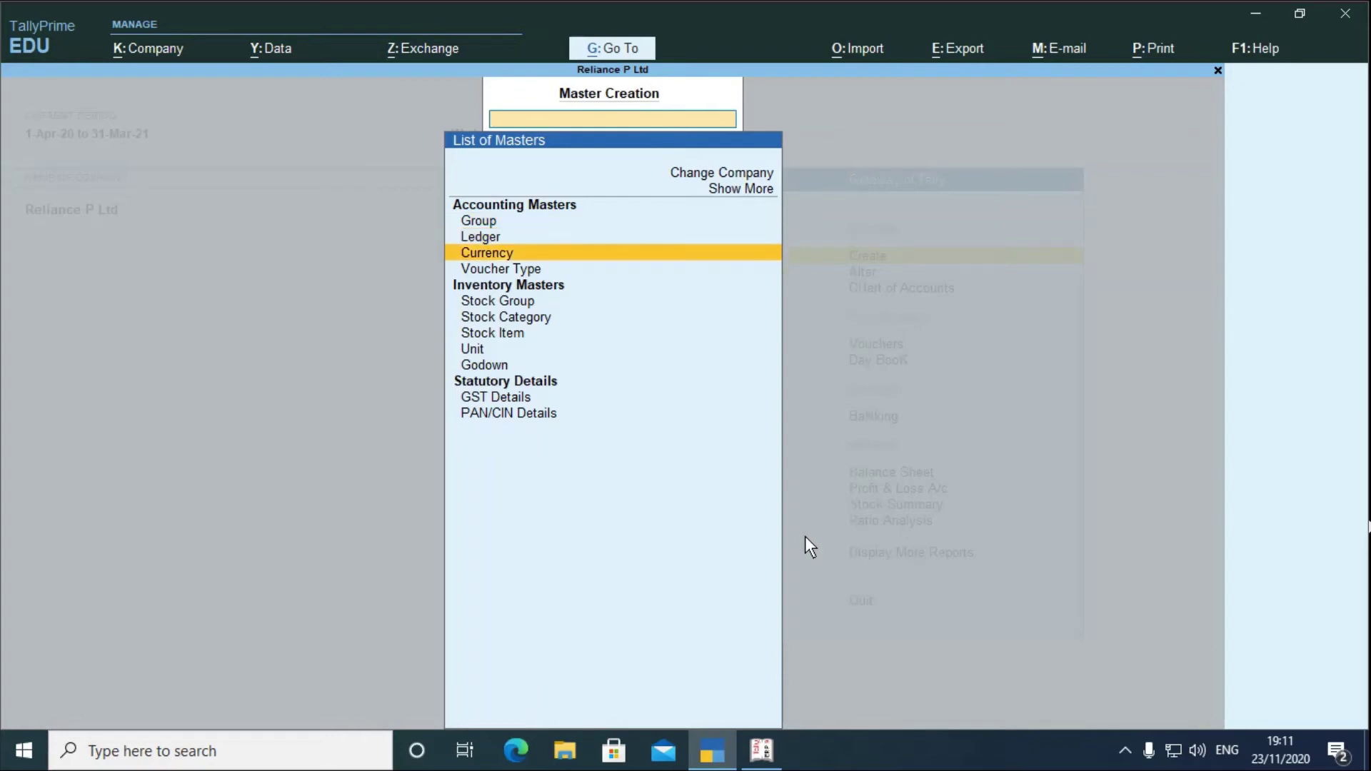
{"action": "key", "text": "Down"}
{"action": "key", "text": "Down"}
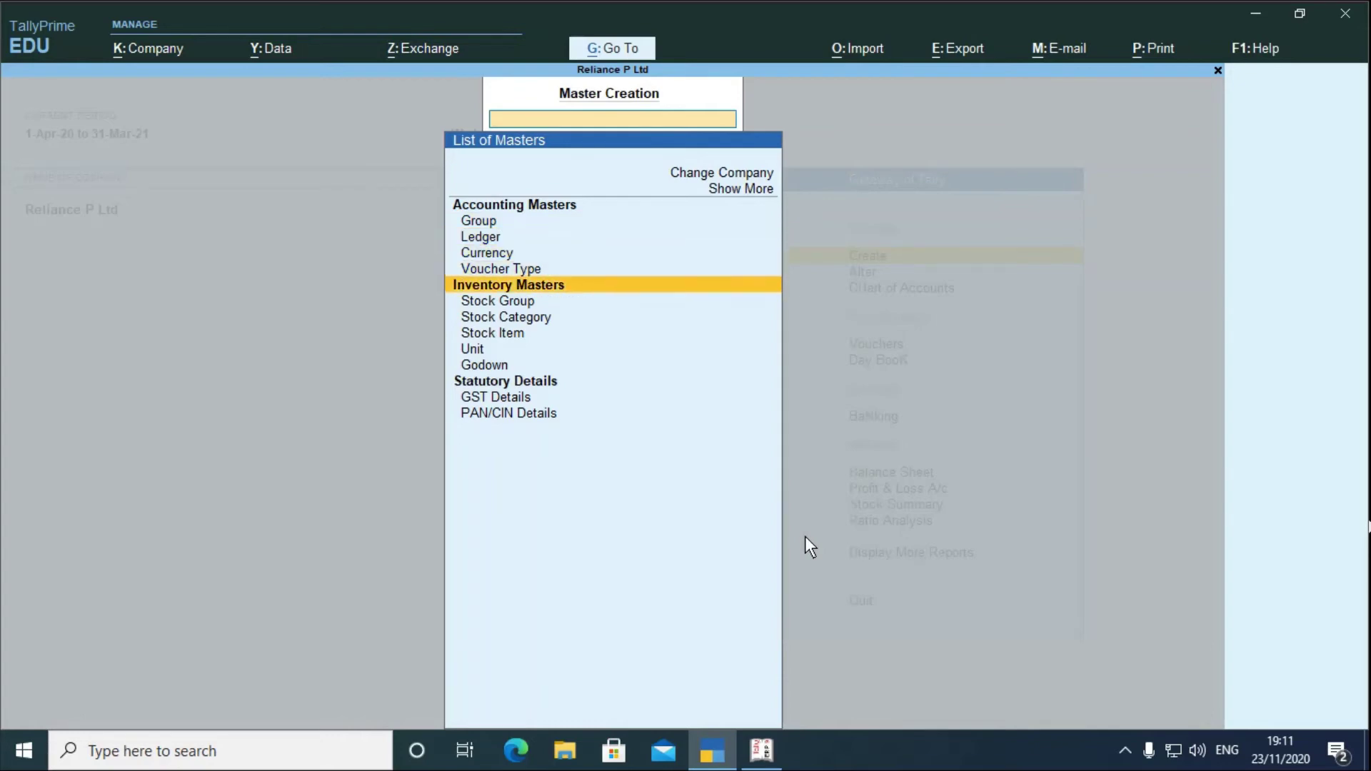
{"action": "key", "text": "Down"}
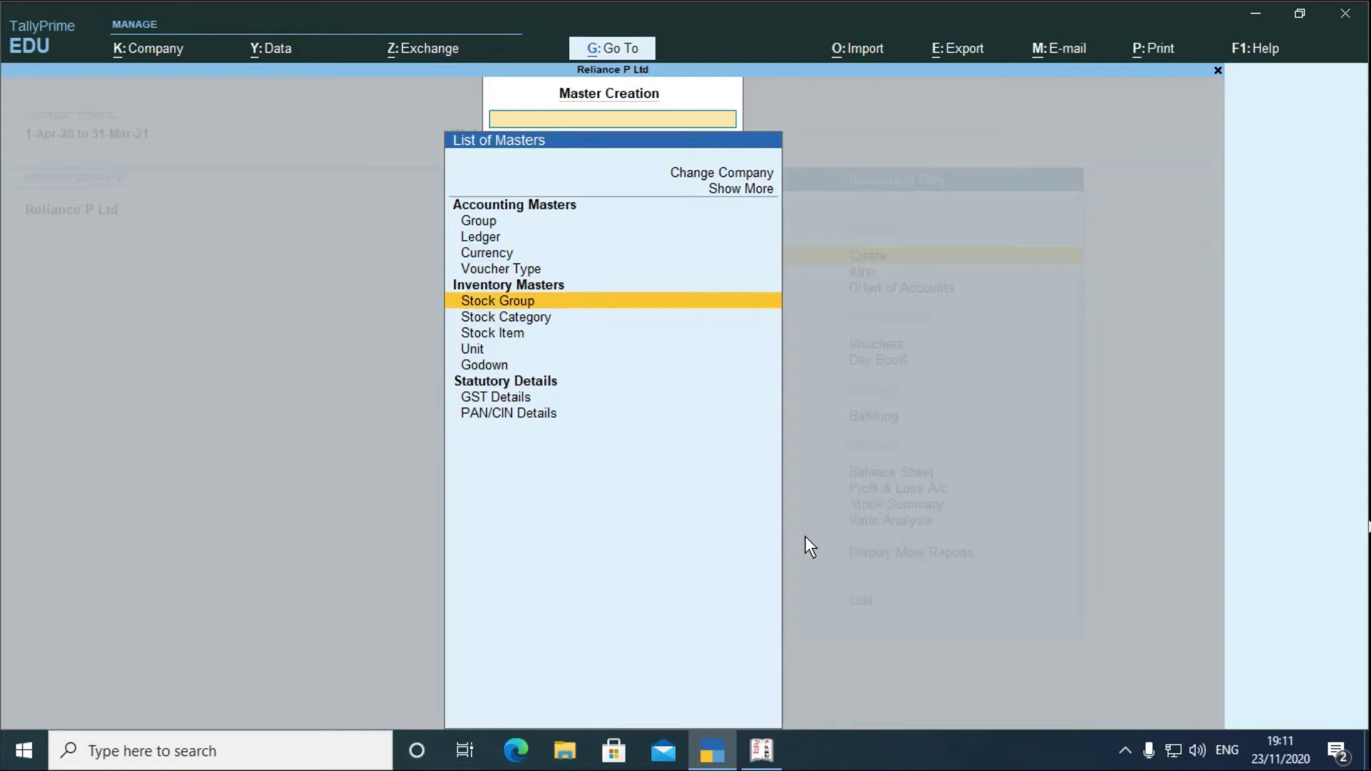
{"action": "key", "text": "Escape"}
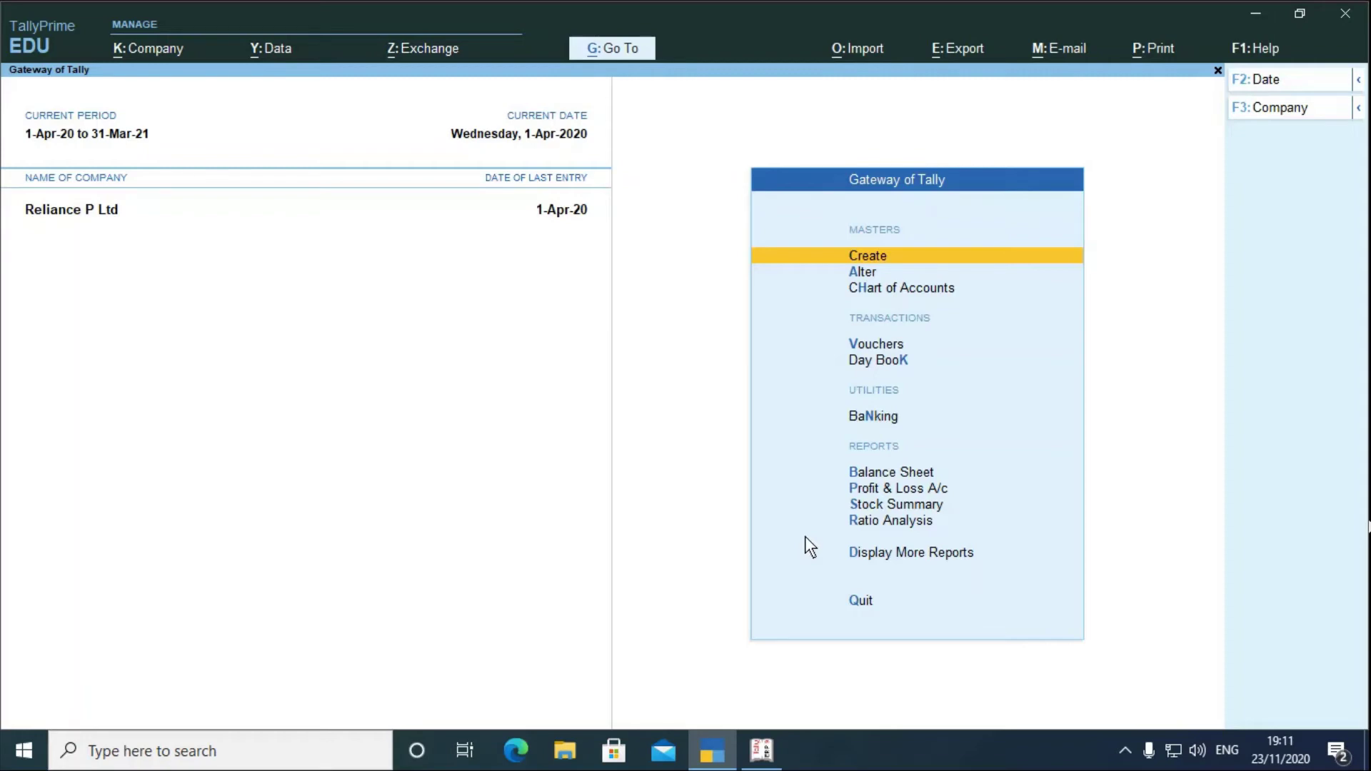
- In Tally.ERP 9, show Accounts Info > Ledgers with Alter highlighted, then return to TallyPrime
{"action": "left_click", "coordinate": [761, 764]}
{"action": "key", "text": "Up"}
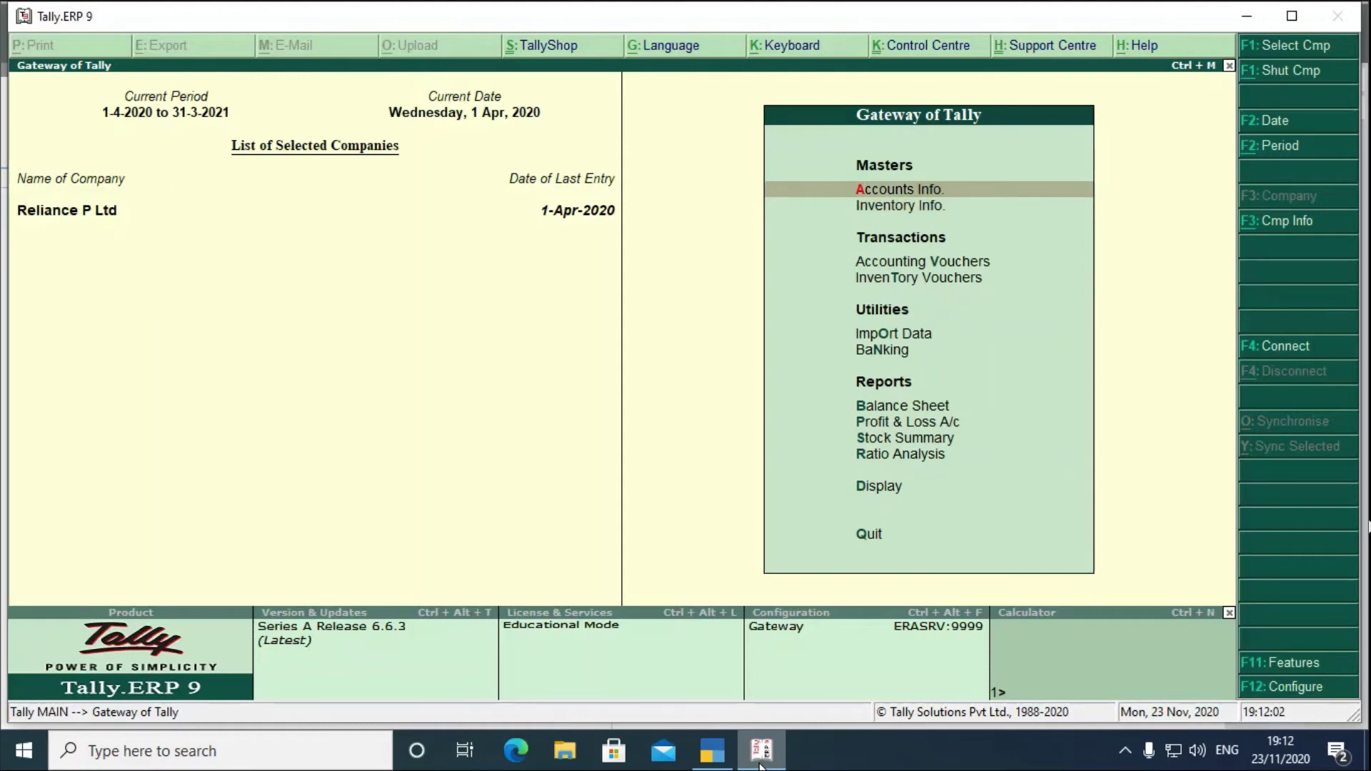
{"action": "key", "text": "Return"}
{"action": "key", "text": "Down"}
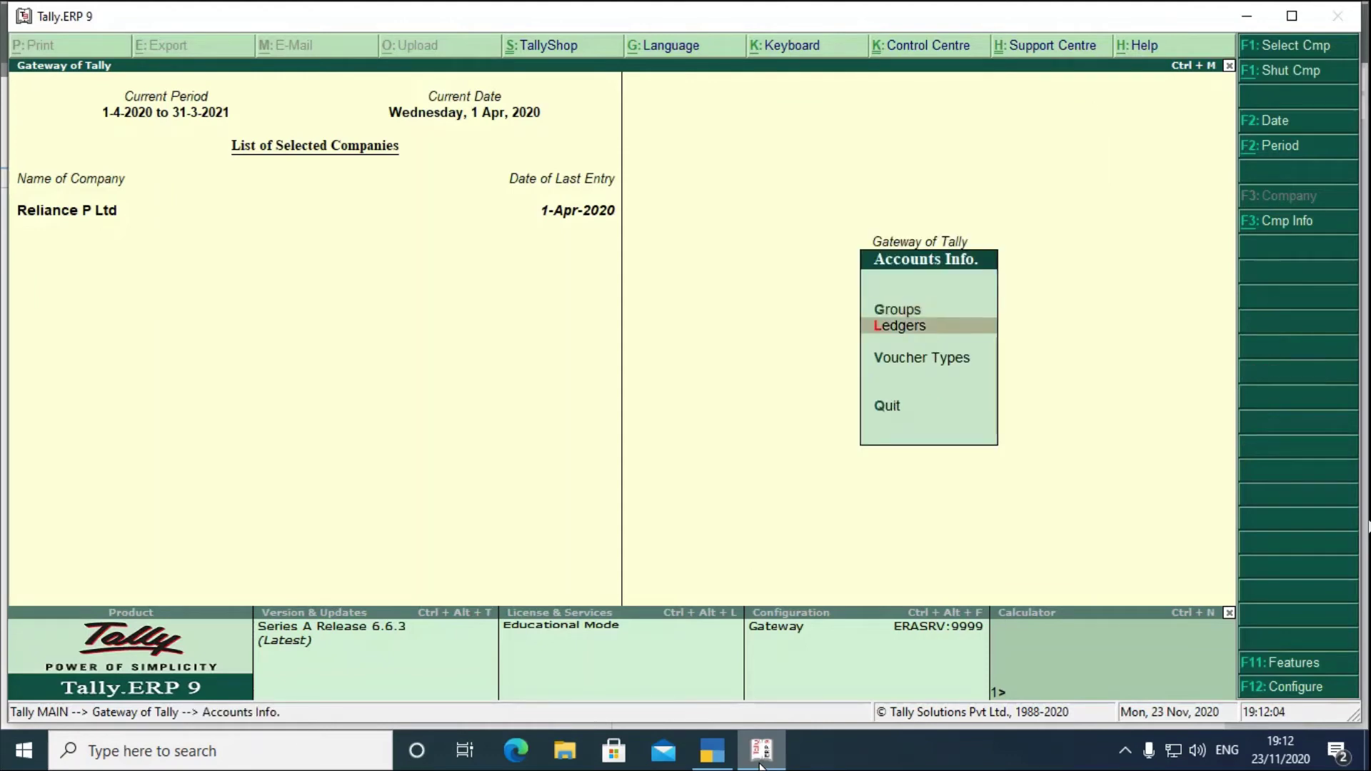
{"action": "key", "text": "Return"}
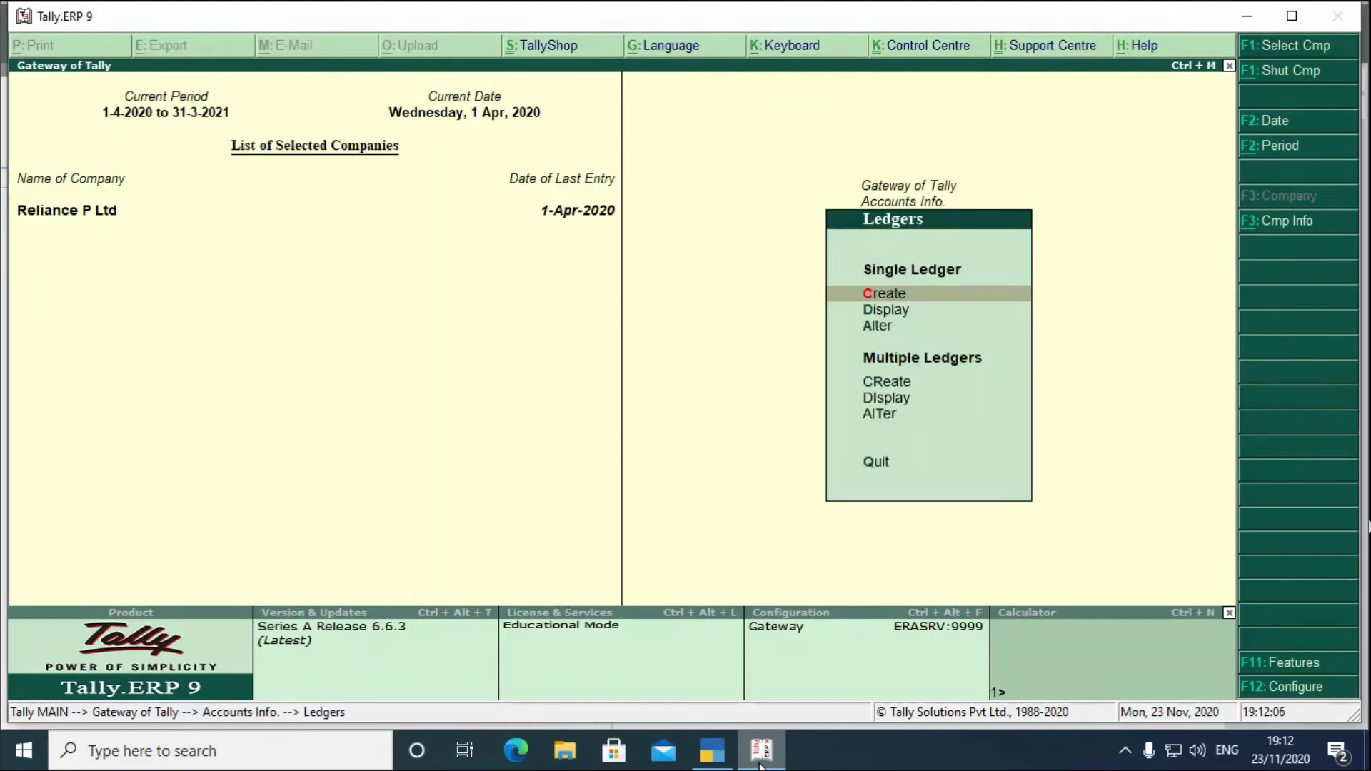
{"action": "key", "text": "Down"}
{"action": "key", "text": "Down"}
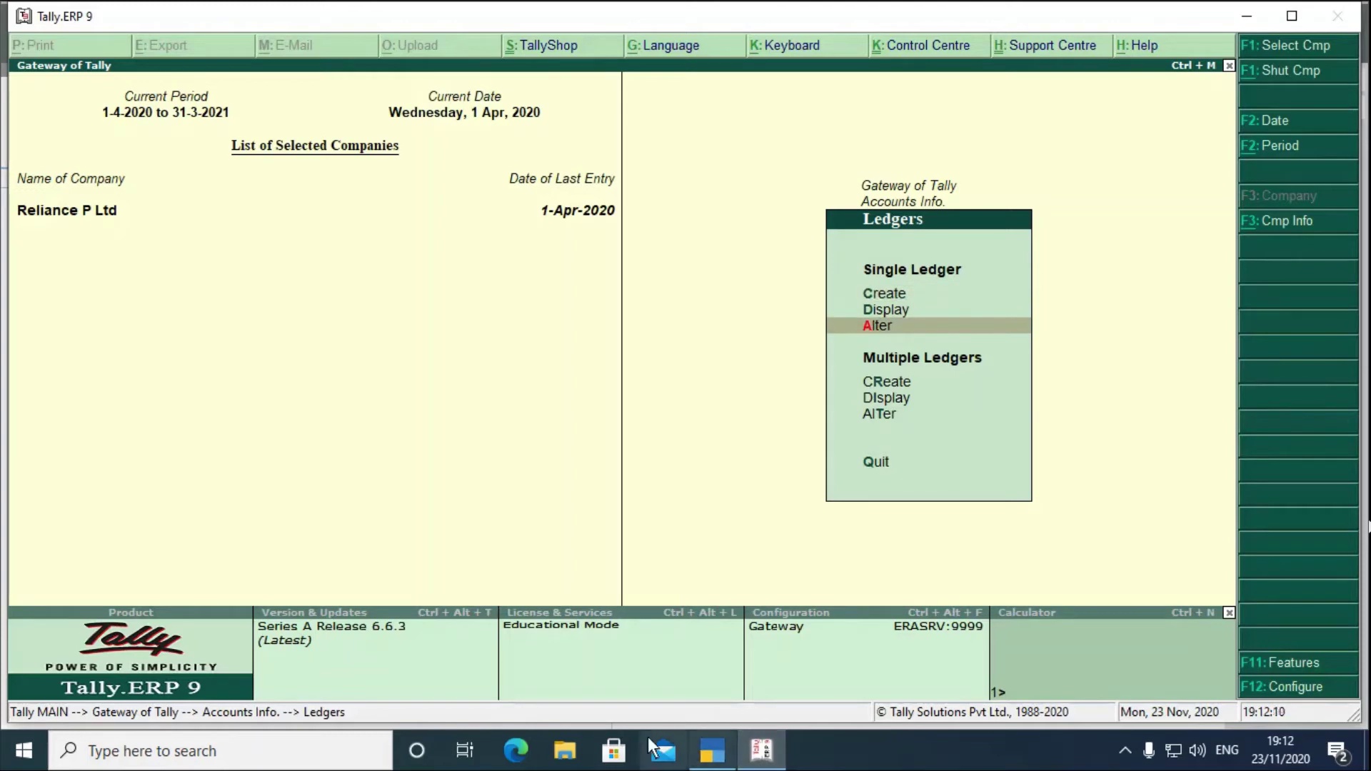
{"action": "left_click", "coordinate": [707, 753]}
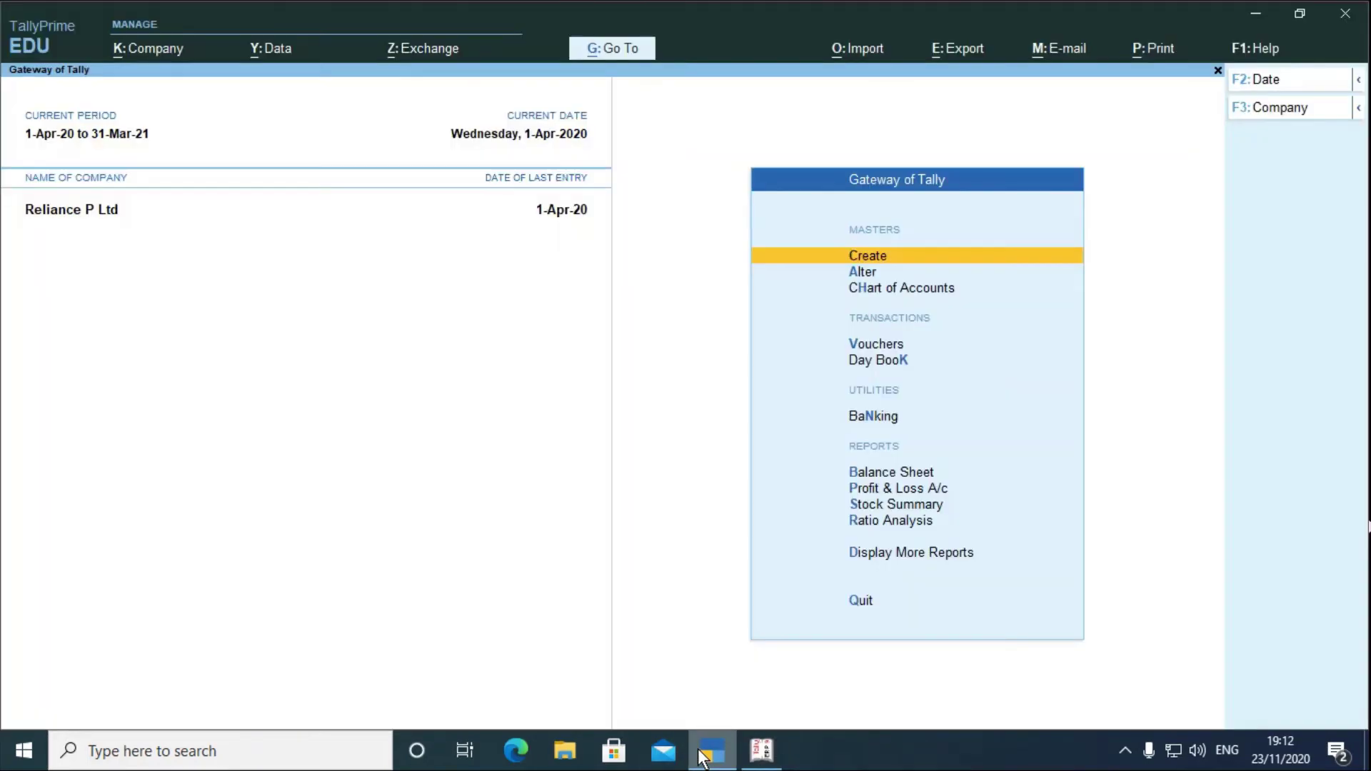
{"action": "key", "text": "Down"}
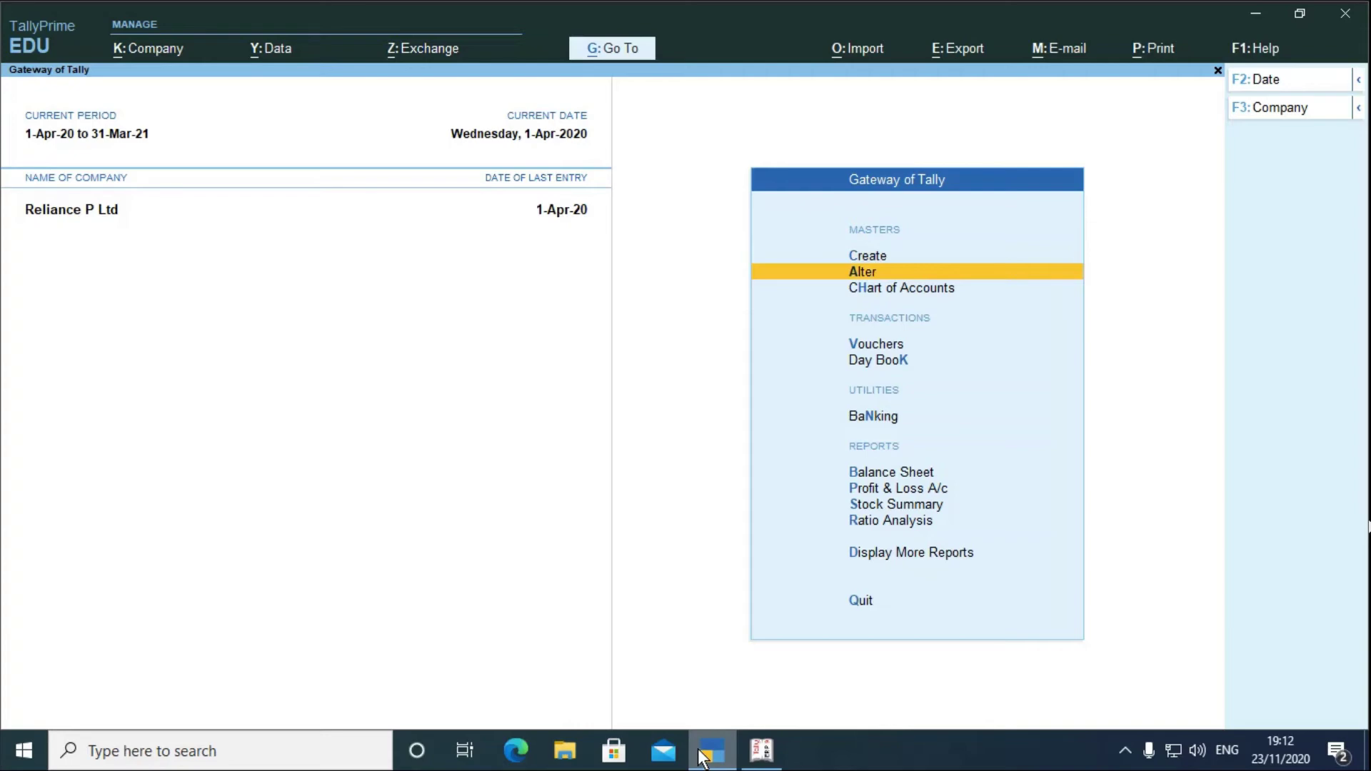
{"action": "key", "text": "Return"}
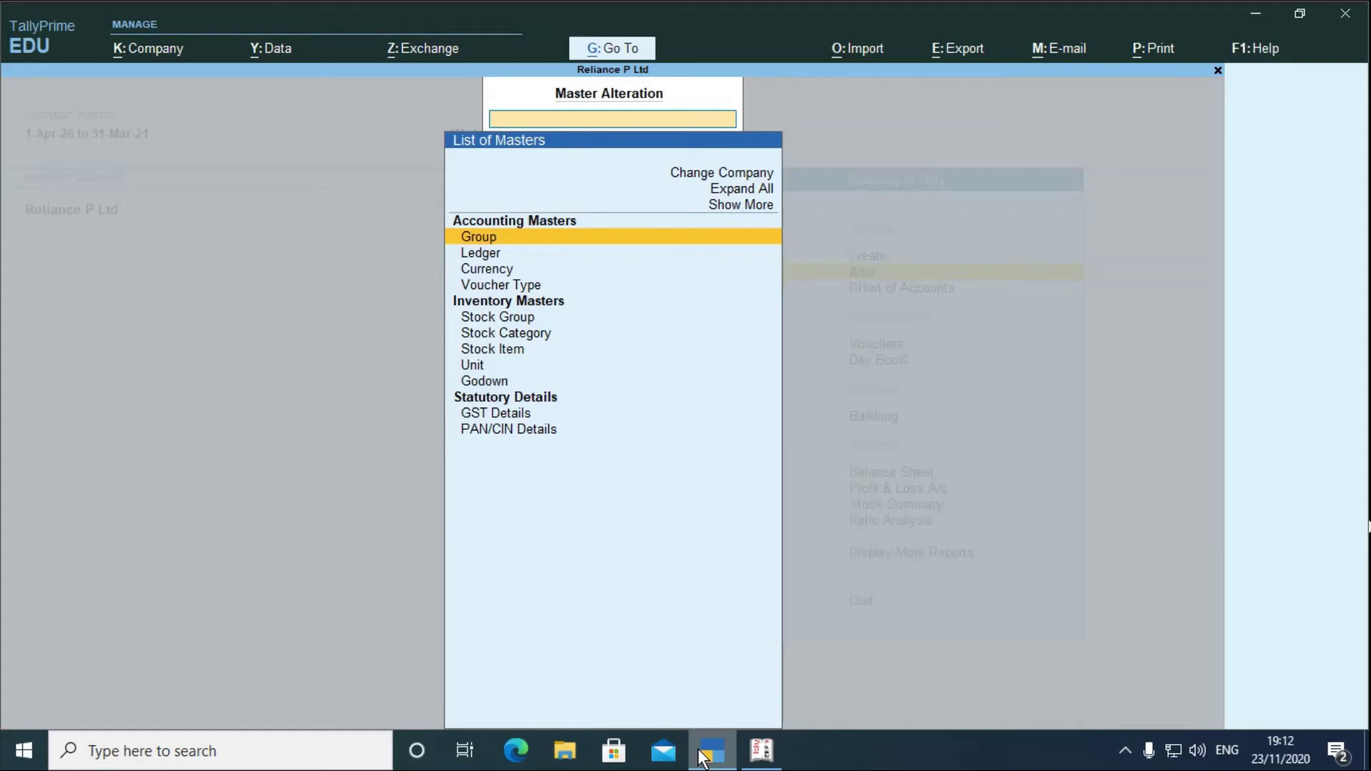
{"action": "key", "text": "Down"}
{"action": "key", "text": "Down"}
{"action": "key", "text": "Down"}
{"action": "key", "text": "Down"}
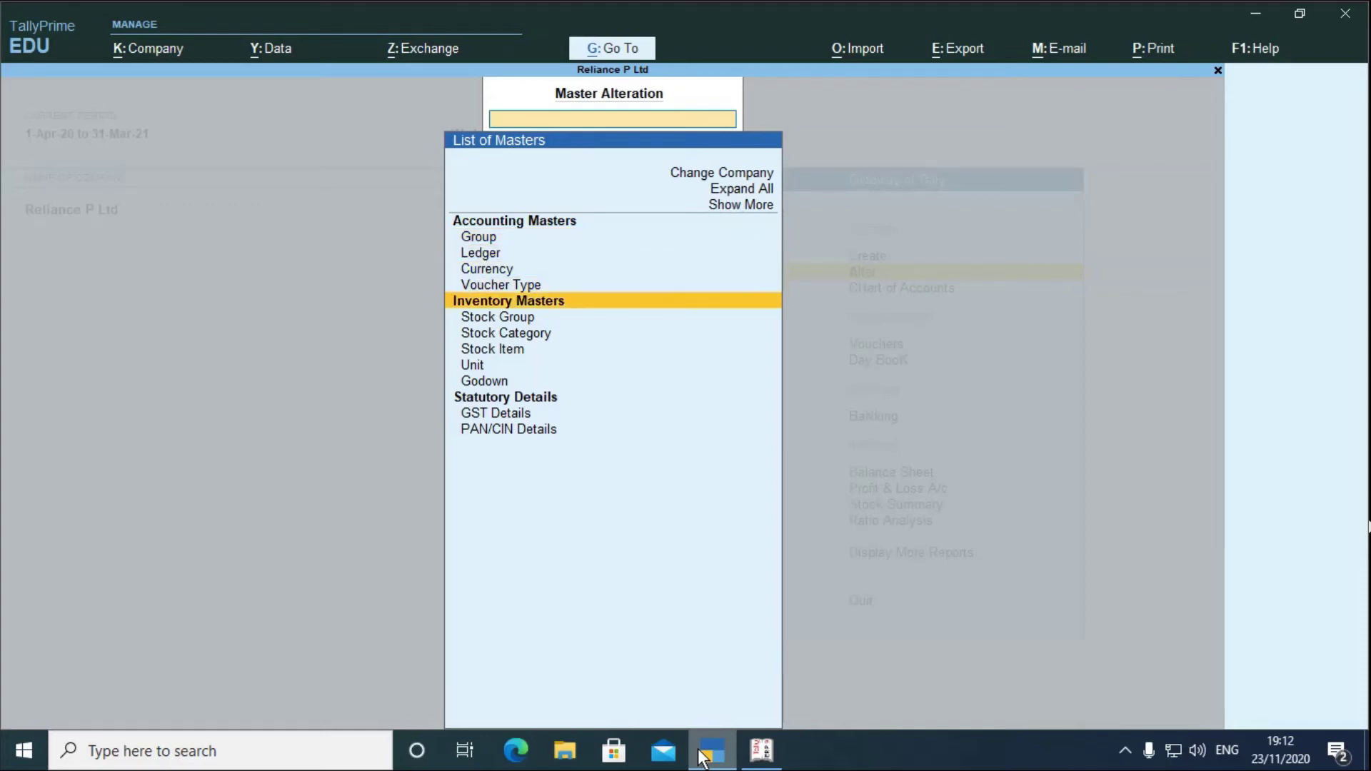
{"action": "key", "text": "Escape"}
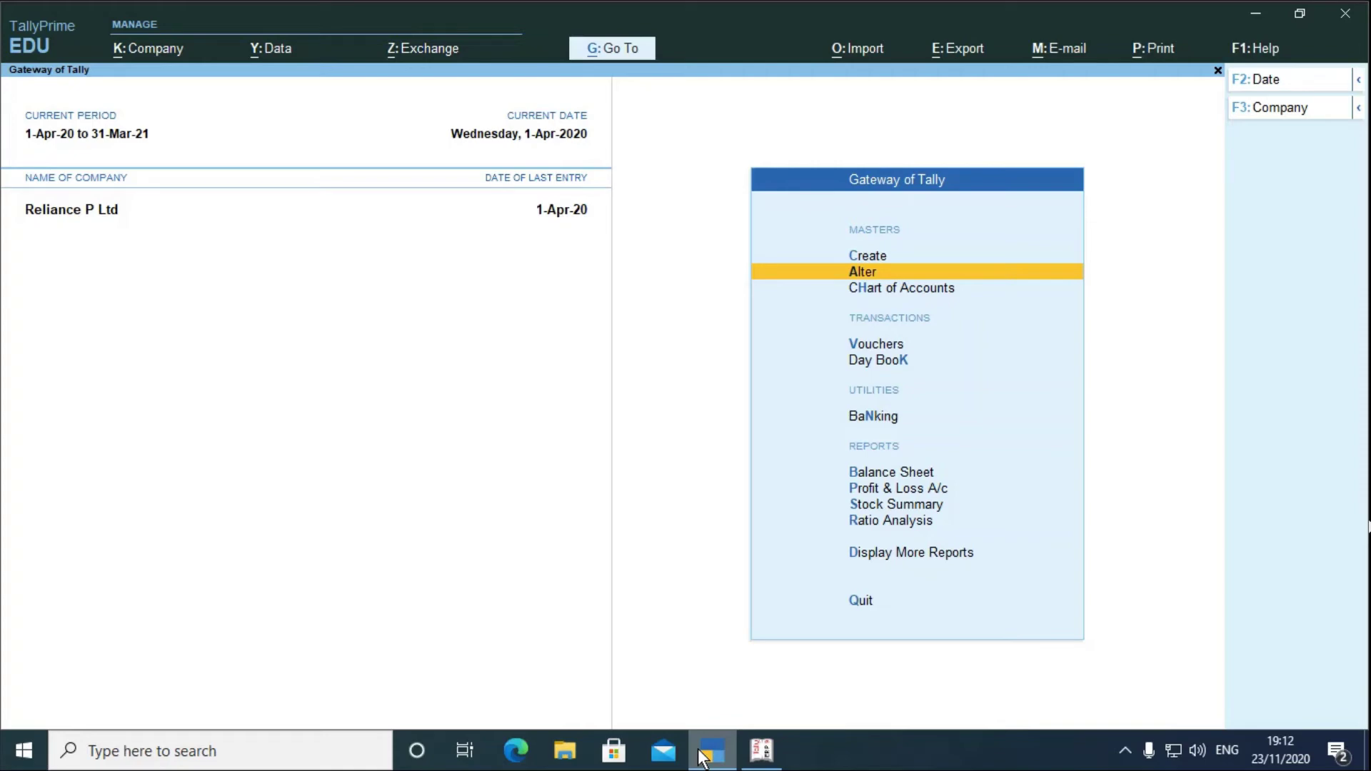
{"action": "key", "text": "Down"}
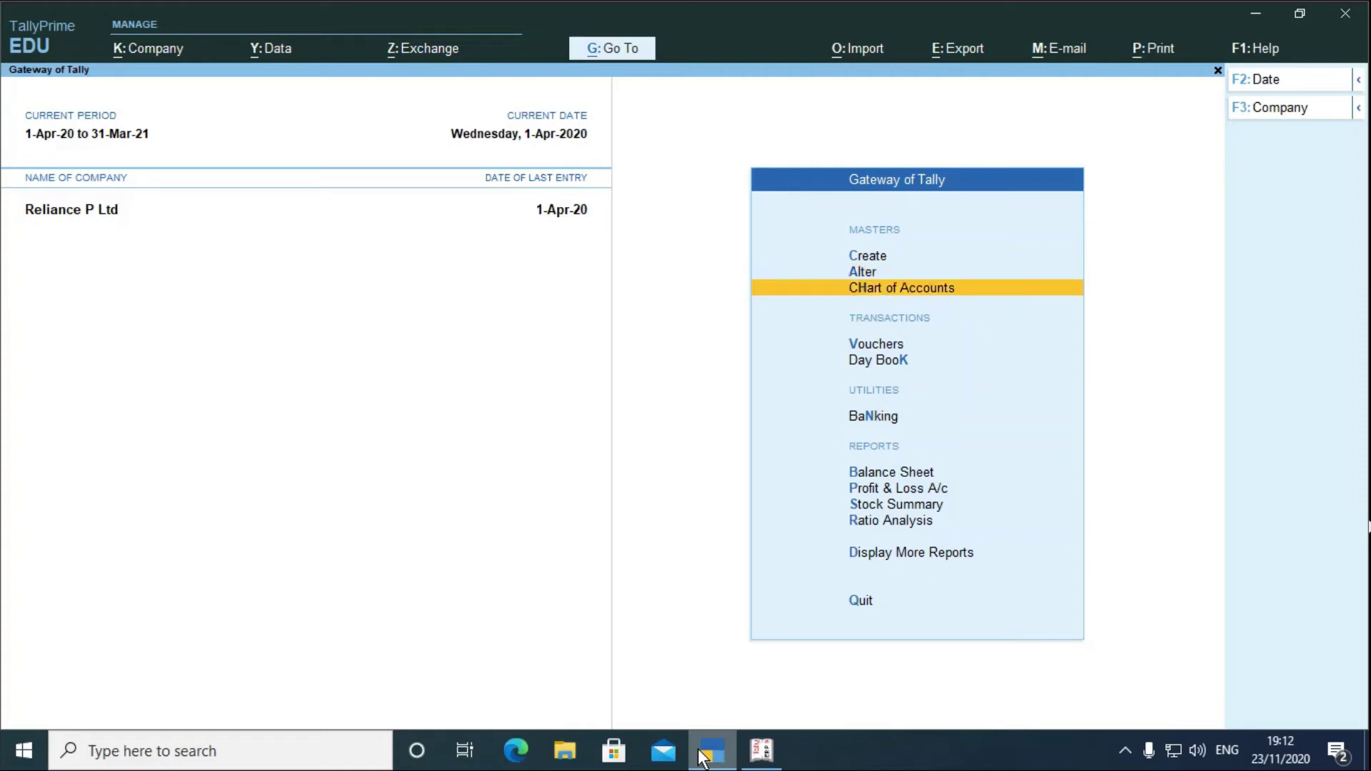
{"action": "key", "text": "Return"}
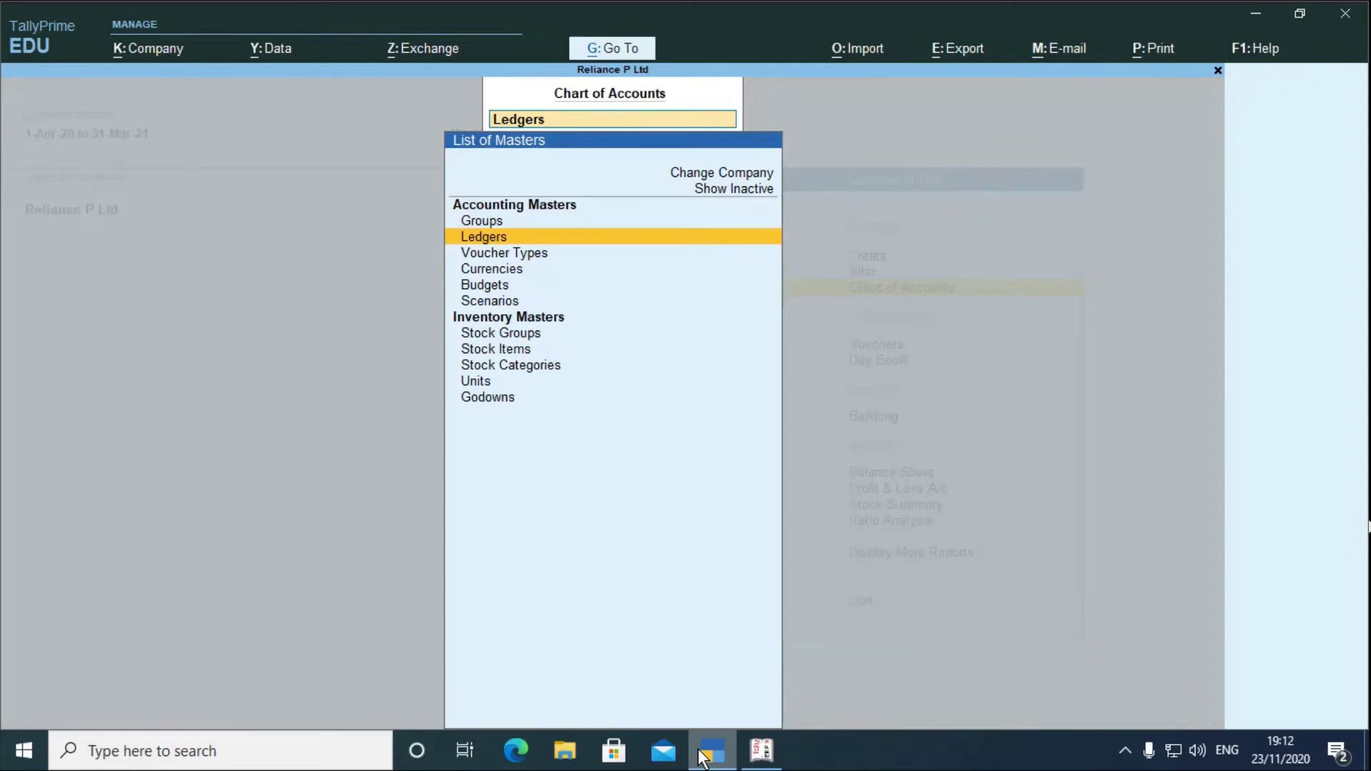
{"action": "key", "text": "Return"}
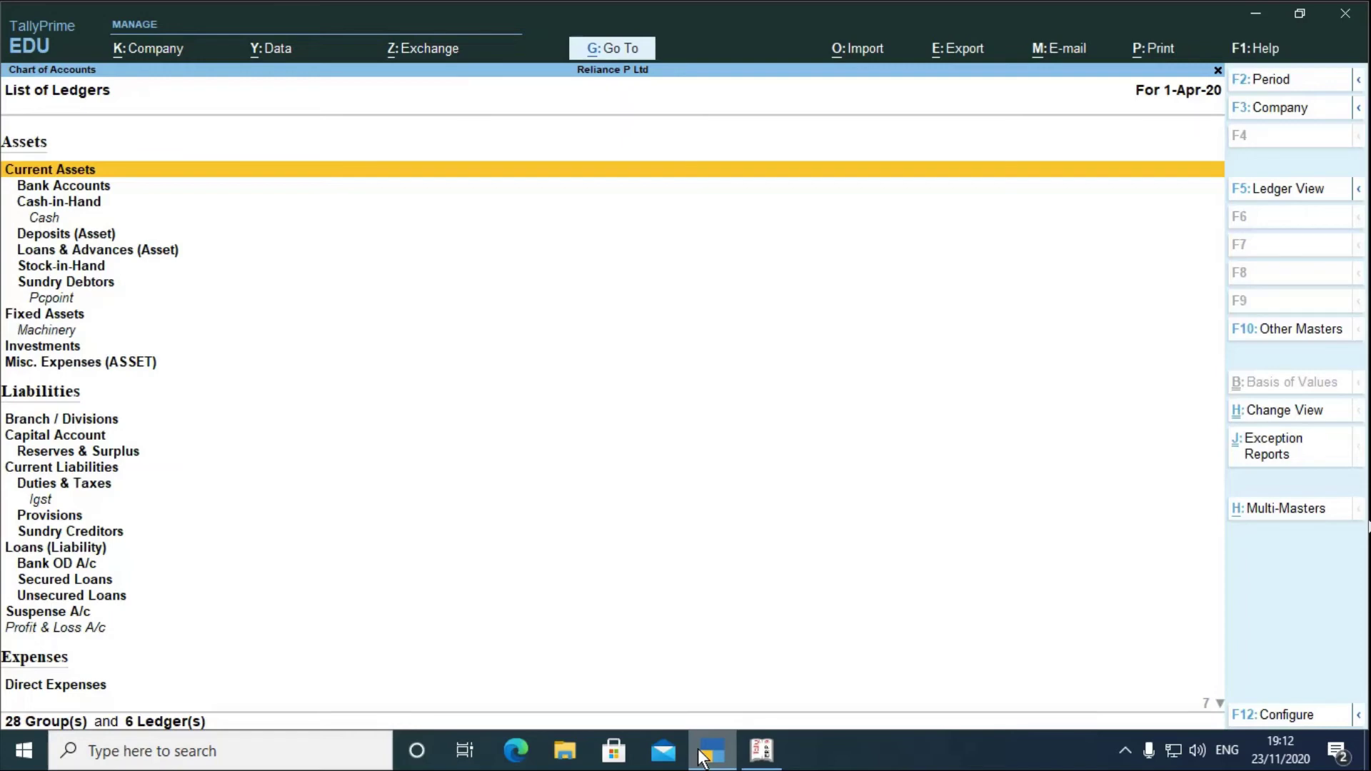
{"action": "key", "text": "Down"}
{"action": "key", "text": "Down"}
{"action": "key", "text": "Down"}
{"action": "key", "text": "Down"}
{"action": "key", "text": "Down"}
{"action": "key", "text": "Down"}
{"action": "key", "text": "Down"}
{"action": "key", "text": "Down"}
{"action": "key", "text": "Down"}
{"action": "key", "text": "Down"}
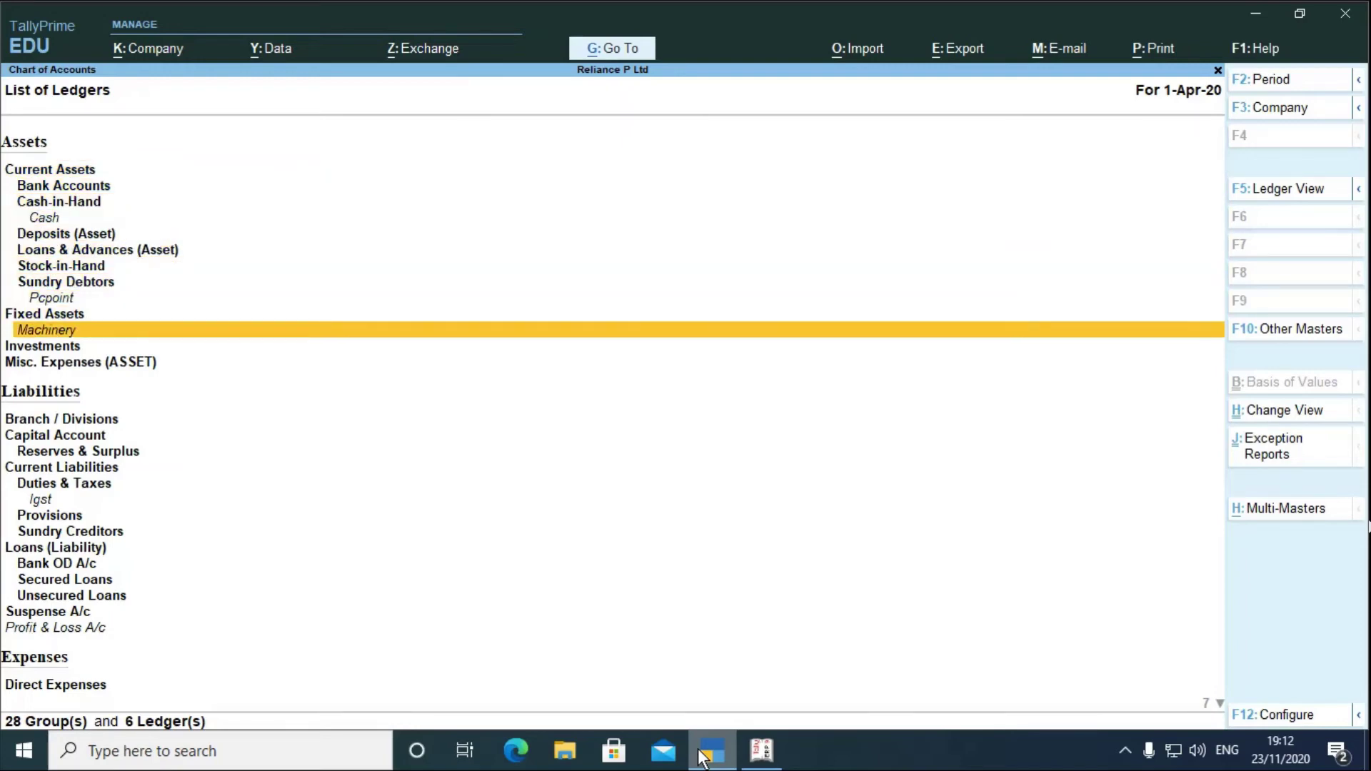
{"action": "key", "text": "Down"}
{"action": "key", "text": "Down"}
{"action": "key", "text": "Down"}
{"action": "key", "text": "Down"}
{"action": "key", "text": "Down"}
{"action": "key", "text": "Down"}
{"action": "key", "text": "Down"}
{"action": "key", "text": "Down"}
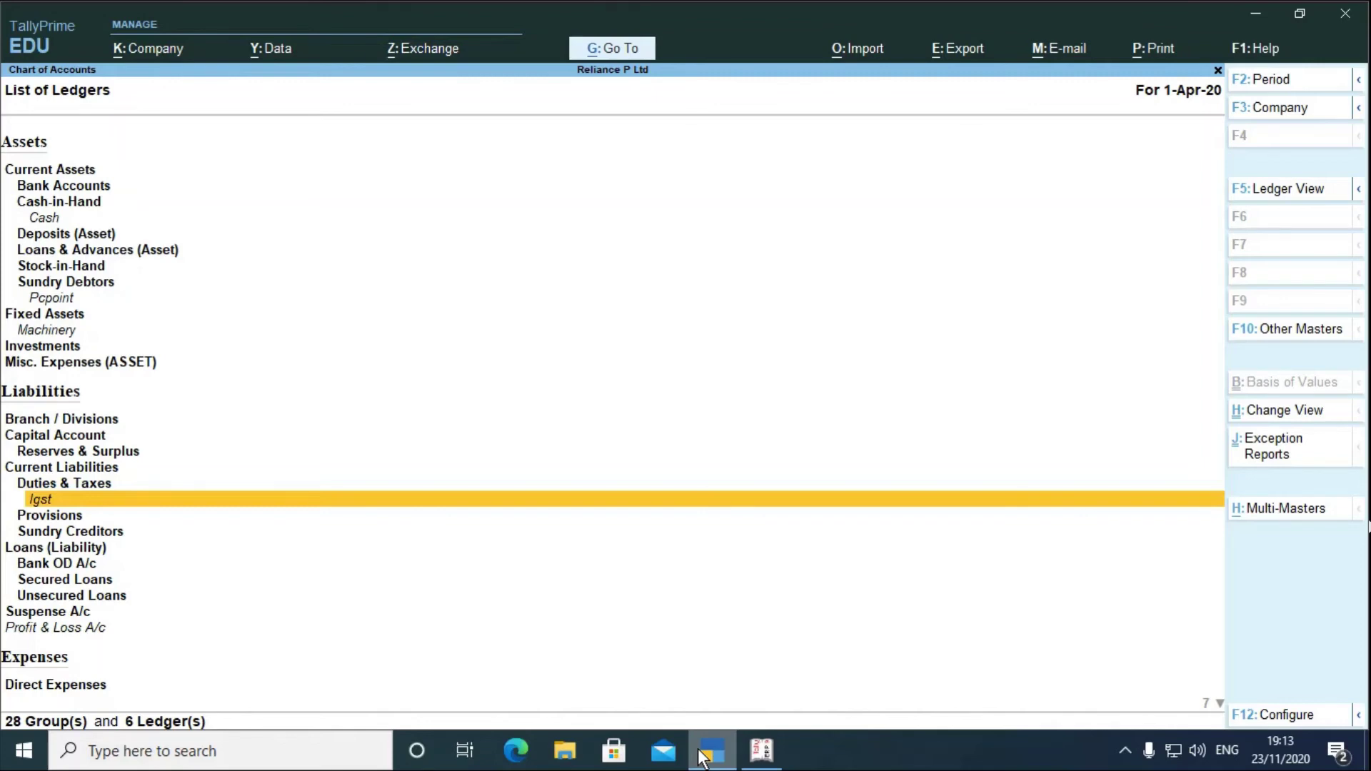
{"action": "key", "text": "Escape"}
{"action": "key", "text": "Escape"}
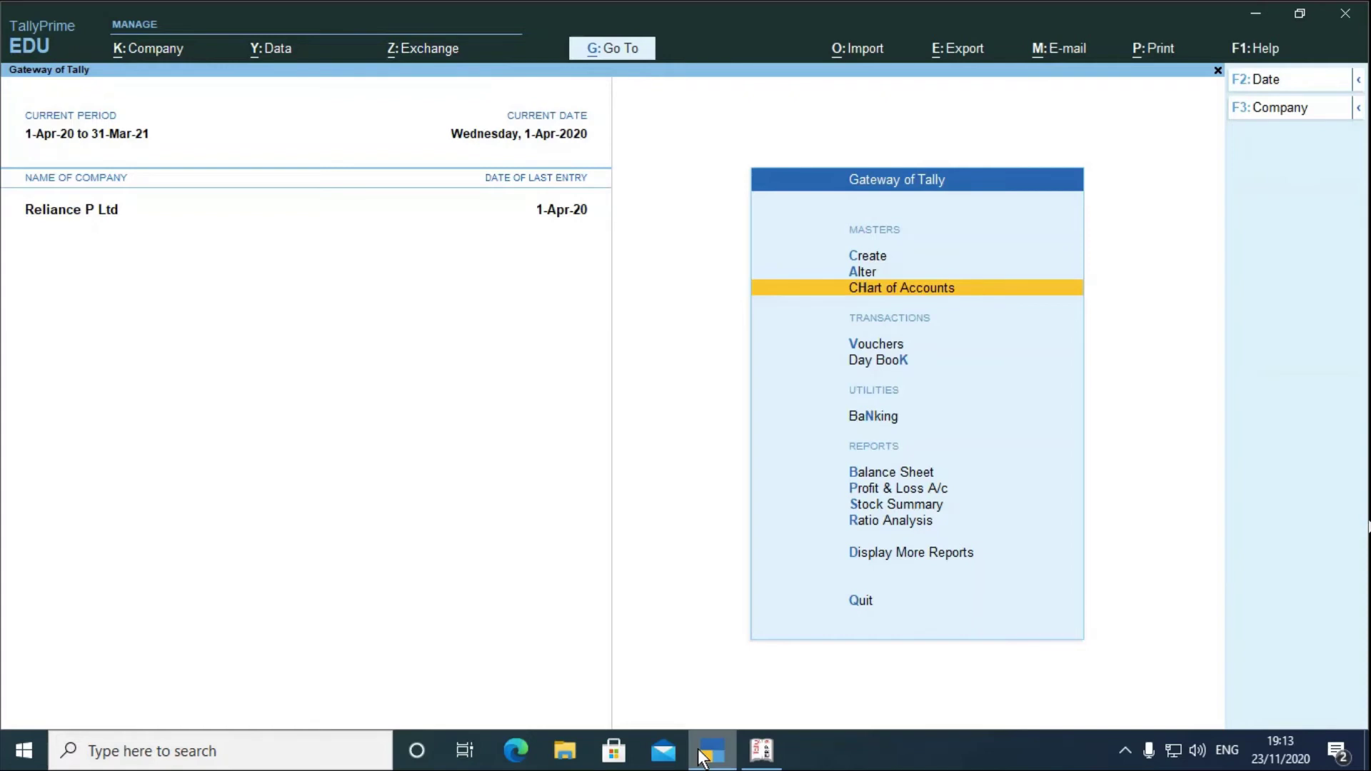
- Start Payment voucher No. 2 in TallyPrime's voucher entry, then bring Tally.ERP 9 forward
{"action": "key", "text": "Down"}
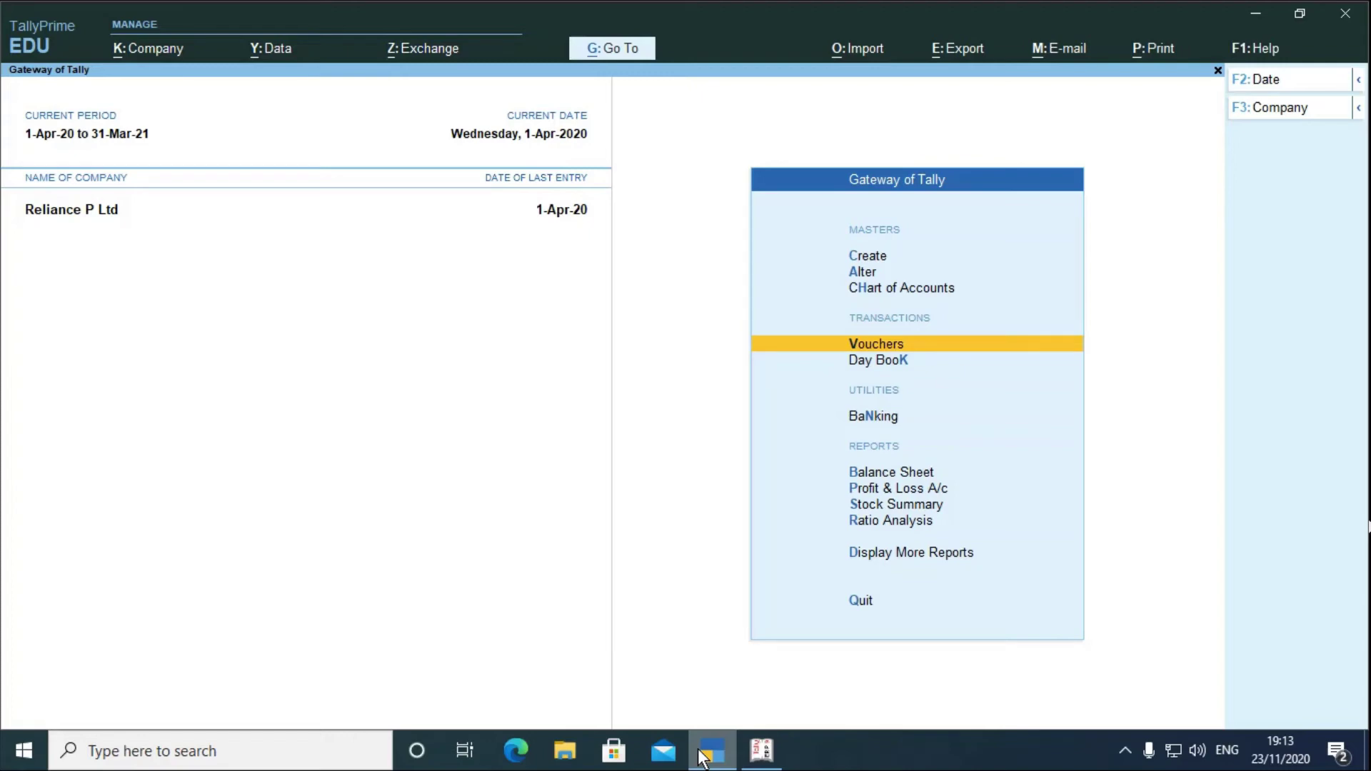
{"action": "key", "text": "Return"}
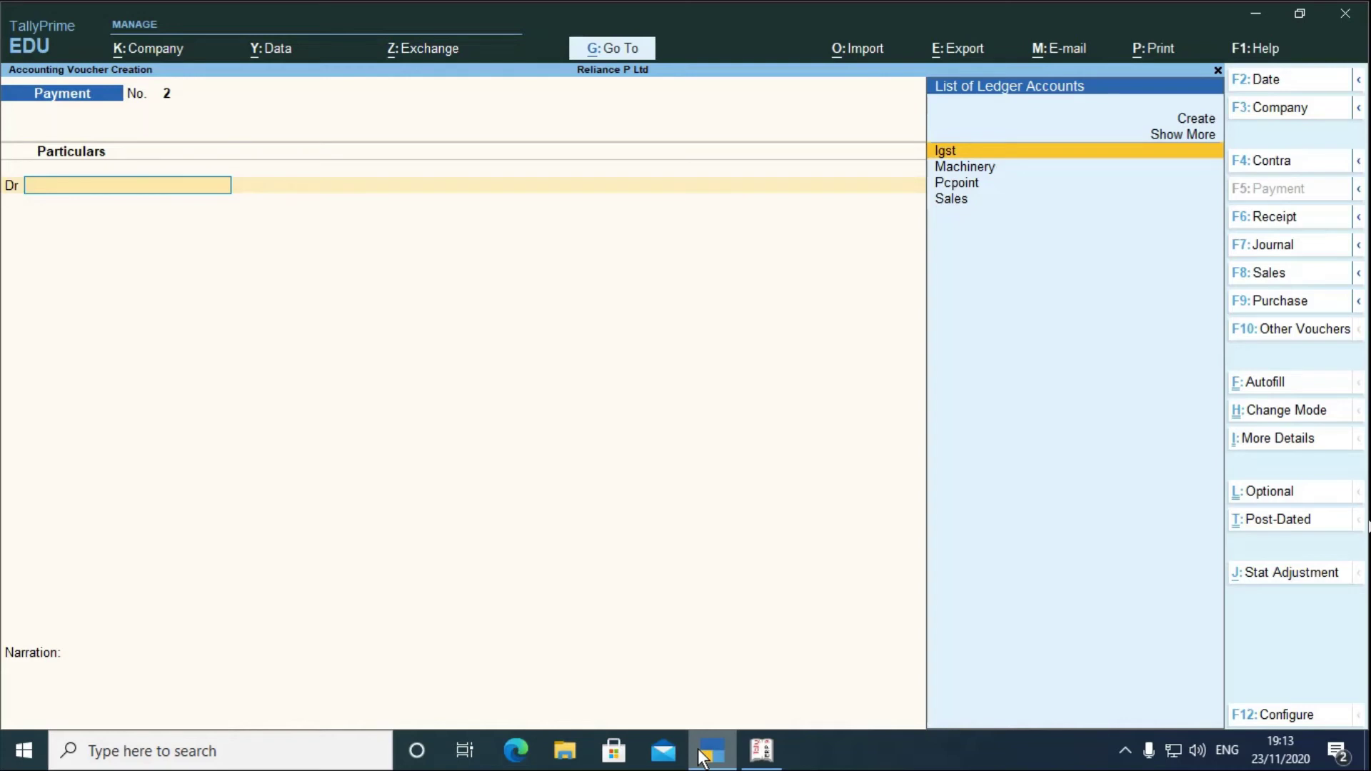
{"action": "left_click", "coordinate": [763, 751]}
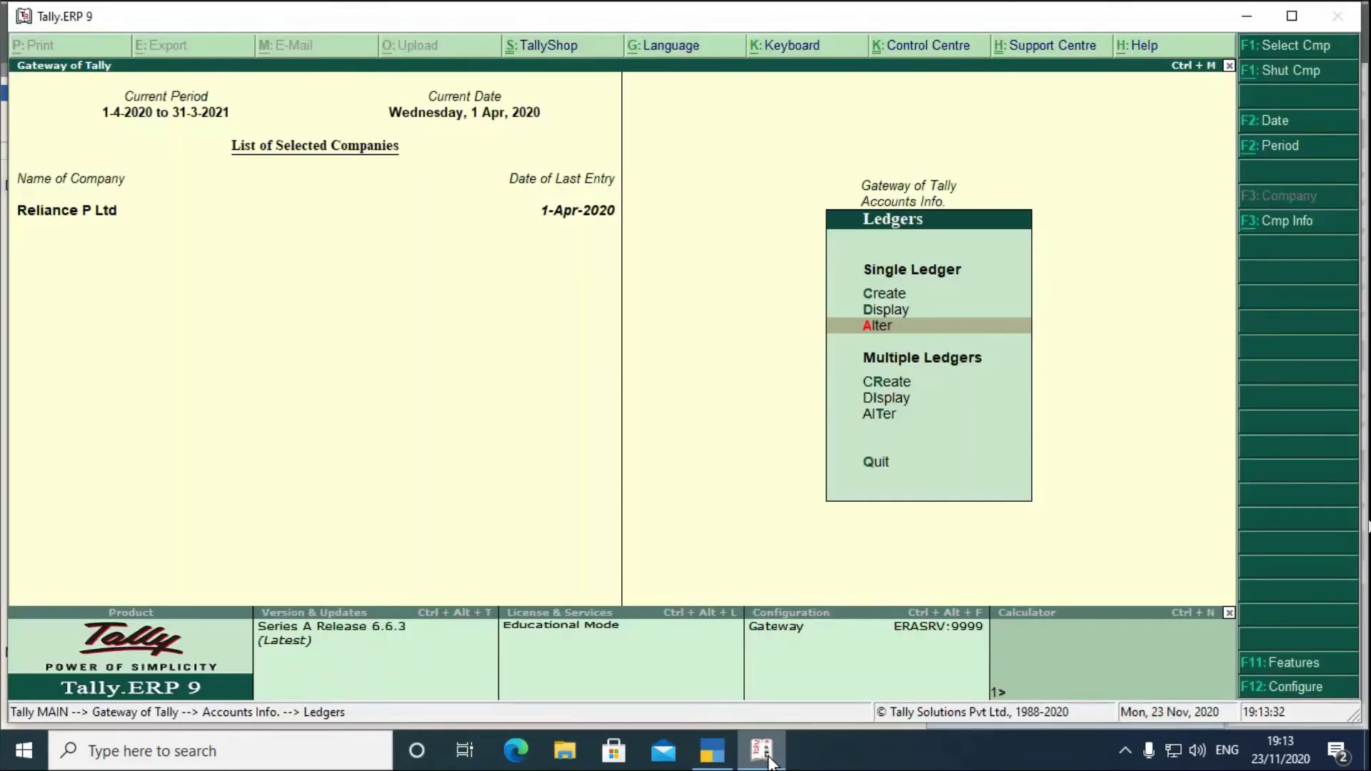
- Open Accounting Vouchers in Tally.ERP 9 and switch to Payment voucher No. 1 dated 1-Apr-2020
{"action": "key", "text": "Escape"}
{"action": "key", "text": "Escape"}
{"action": "key", "text": "Down"}
{"action": "key", "text": "Down"}
{"action": "key", "text": "Down"}
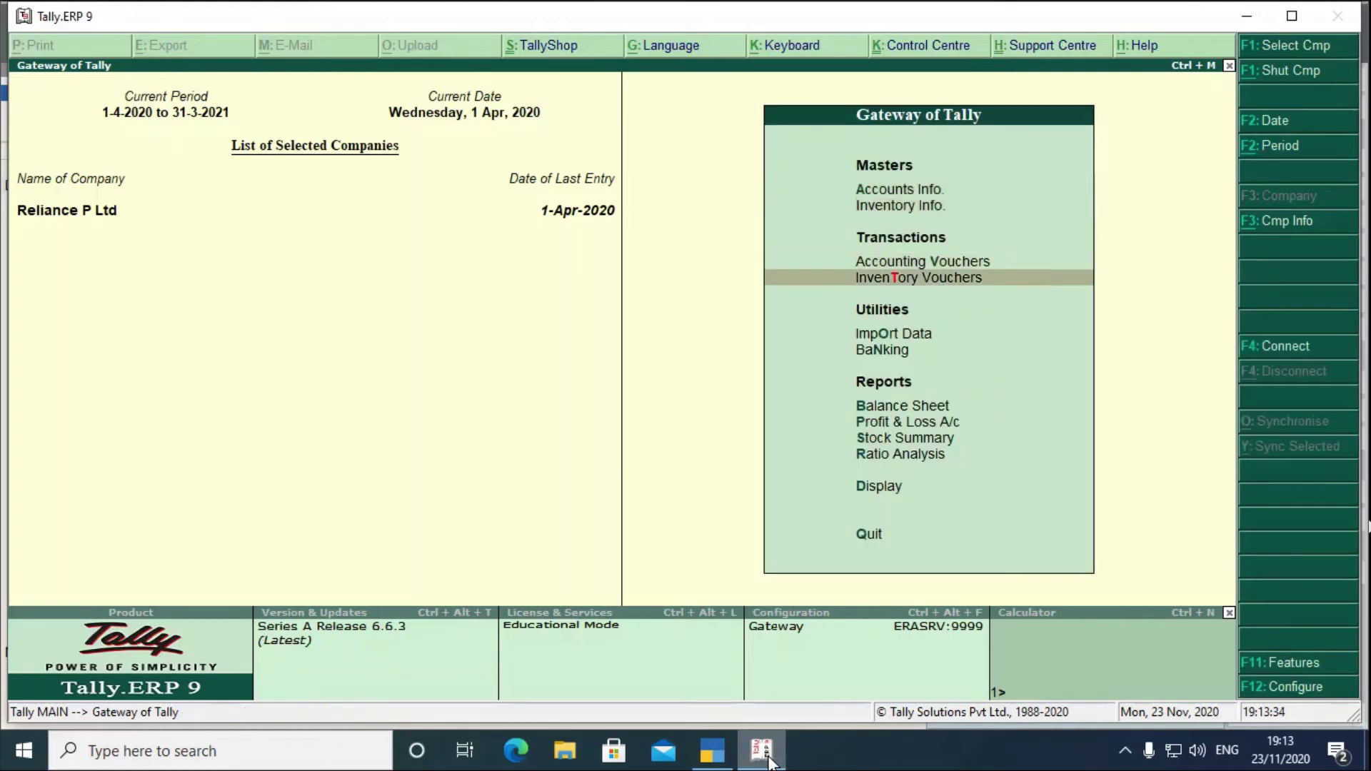
{"action": "key", "text": "Up"}
{"action": "key", "text": "Return"}
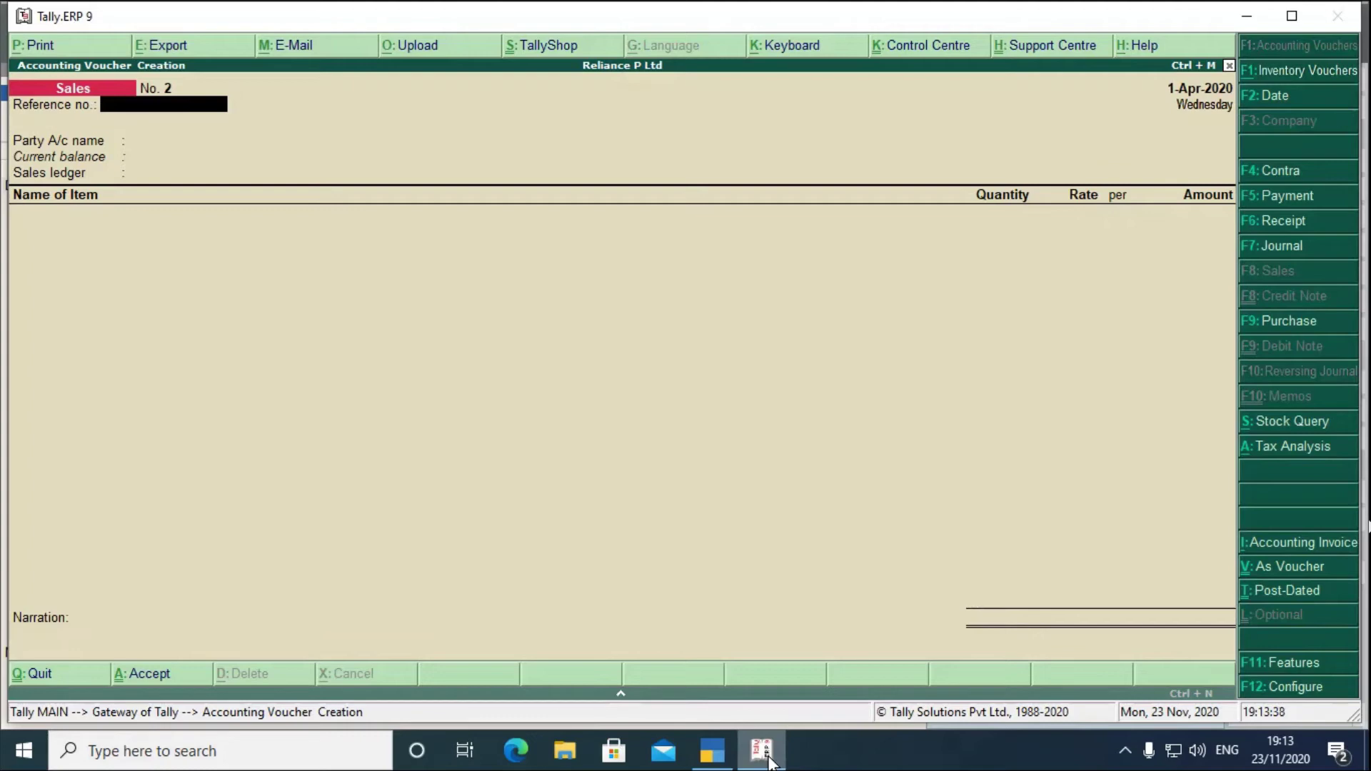
{"action": "key", "text": "F5"}
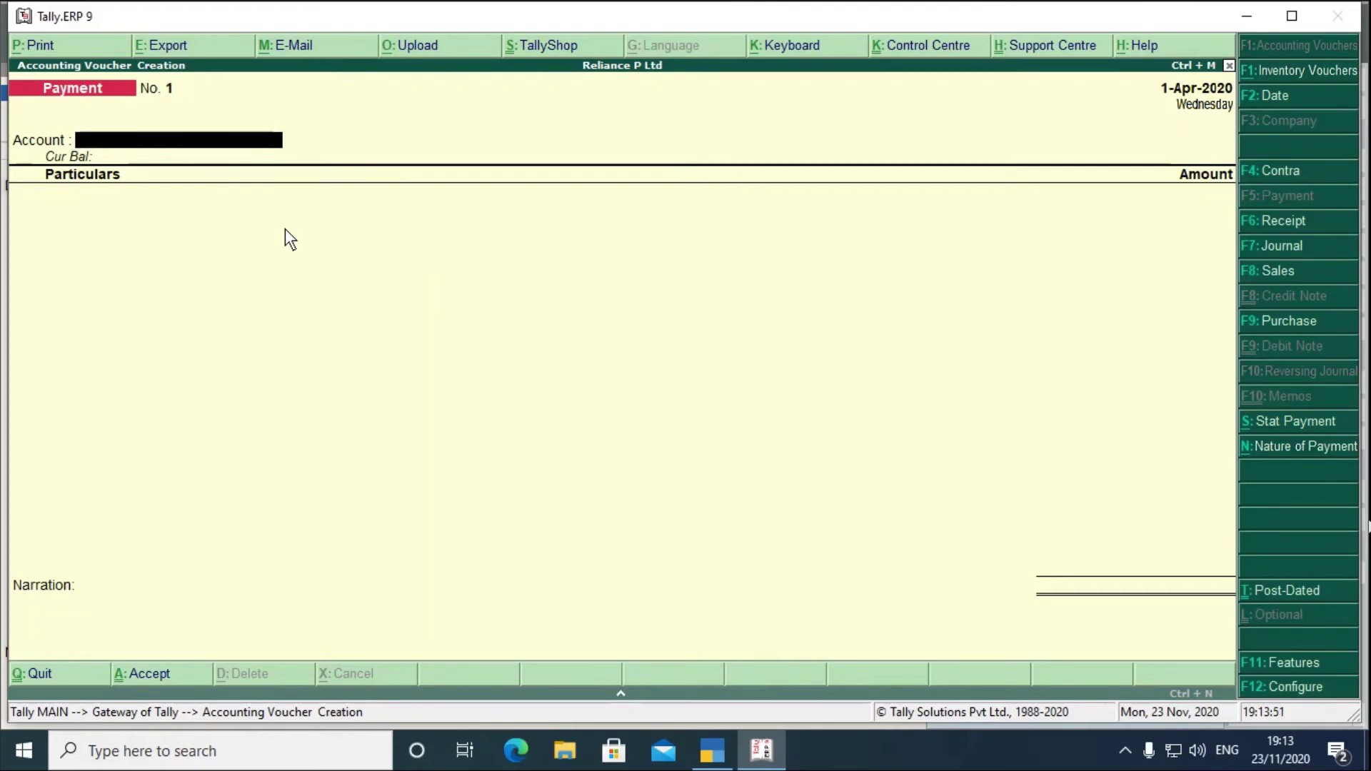
- Configure Tally.ERP 9's Payment voucher with single entry off and Cr/Dr instead of To/By, then switch to TallyPrime
{"action": "key", "text": "F12"}
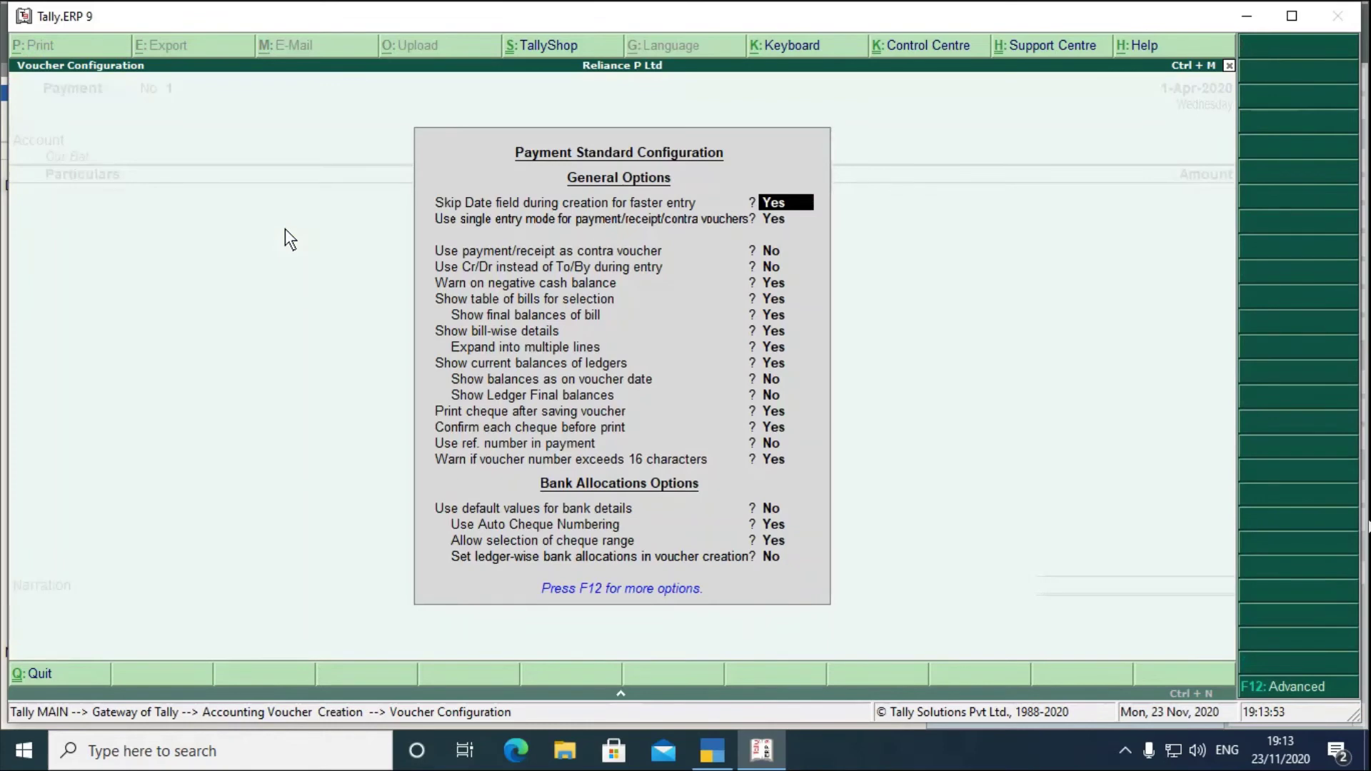
{"action": "key", "text": "Return"}
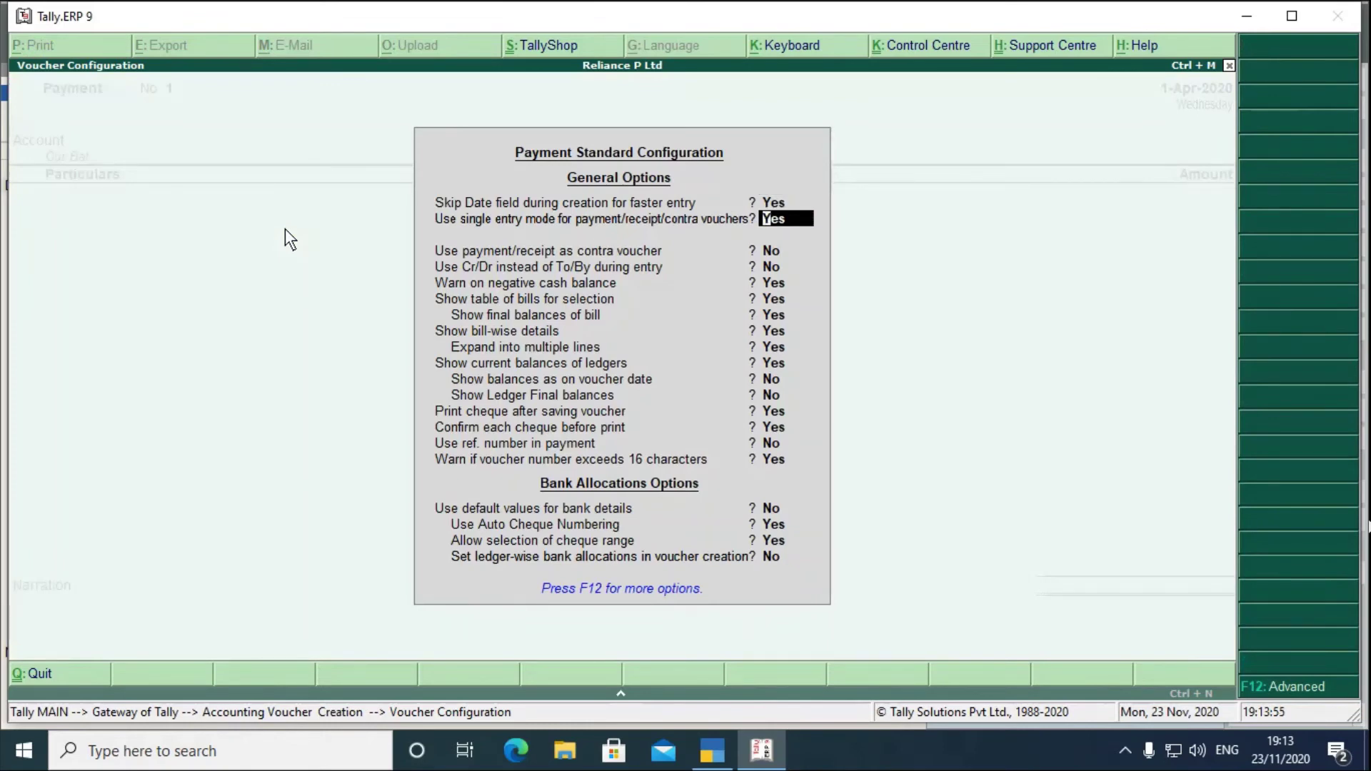
{"action": "type", "text": "n"}
{"action": "key", "text": "Return"}
{"action": "key", "text": "Return"}
{"action": "key", "text": "Return"}
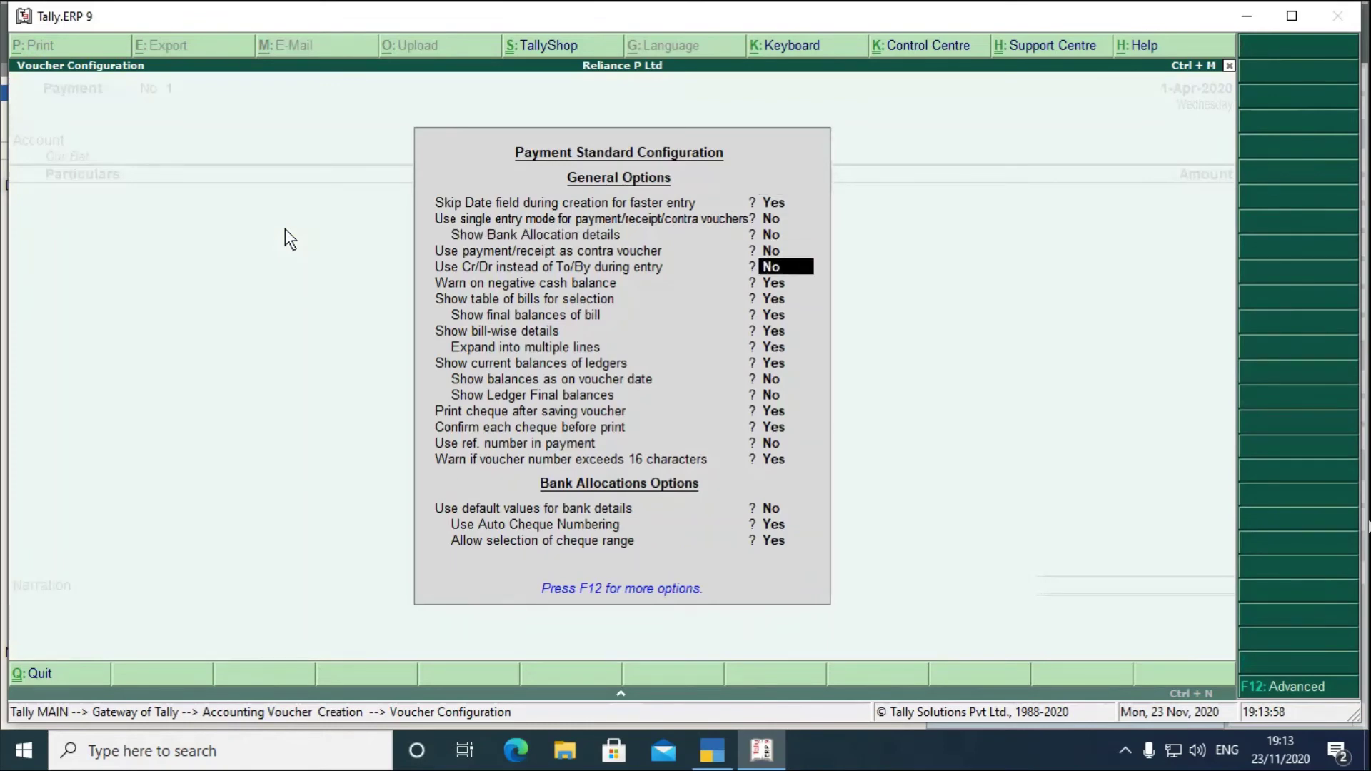
{"action": "type", "text": "y"}
{"action": "key", "text": "Return"}
{"action": "key", "text": "ctrl+a"}
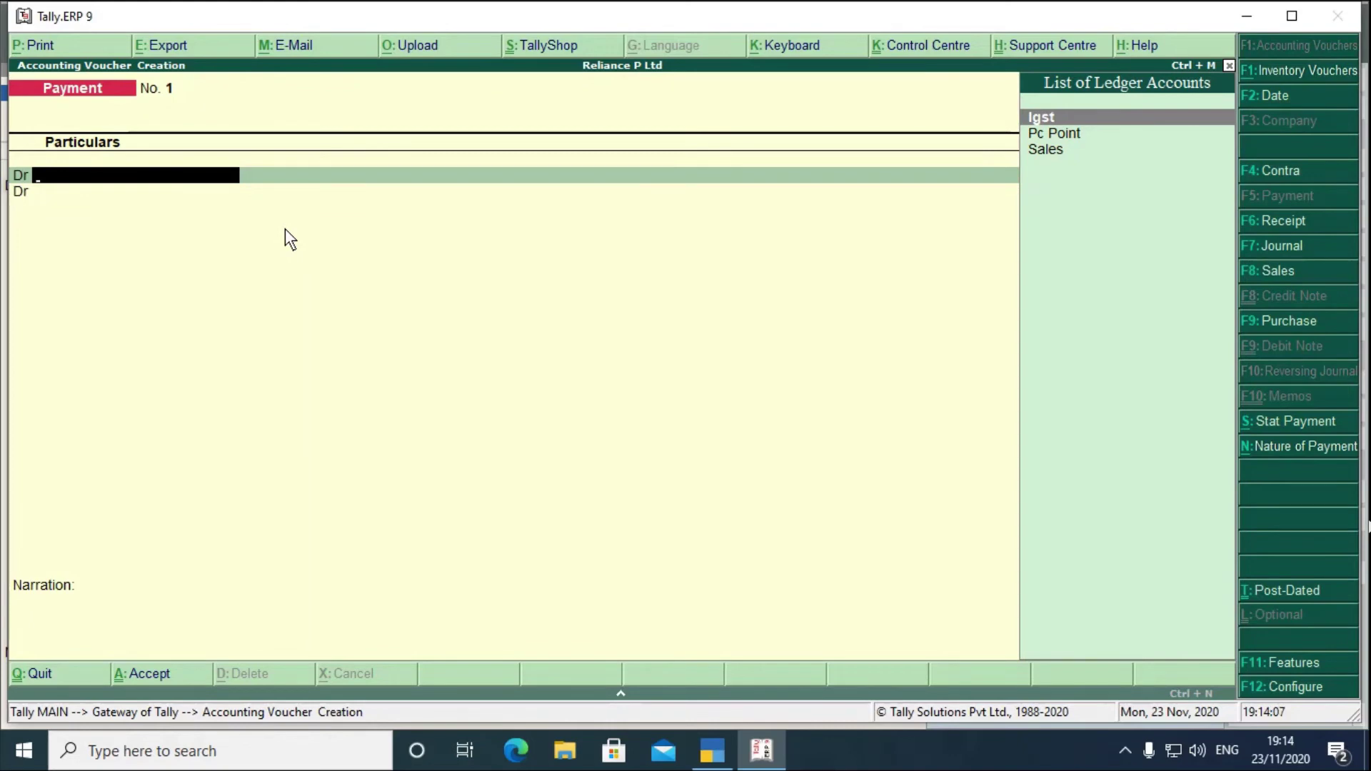
{"action": "left_click", "coordinate": [707, 755]}
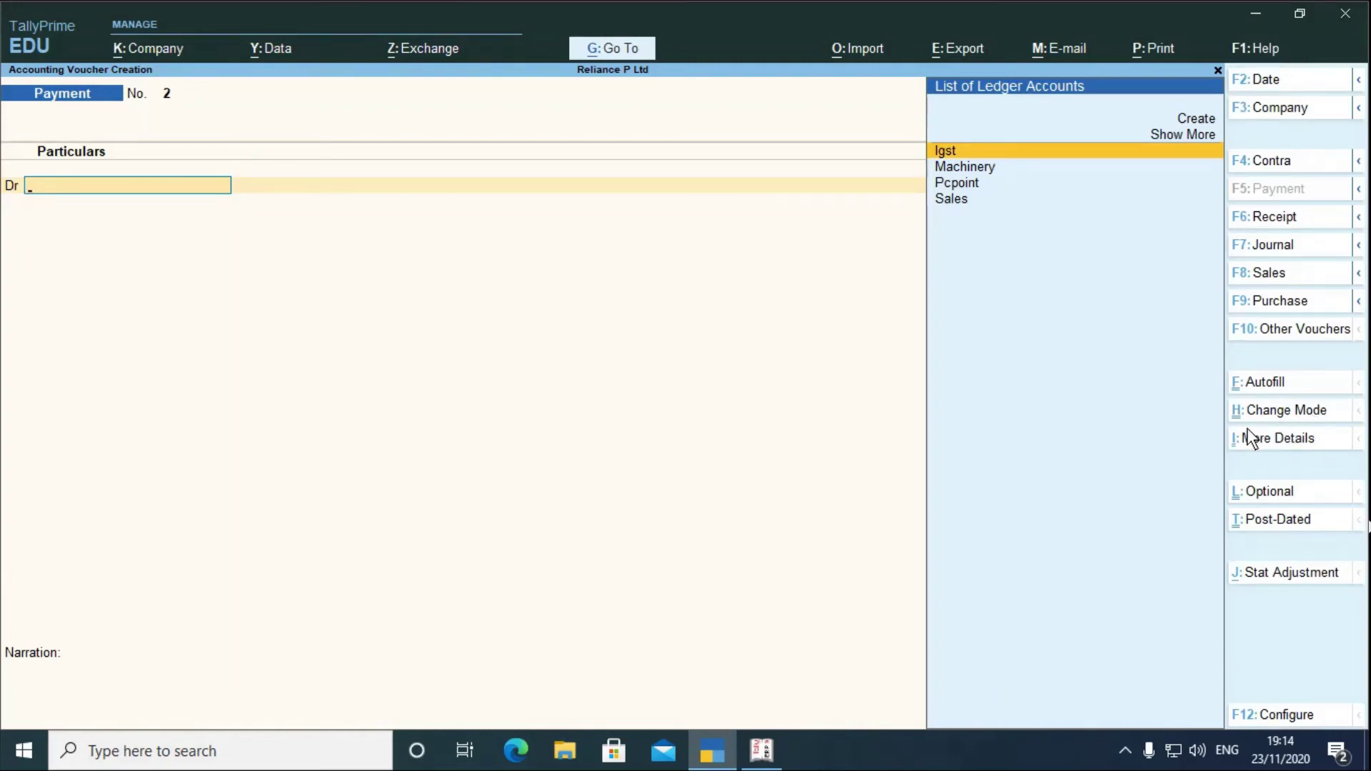
- Toggle the Payment voucher to Single Entry, back to Double Entry, then close it to Gateway of Tally
{"action": "key", "text": "ctrl+h"}
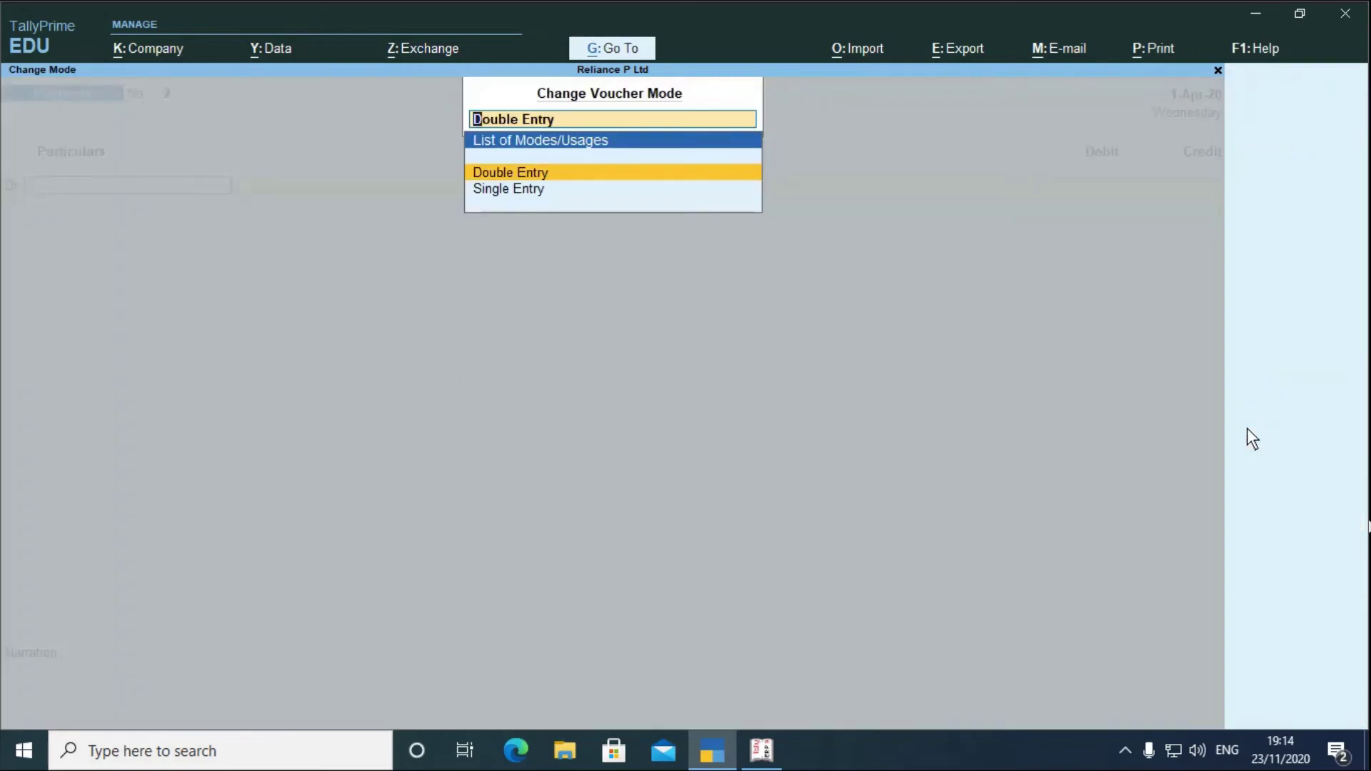
{"action": "key", "text": "Down"}
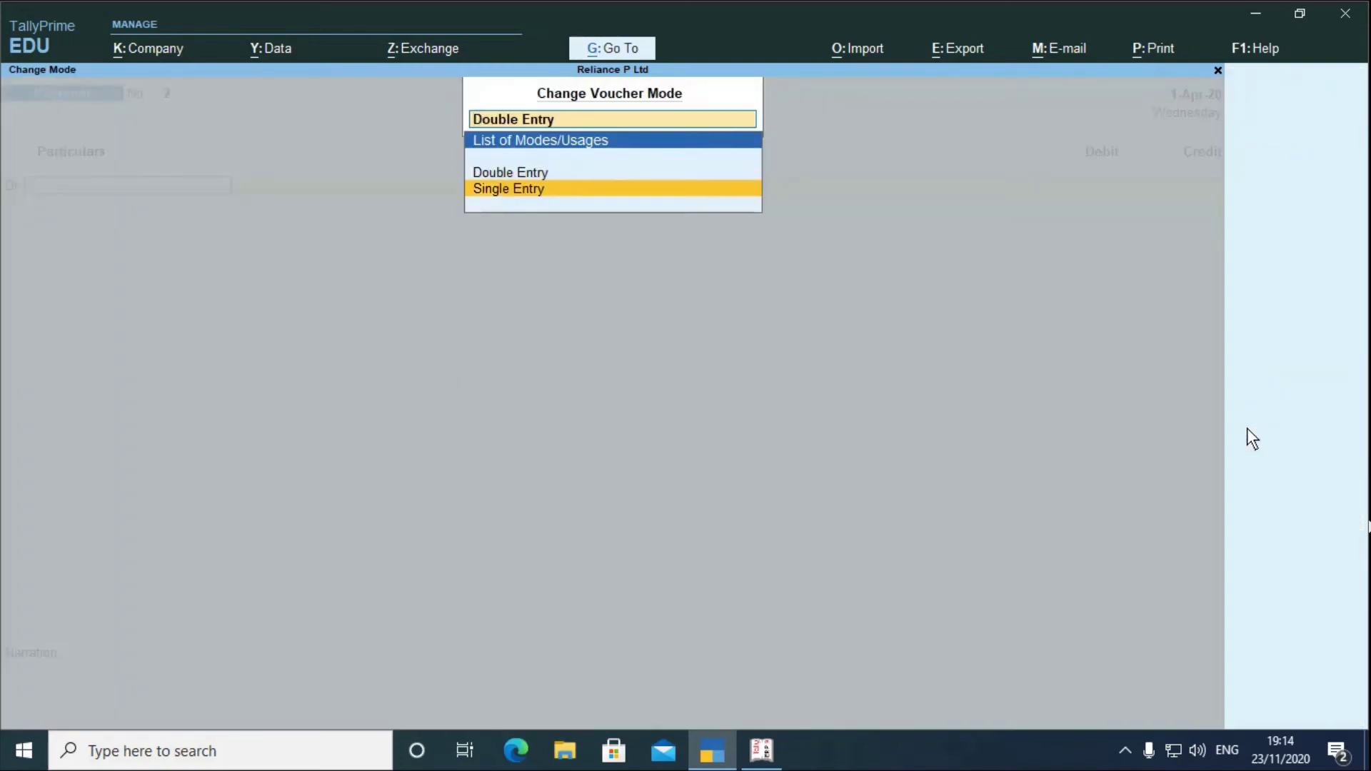
{"action": "key", "text": "Return"}
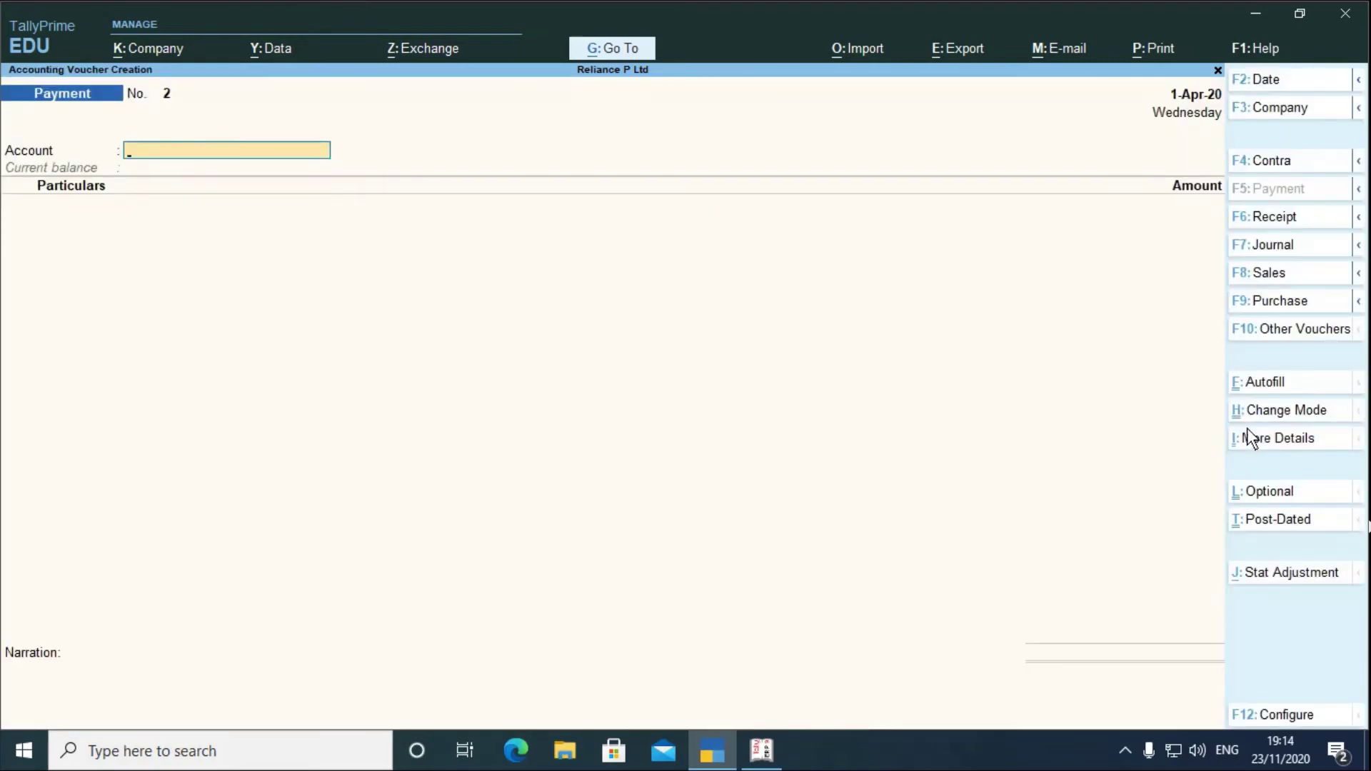
{"action": "key", "text": "ctrl+h"}
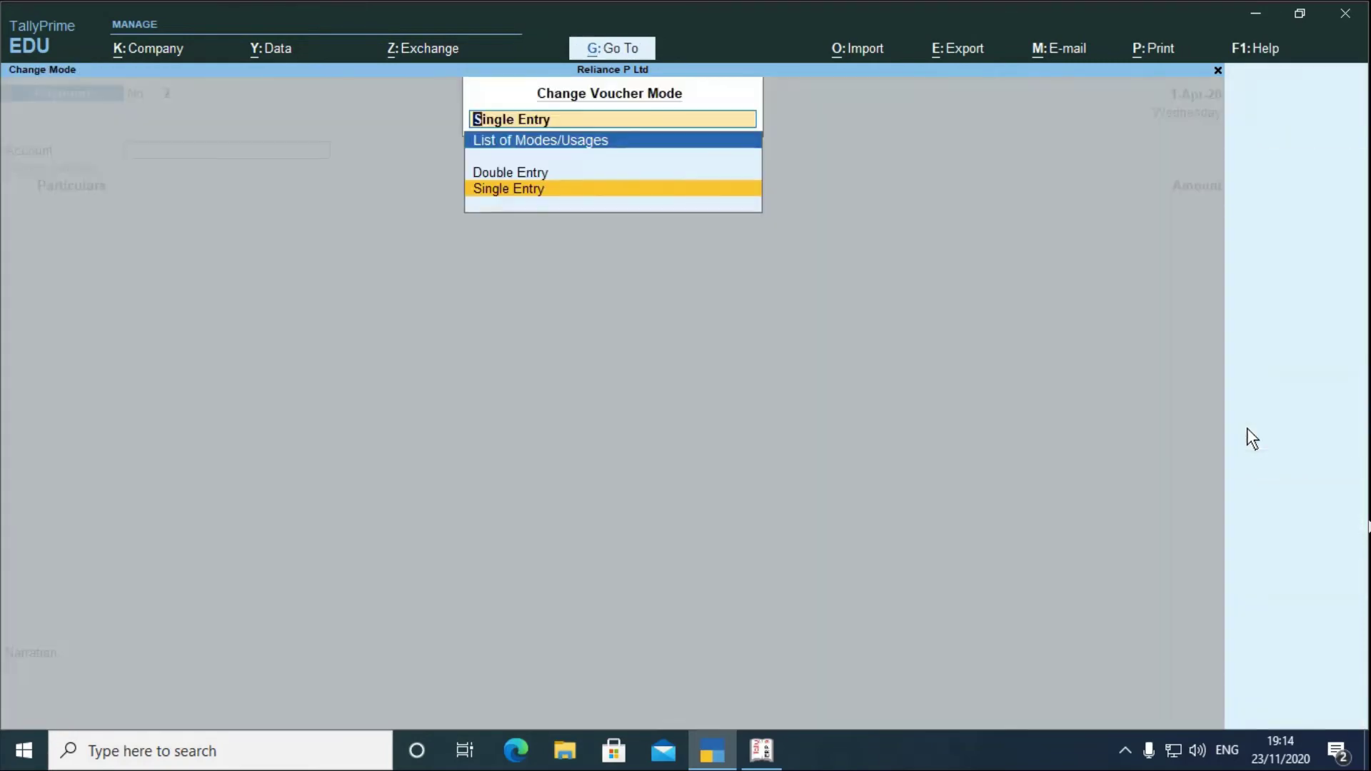
{"action": "key", "text": "Up"}
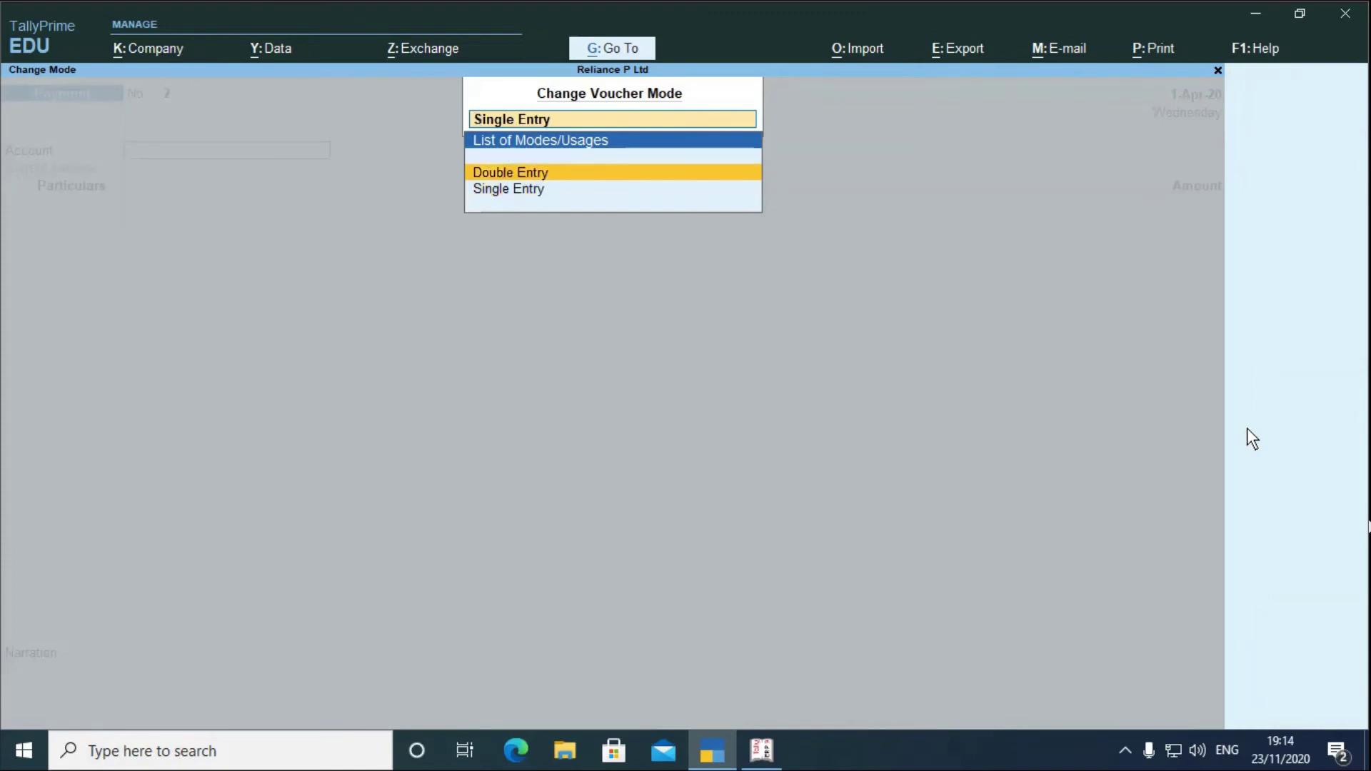
{"action": "key", "text": "Return"}
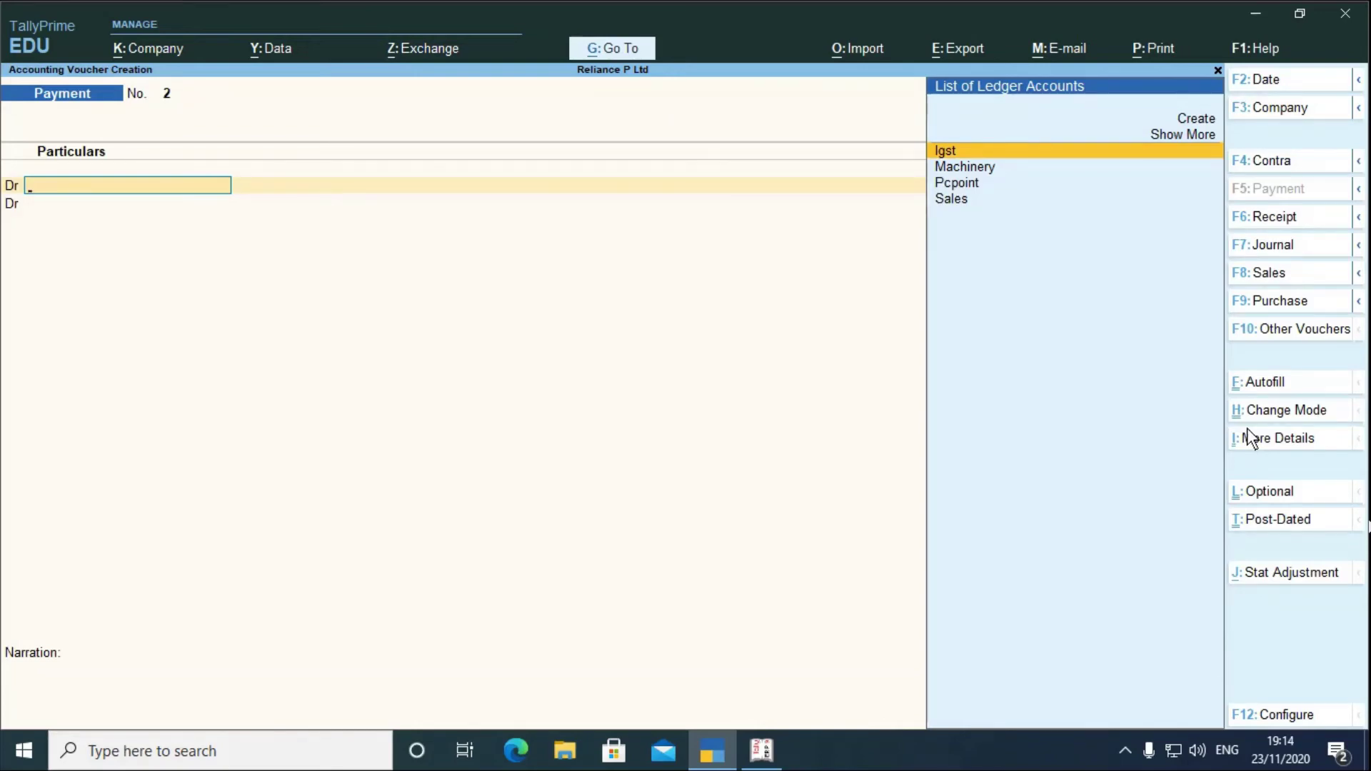
{"action": "key", "text": "Escape"}
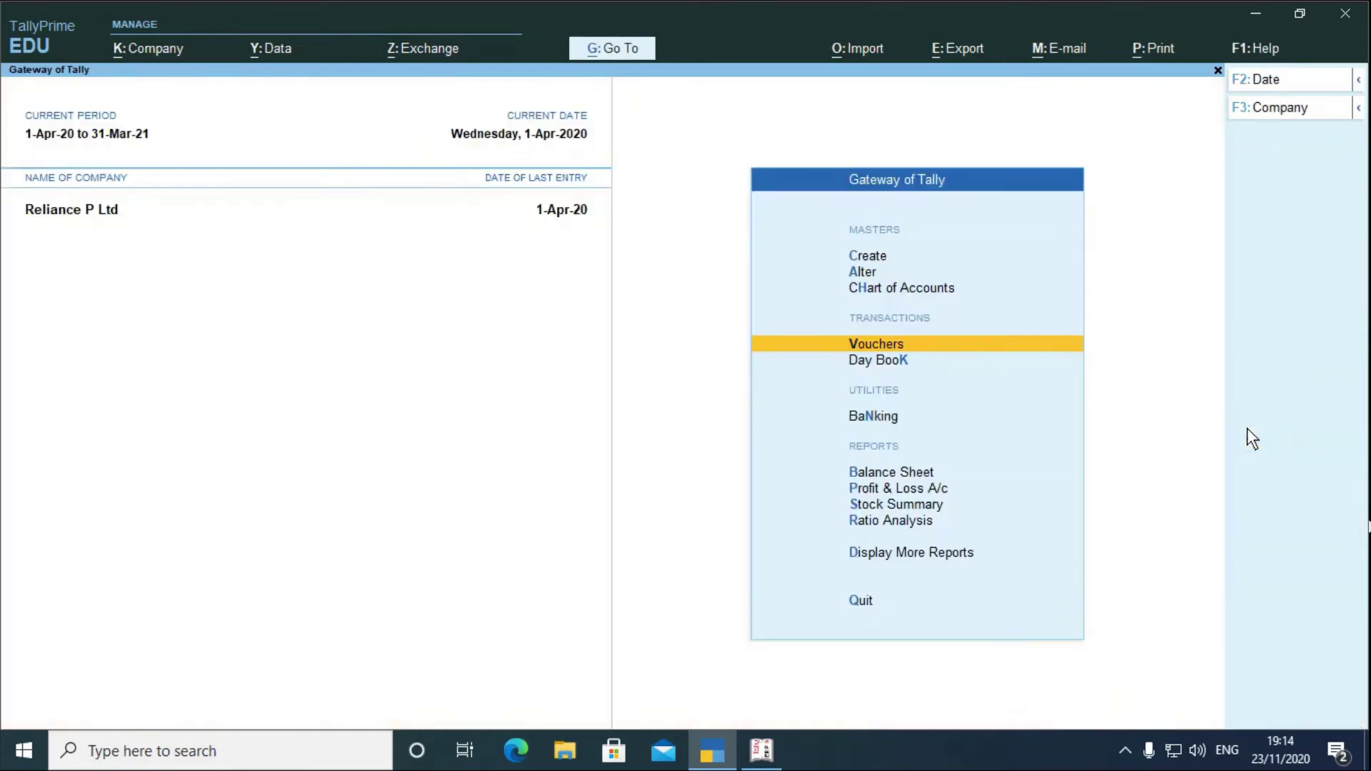
{"action": "key", "text": "Down"}
{"action": "key", "text": "Down"}
{"action": "key", "text": "Down"}
{"action": "key", "text": "Down"}
{"action": "key", "text": "Down"}
{"action": "key", "text": "Down"}
{"action": "key", "text": "Down"}
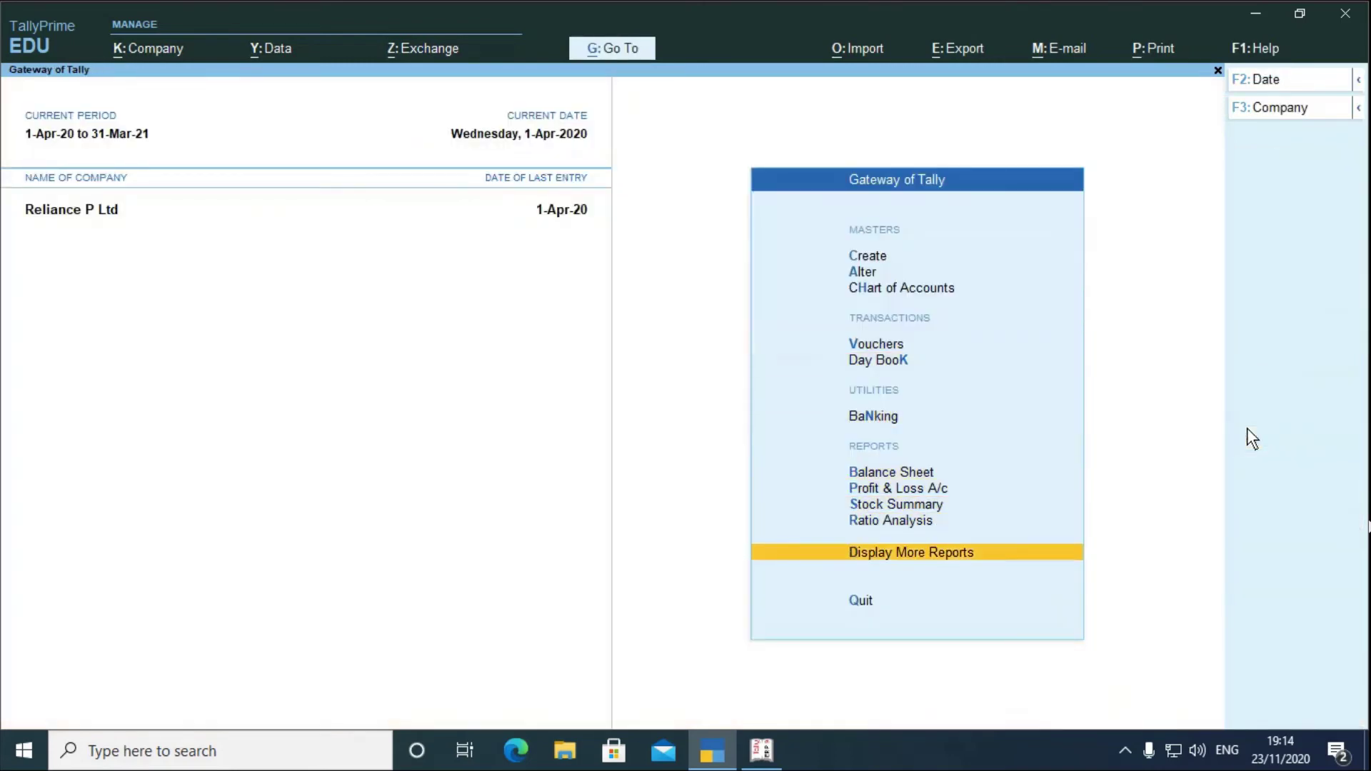
{"action": "key", "text": "Return"}
{"action": "key", "text": "Down"}
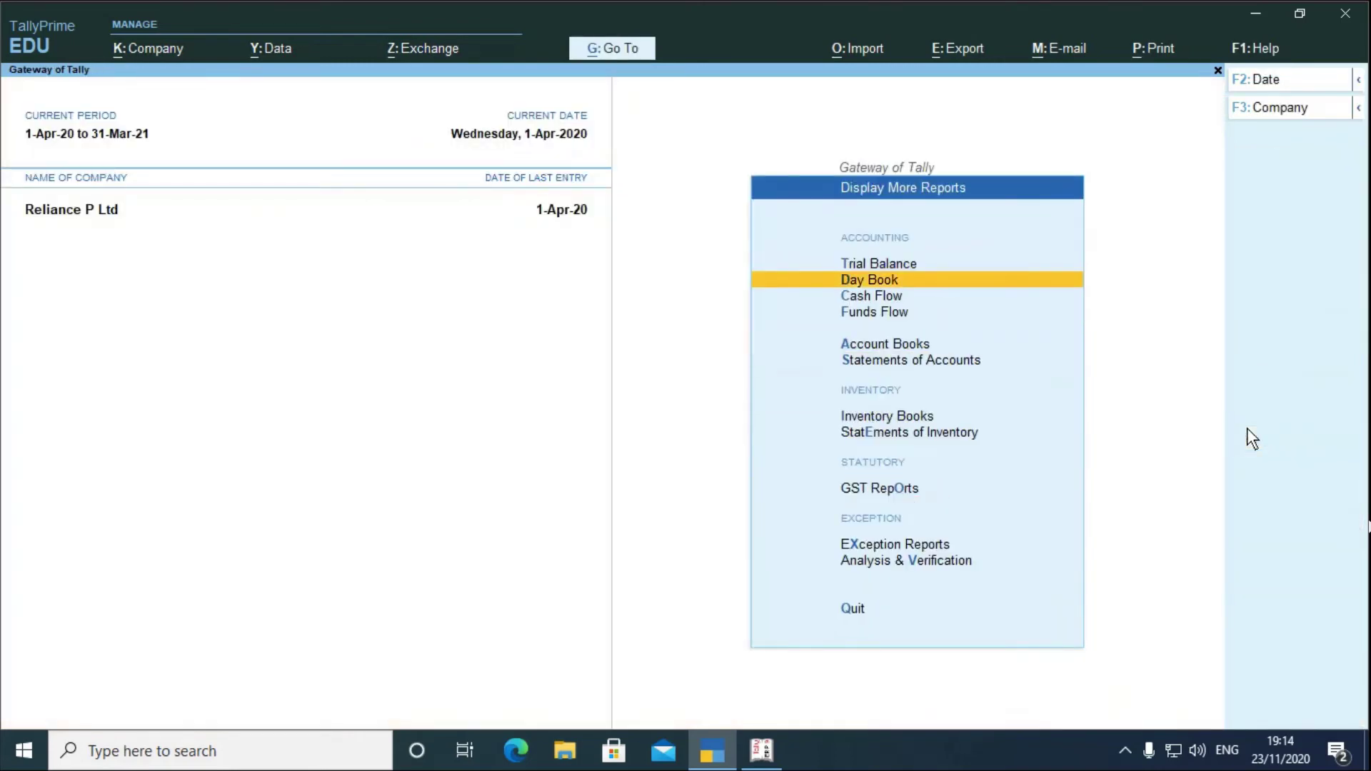
{"action": "key", "text": "Return"}
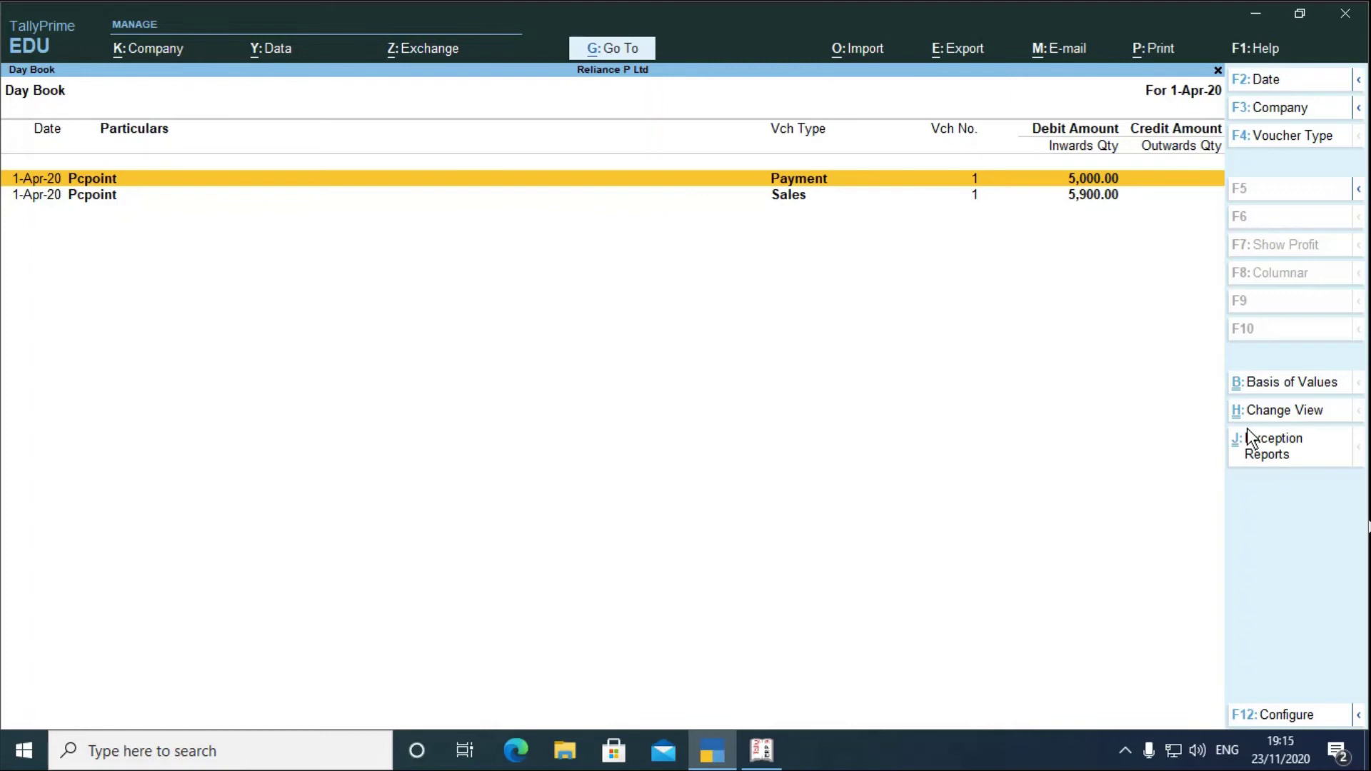
{"action": "key", "text": "Escape"}
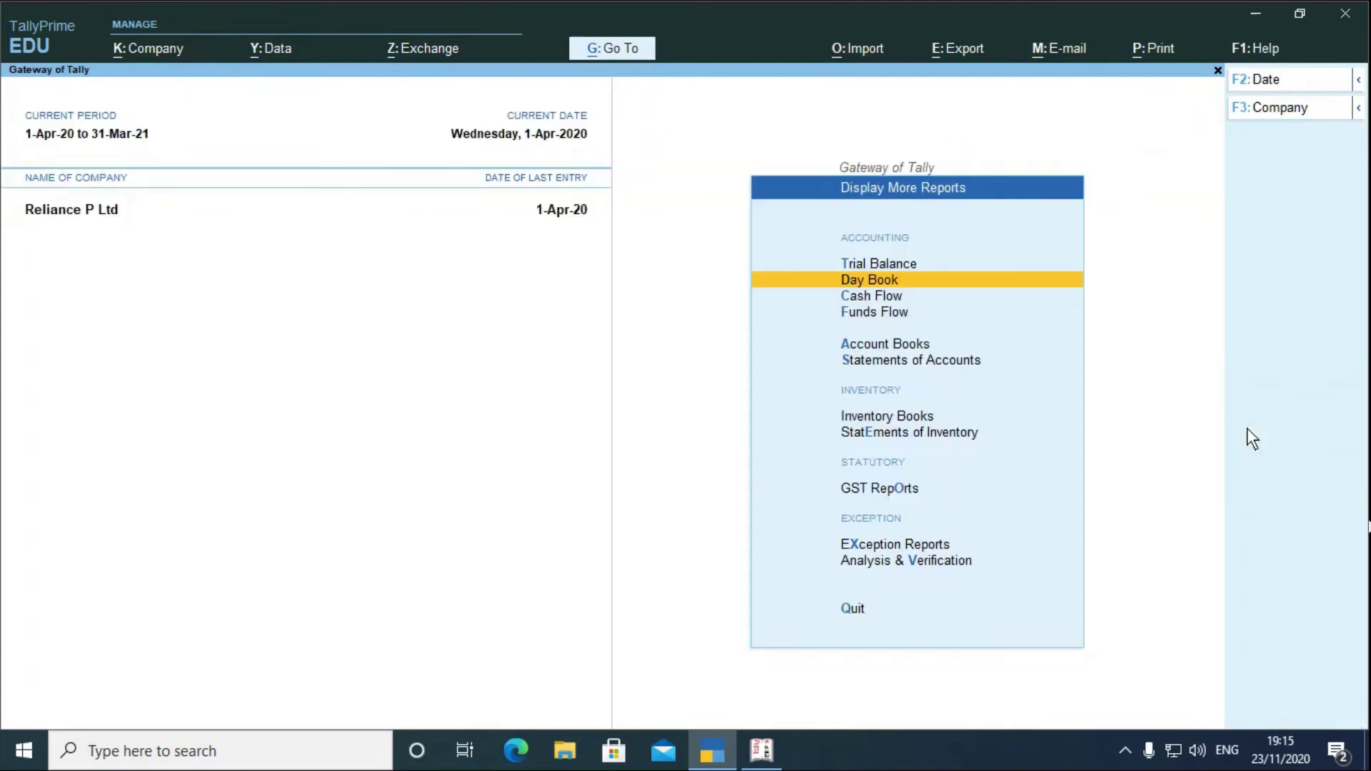
{"action": "key", "text": "Escape"}
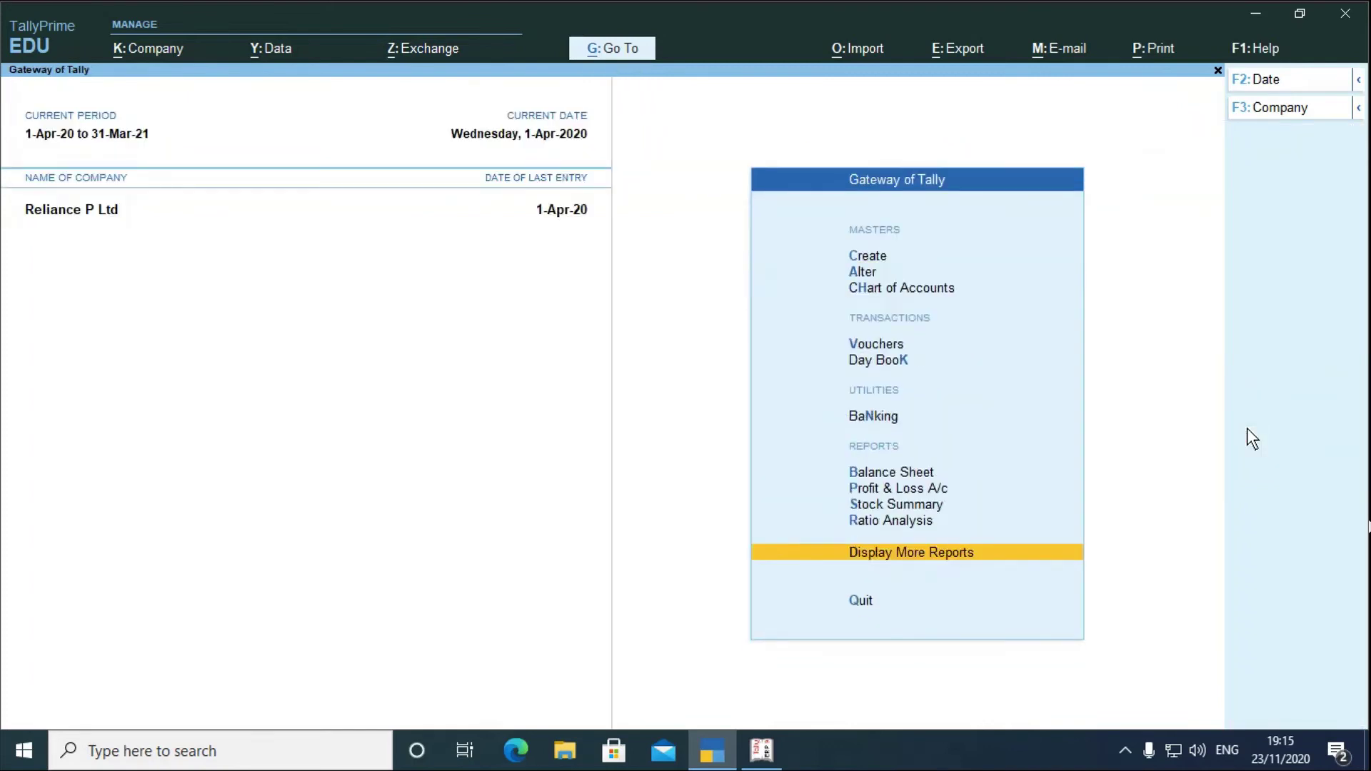
{"action": "key", "text": "Up"}
{"action": "key", "text": "Up"}
{"action": "key", "text": "Up"}
{"action": "key", "text": "Up"}
{"action": "key", "text": "Up"}
{"action": "key", "text": "Up"}
{"action": "key", "text": "Up"}
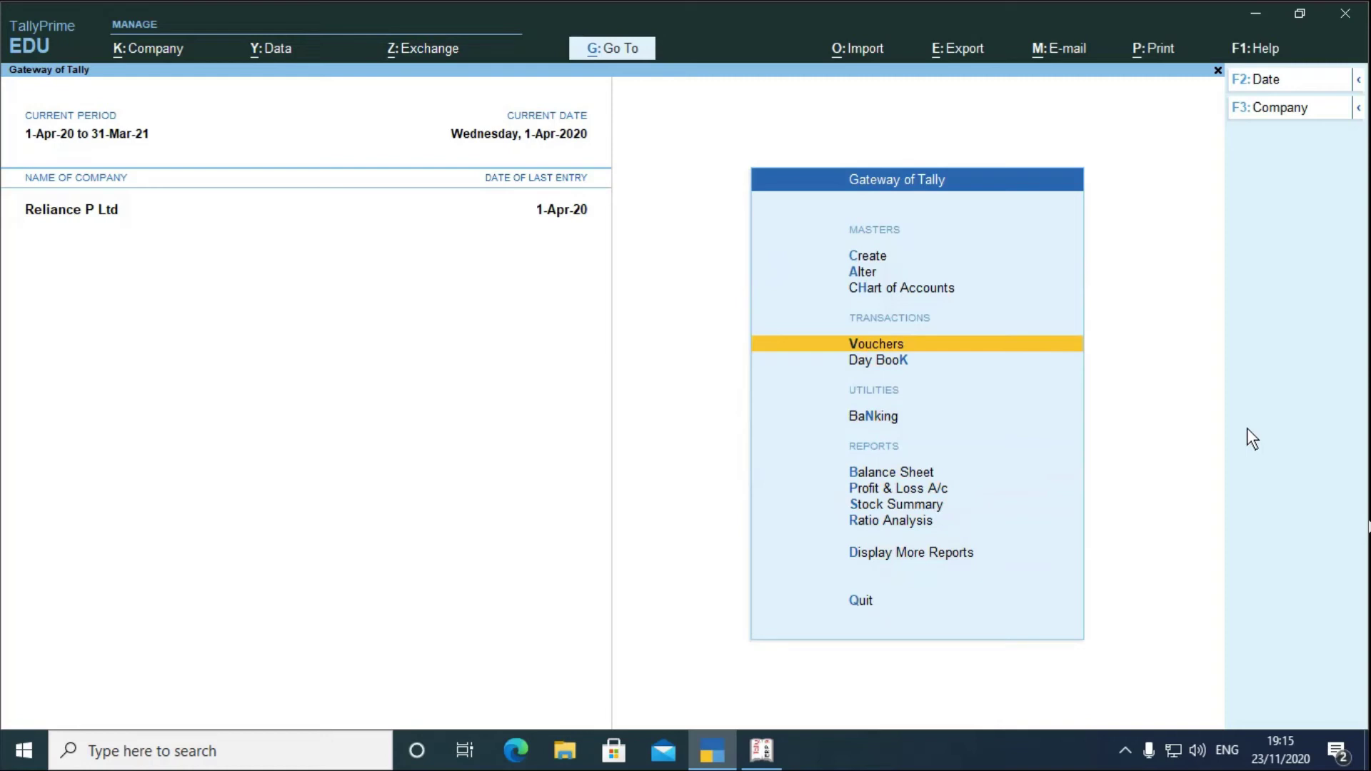
{"action": "key", "text": "Down"}
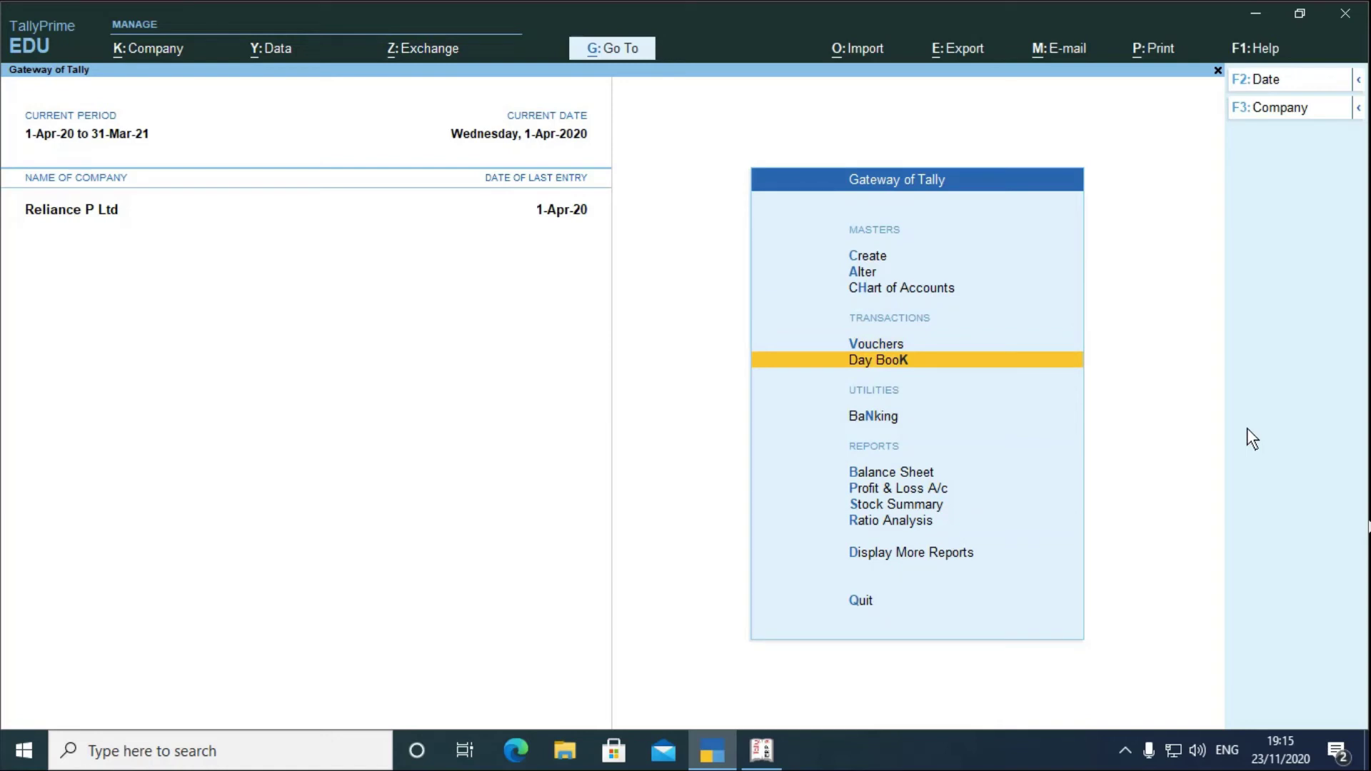
{"action": "key", "text": "Return"}
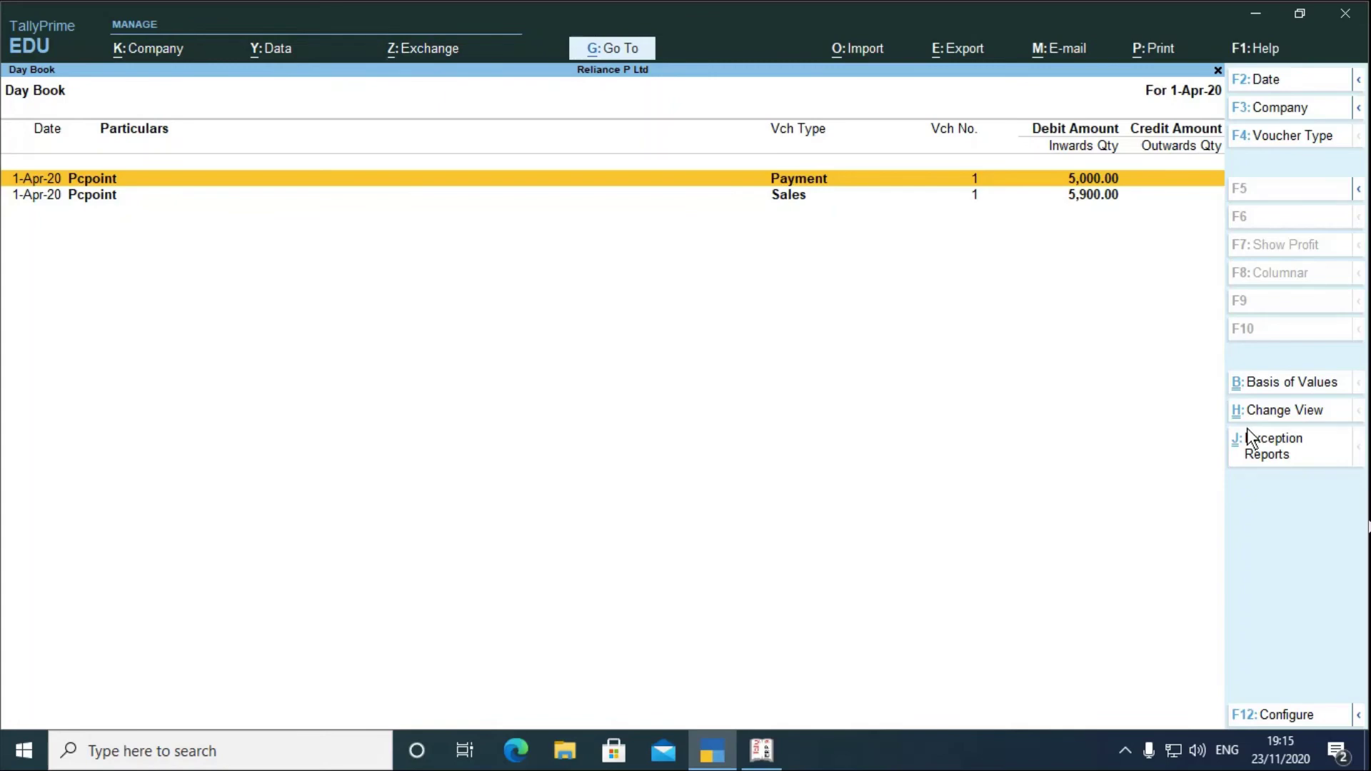
{"action": "key", "text": "Escape"}
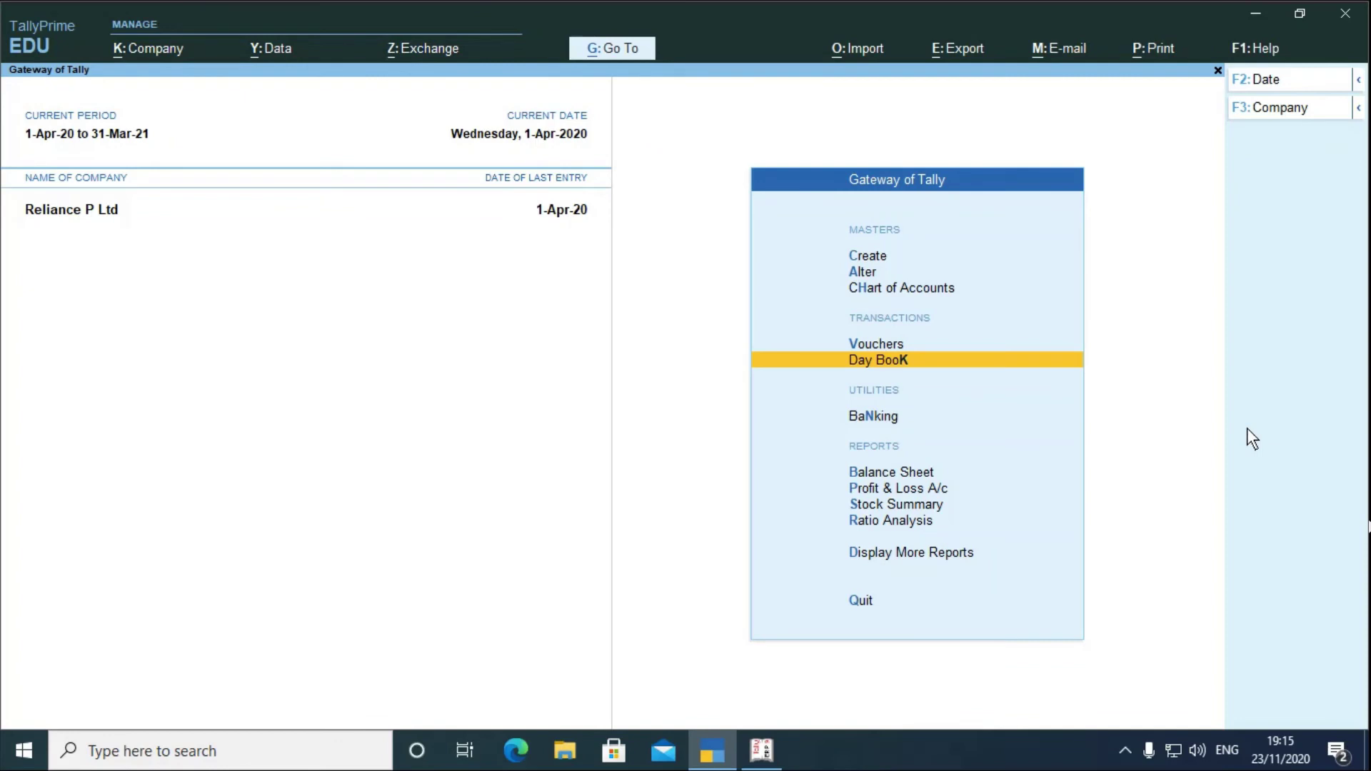
- Open the GSTR-1 return from Display More Reports > GST Reports
{"action": "key", "text": "Down"}
{"action": "key", "text": "Down"}
{"action": "key", "text": "Down"}
{"action": "key", "text": "Down"}
{"action": "key", "text": "Down"}
{"action": "key", "text": "Down"}
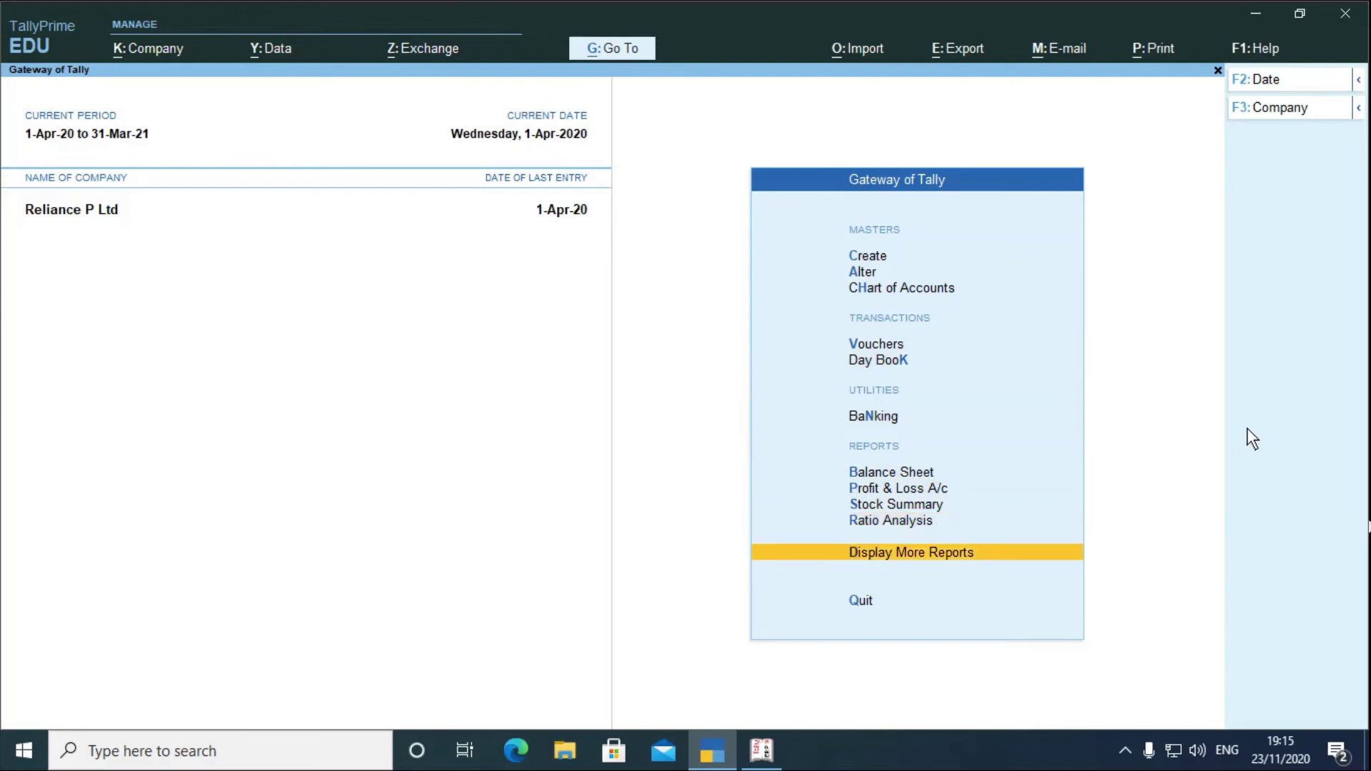
{"action": "key", "text": "Return"}
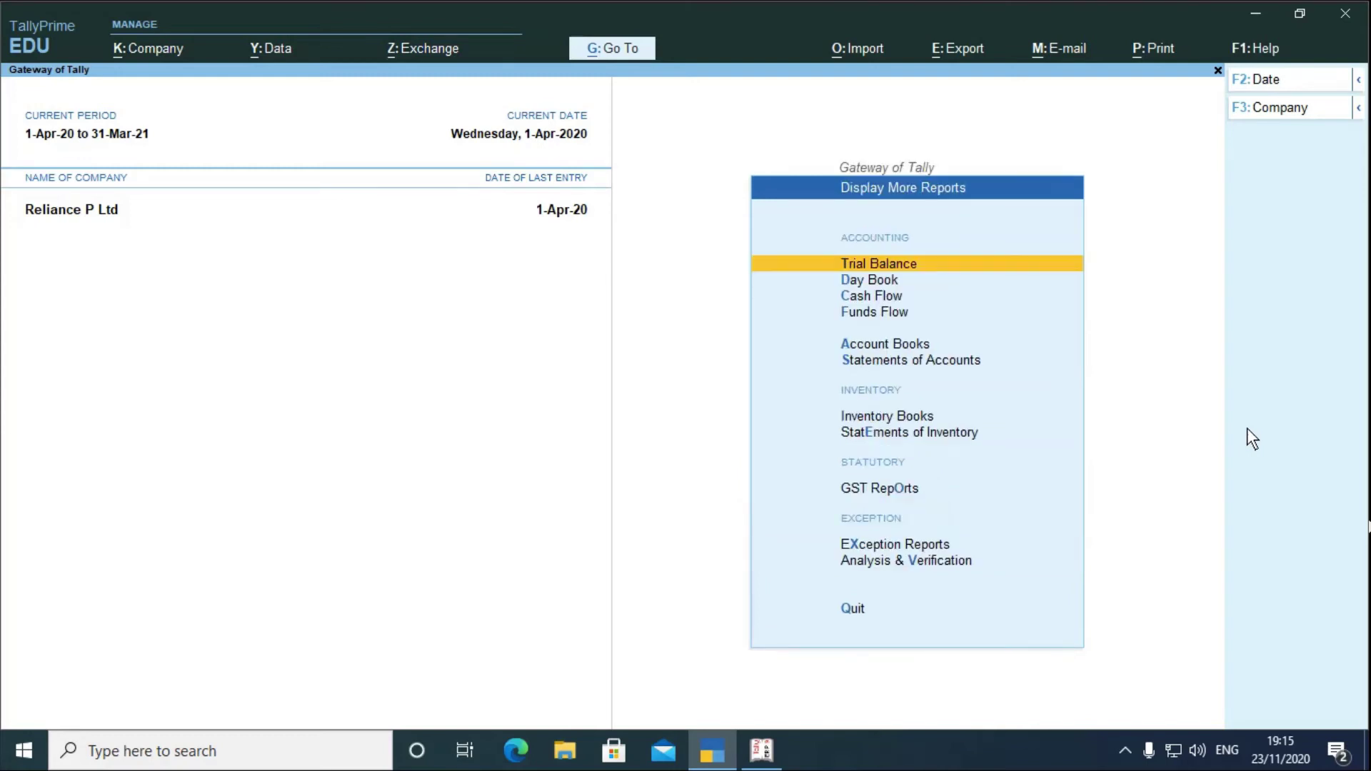
{"action": "key", "text": "Down"}
{"action": "key", "text": "Down"}
{"action": "key", "text": "Down"}
{"action": "key", "text": "Down"}
{"action": "key", "text": "Down"}
{"action": "key", "text": "Down"}
{"action": "key", "text": "Down"}
{"action": "key", "text": "Down"}
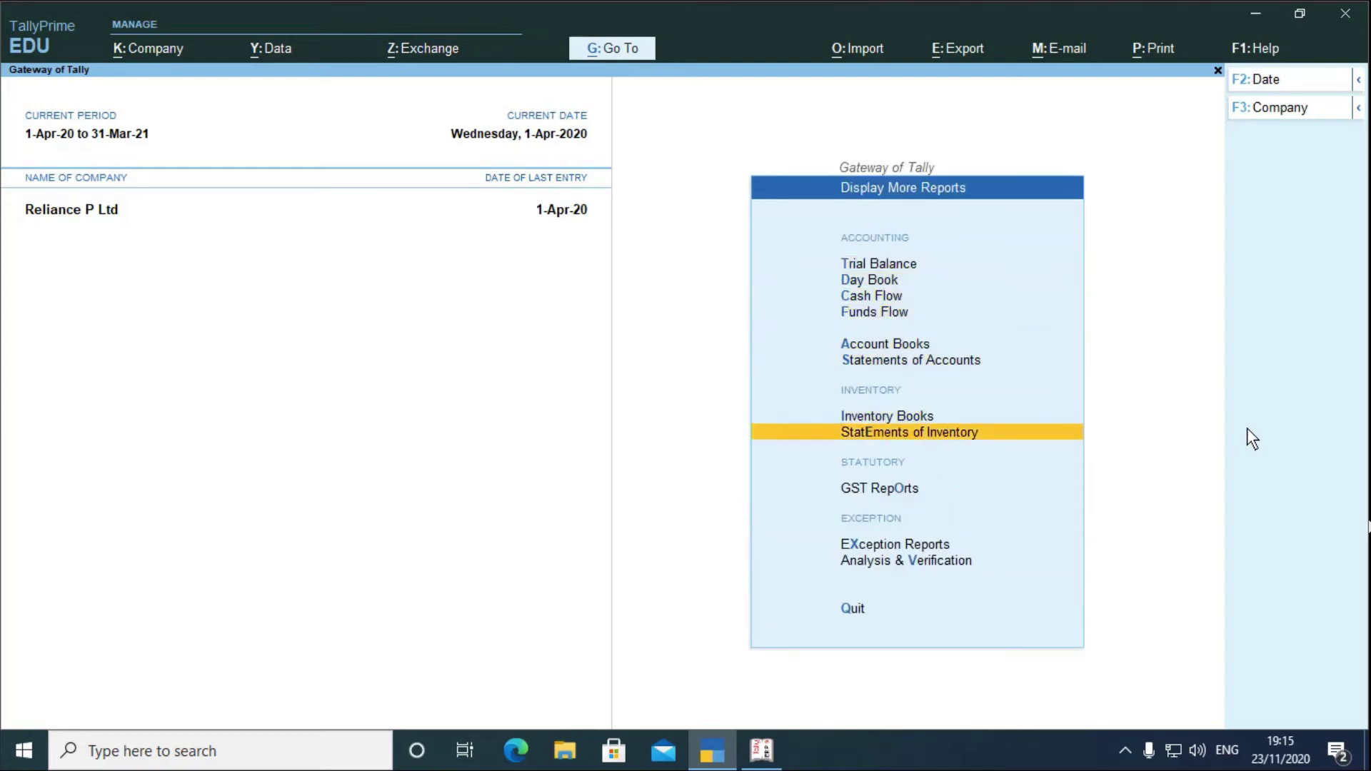
{"action": "key", "text": "Down"}
{"action": "key", "text": "Up"}
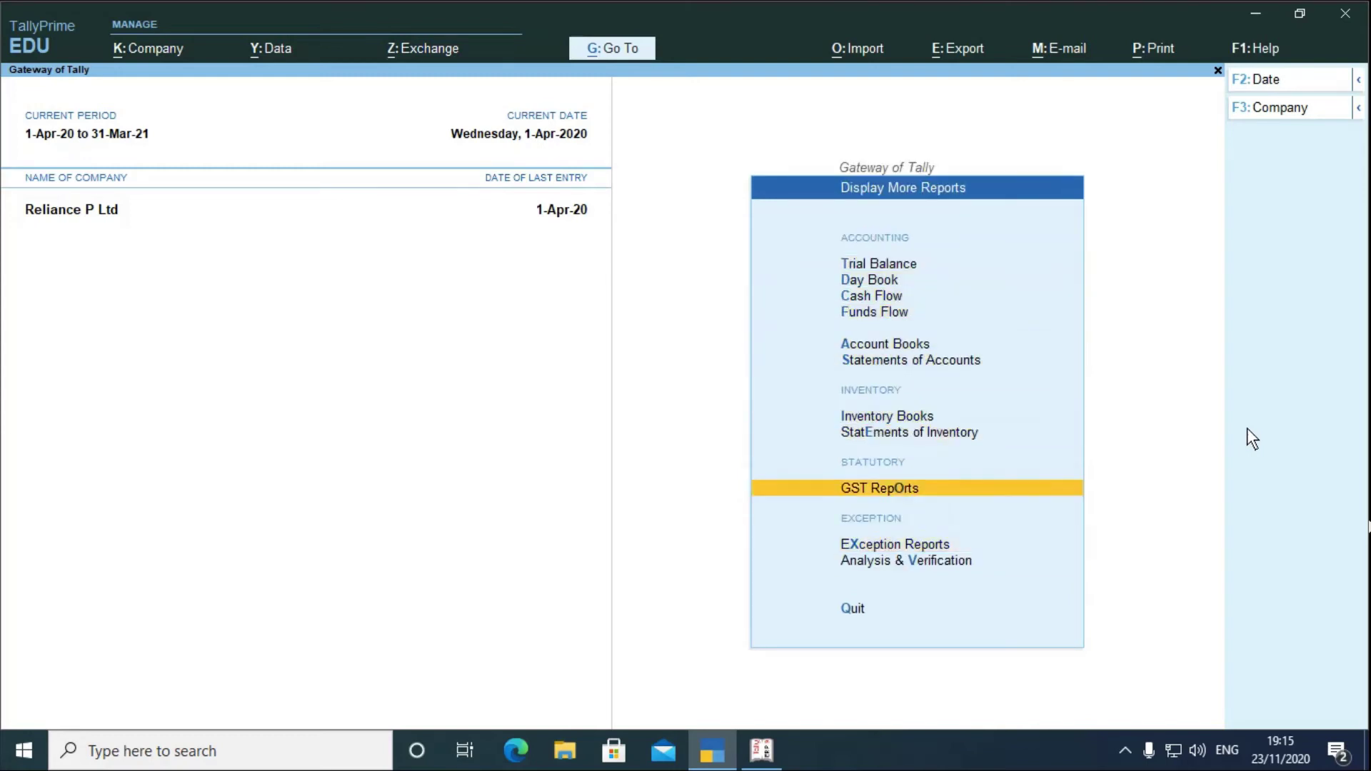
{"action": "key", "text": "Return"}
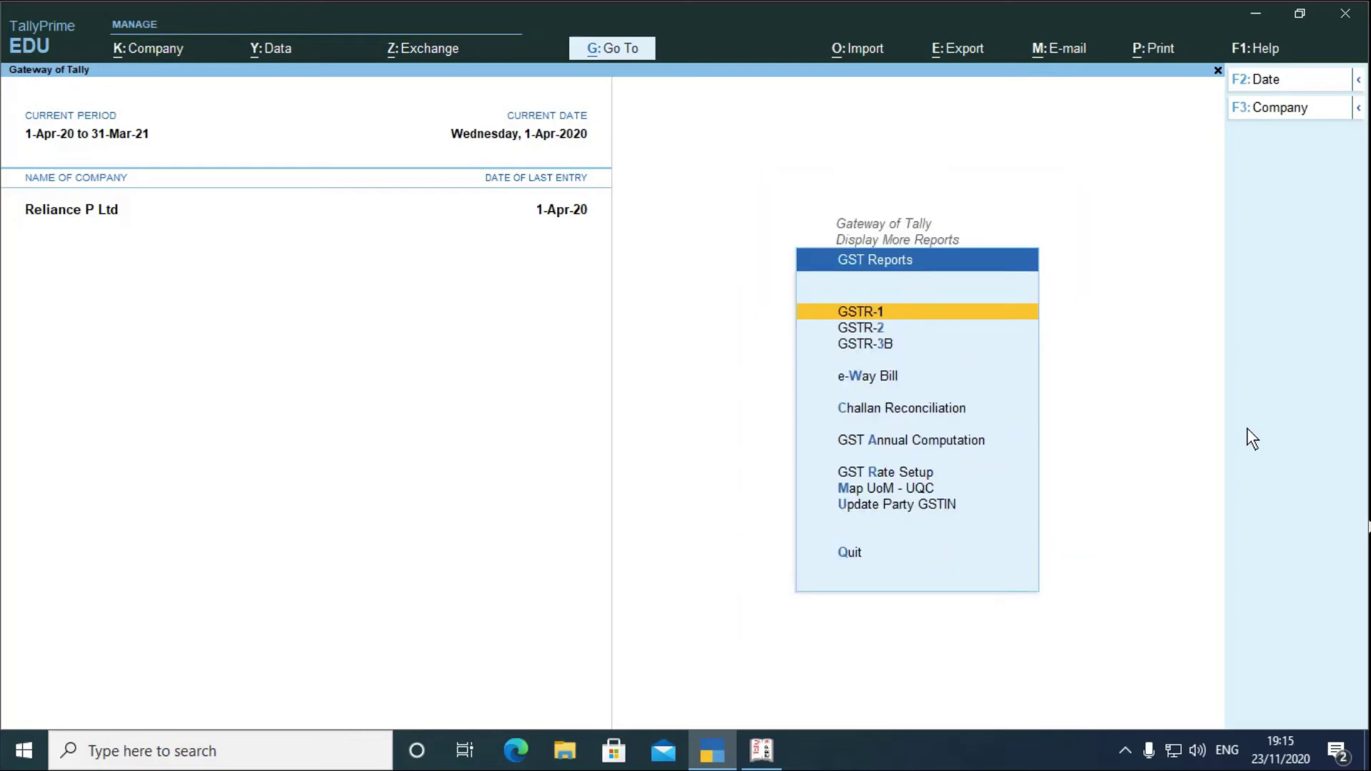
{"action": "key", "text": "Return"}
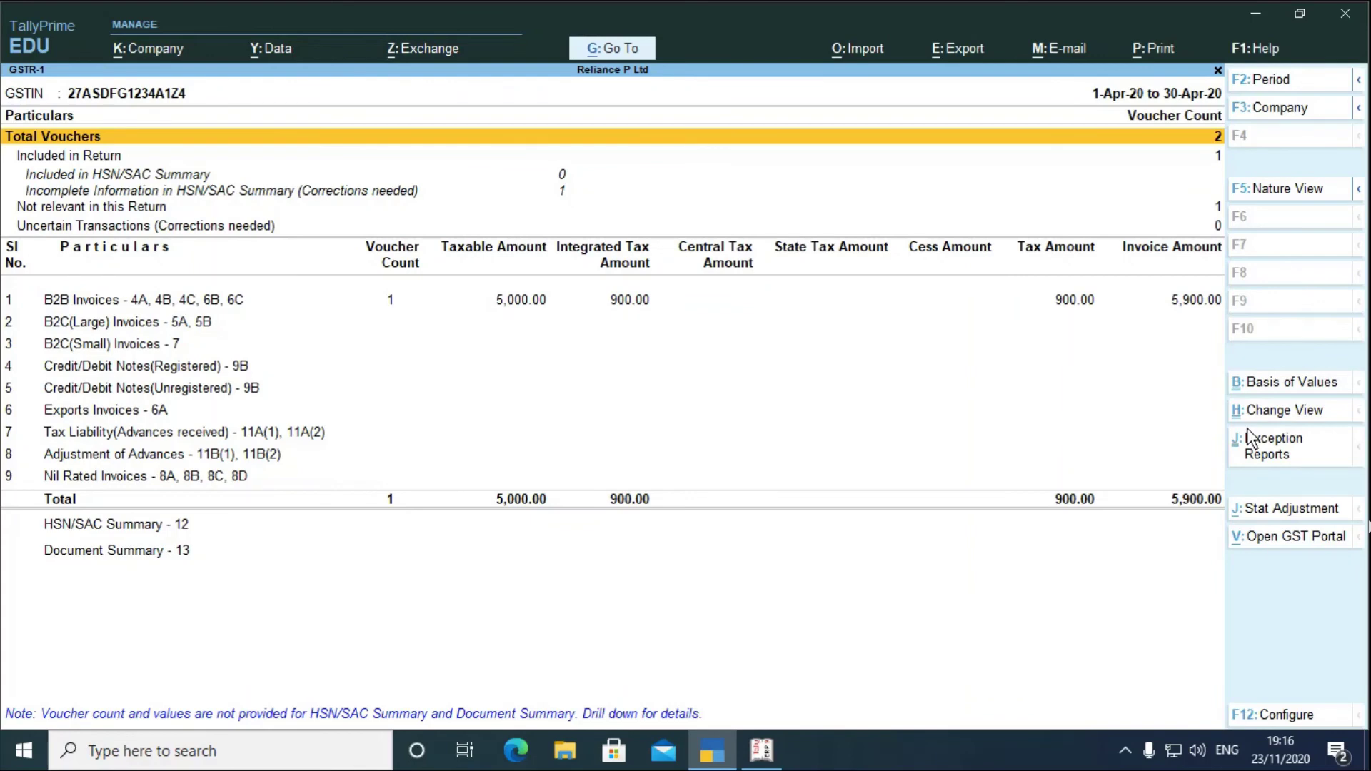
- Check the B2B Invoices row (5,000.00 taxable, 900.00 IGST), then back out of GSTR-1
{"action": "key", "text": "Down"}
{"action": "key", "text": "Down"}
{"action": "key", "text": "Down"}
{"action": "key", "text": "Down"}
{"action": "key", "text": "Down"}
{"action": "key", "text": "Down"}
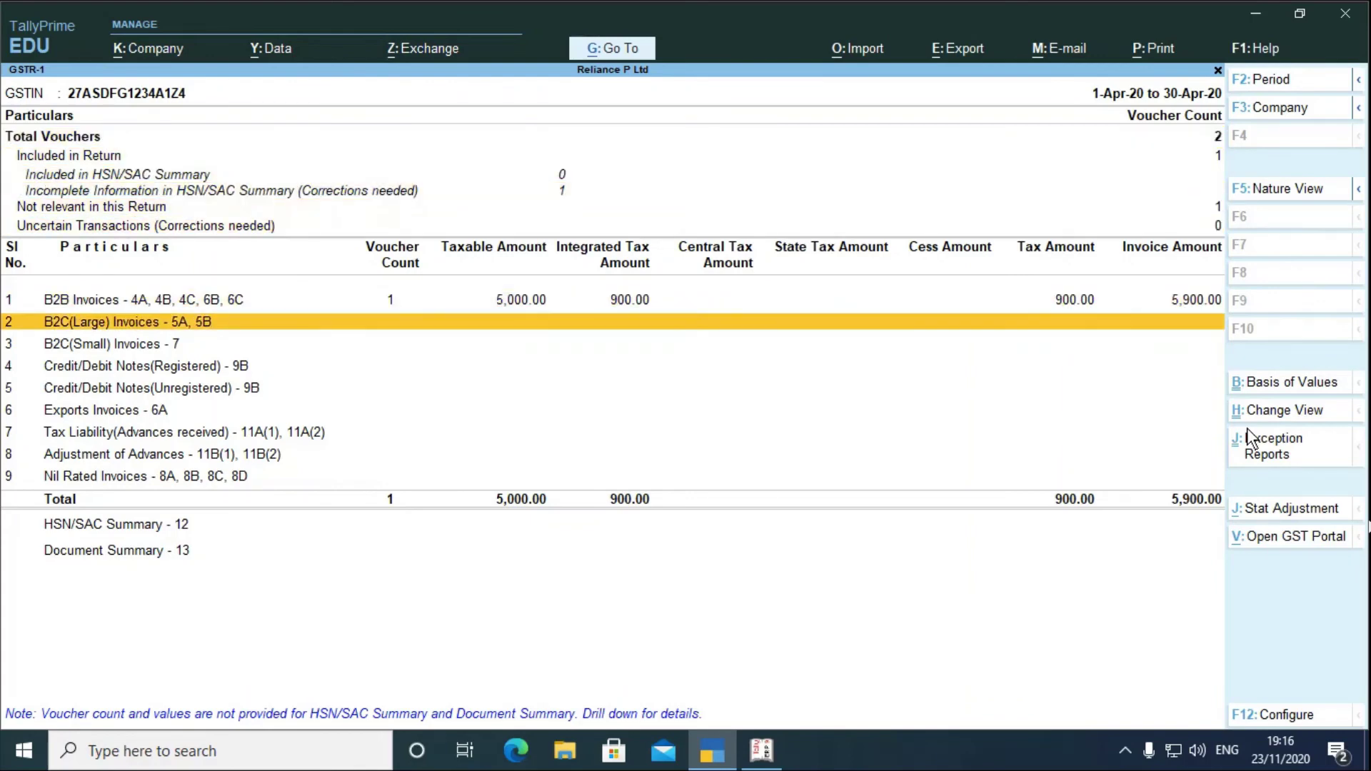
{"action": "key", "text": "Up"}
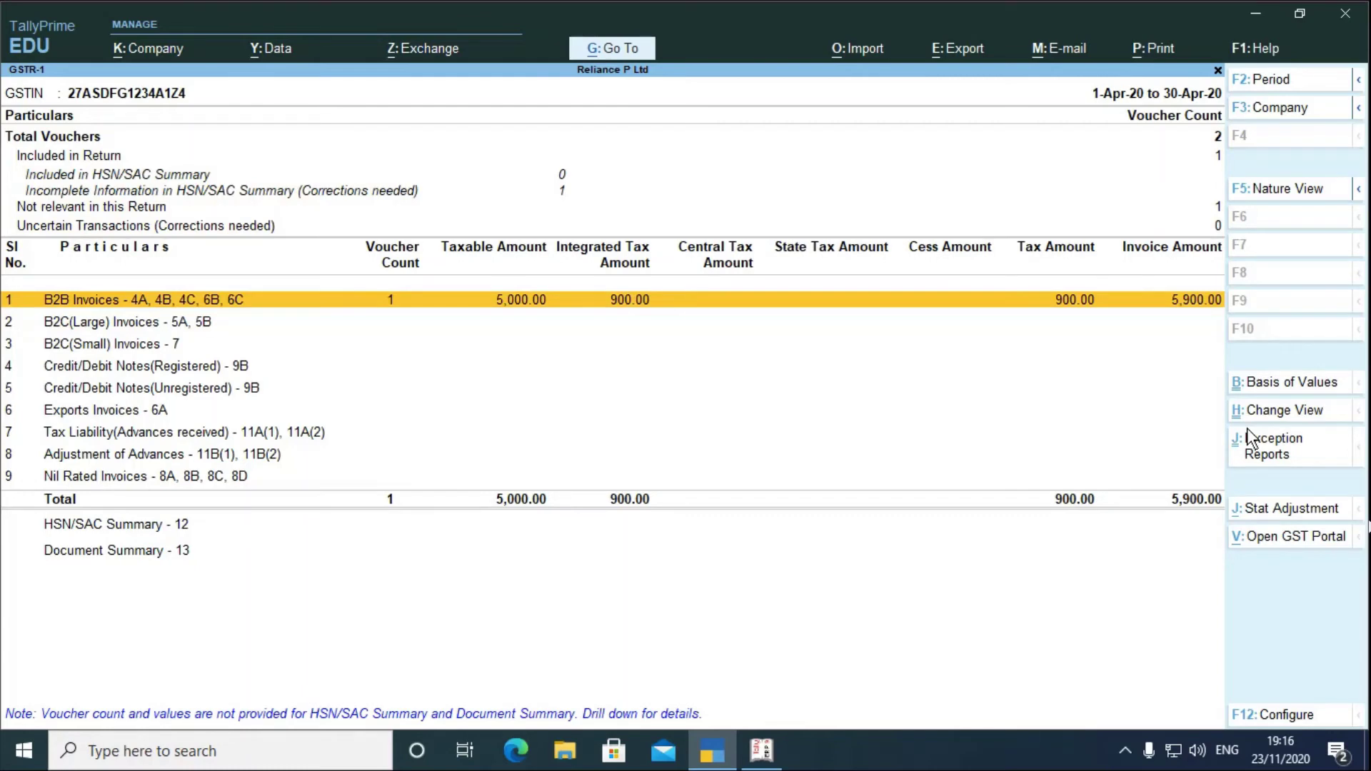
{"action": "key", "text": "Escape"}
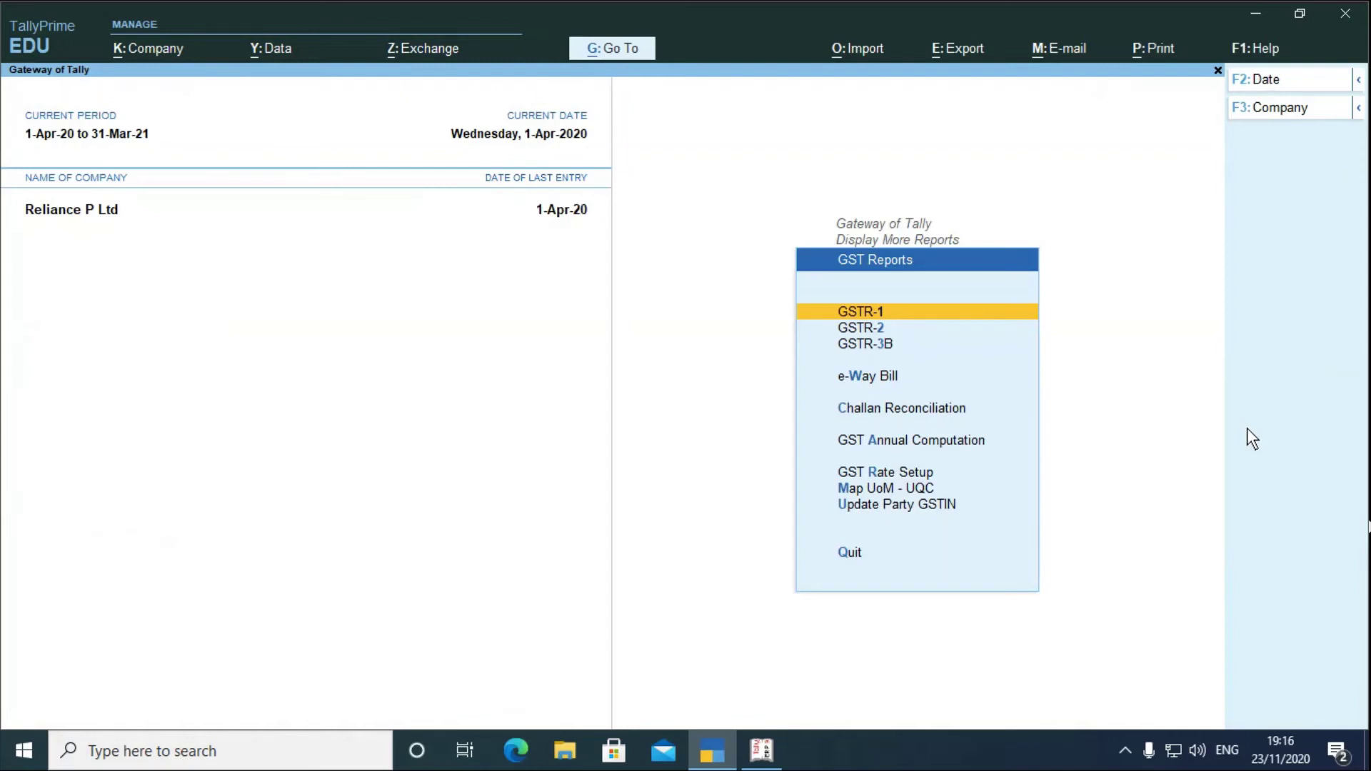
{"action": "key", "text": "Escape"}
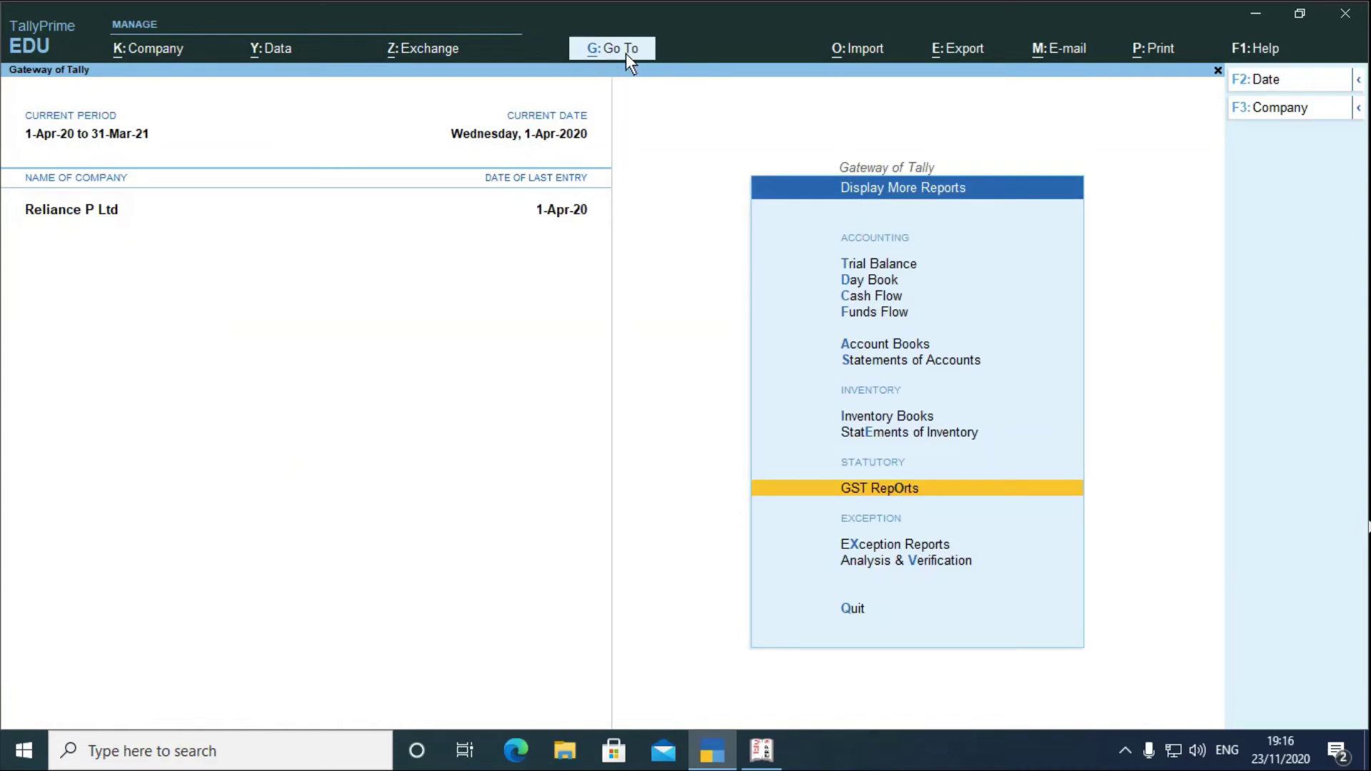
- Find GSTR-1 by searching 'Gst', review the April 2020 return totals, then close it
{"action": "left_click", "coordinate": [618, 48]}
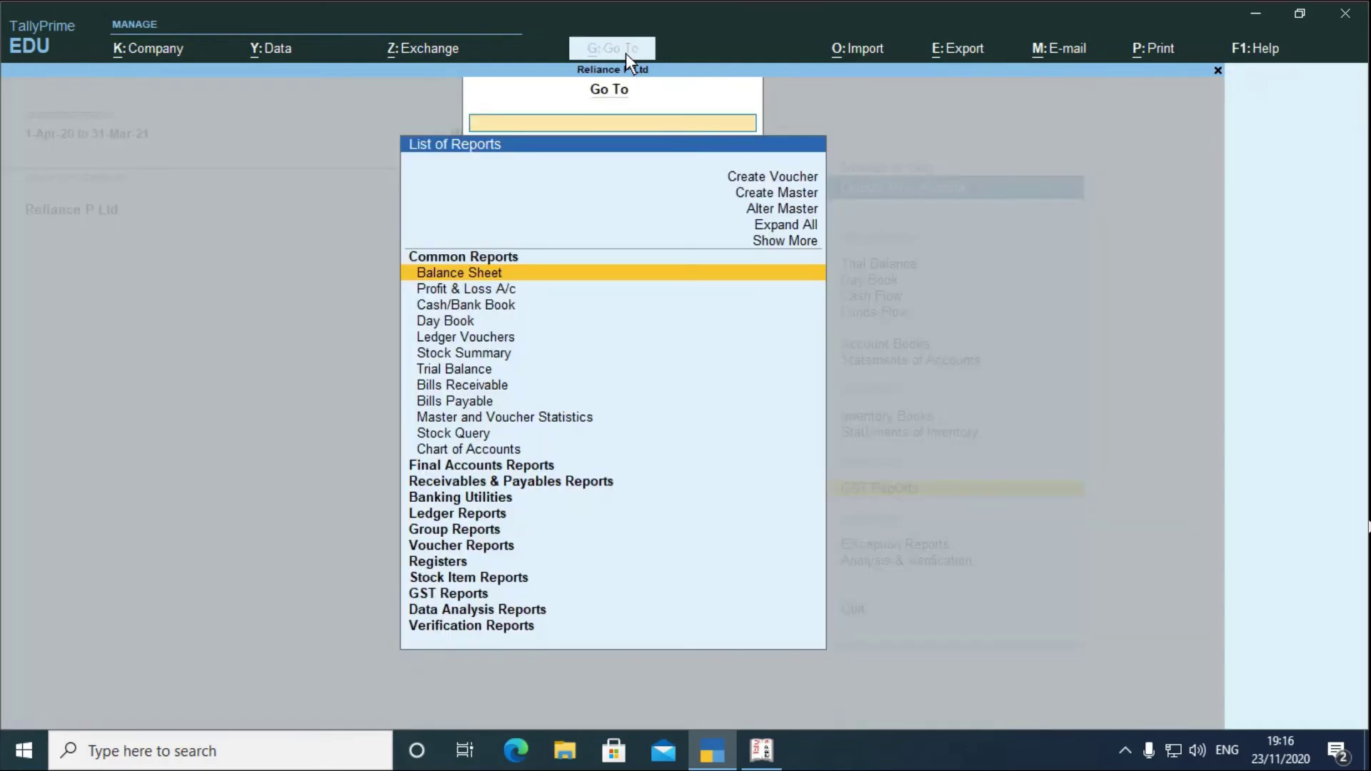
{"action": "type", "text": "Gst"}
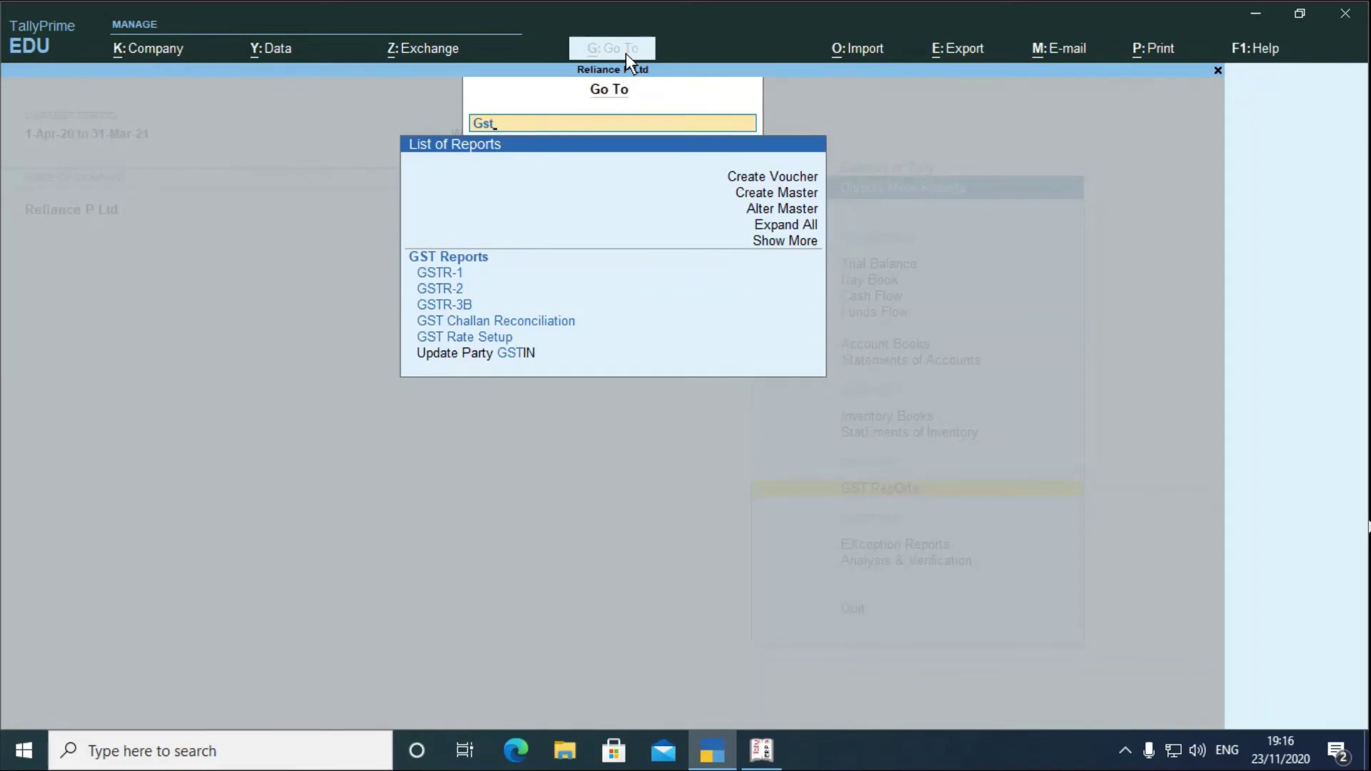
{"action": "key", "text": "Down"}
{"action": "key", "text": "Down"}
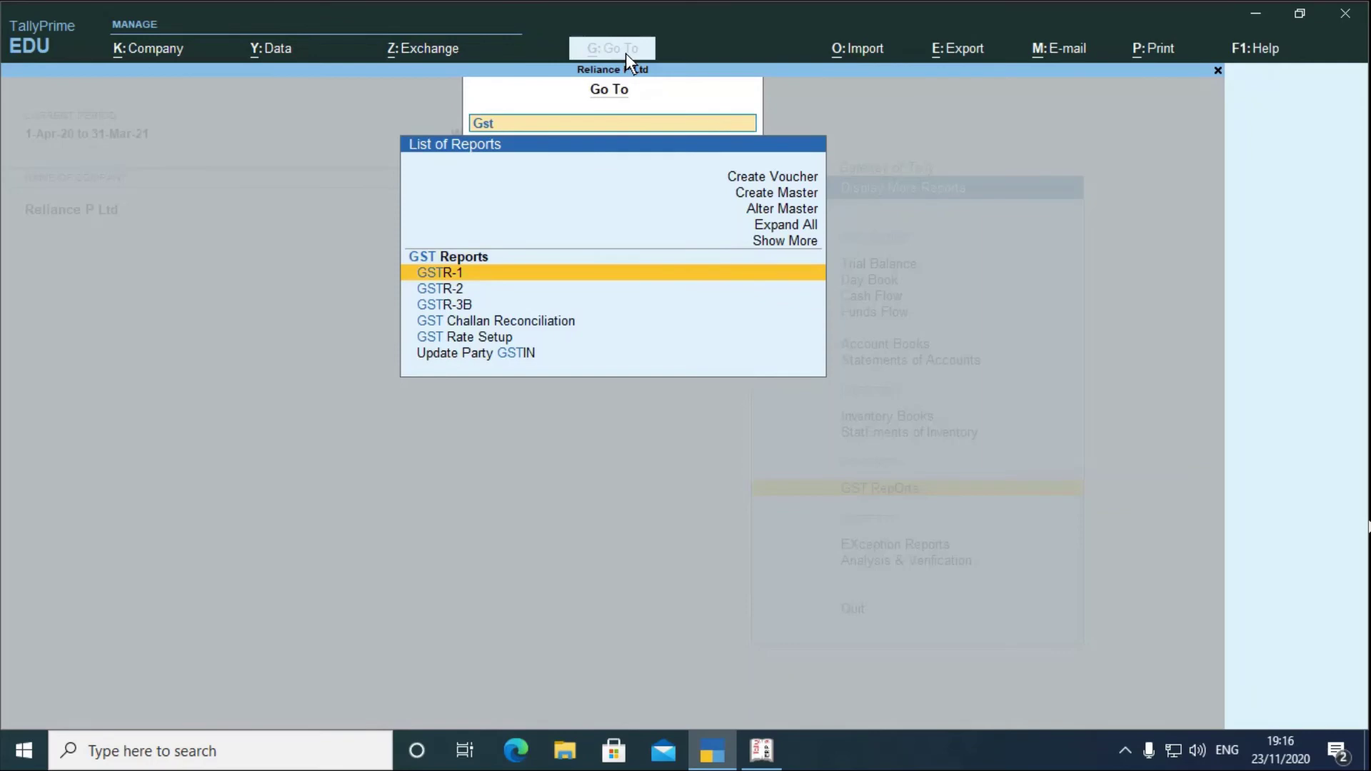
{"action": "key", "text": "Return"}
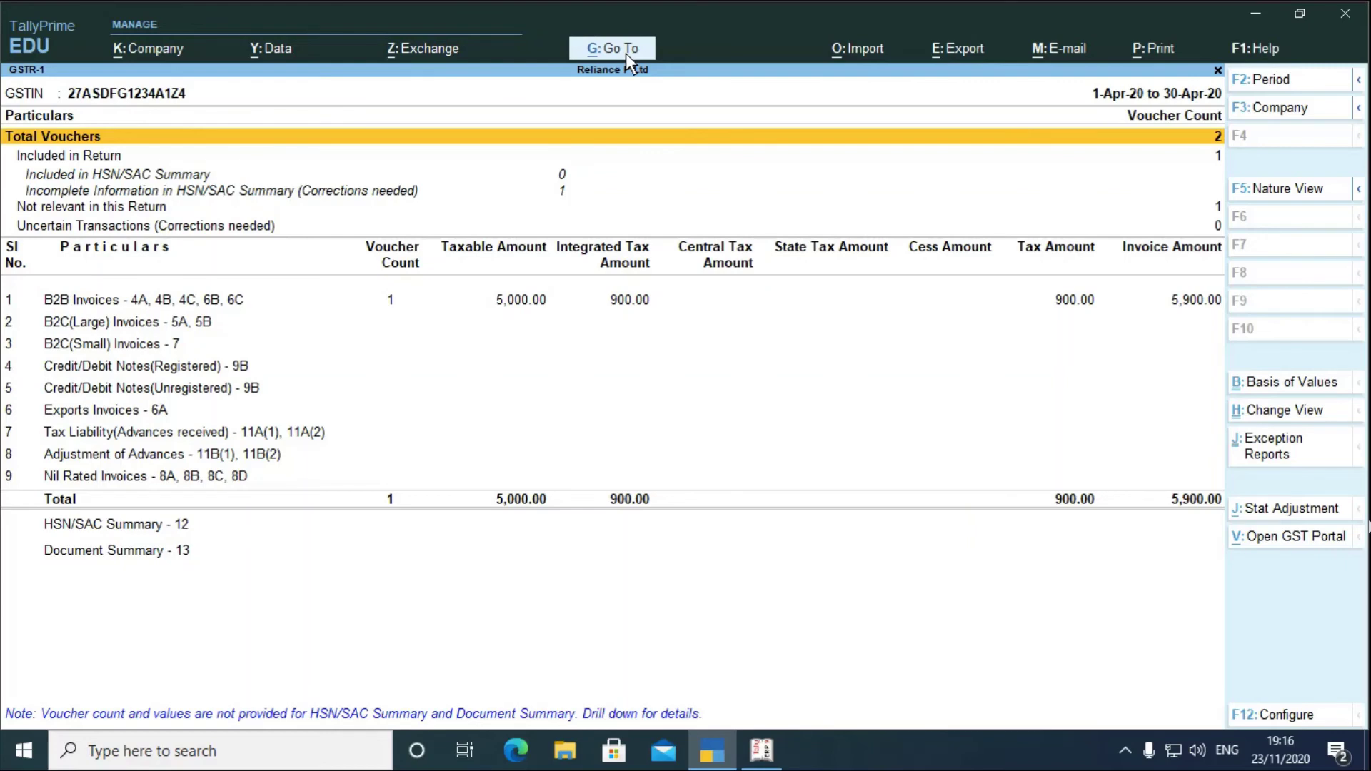
{"action": "key", "text": "Escape"}
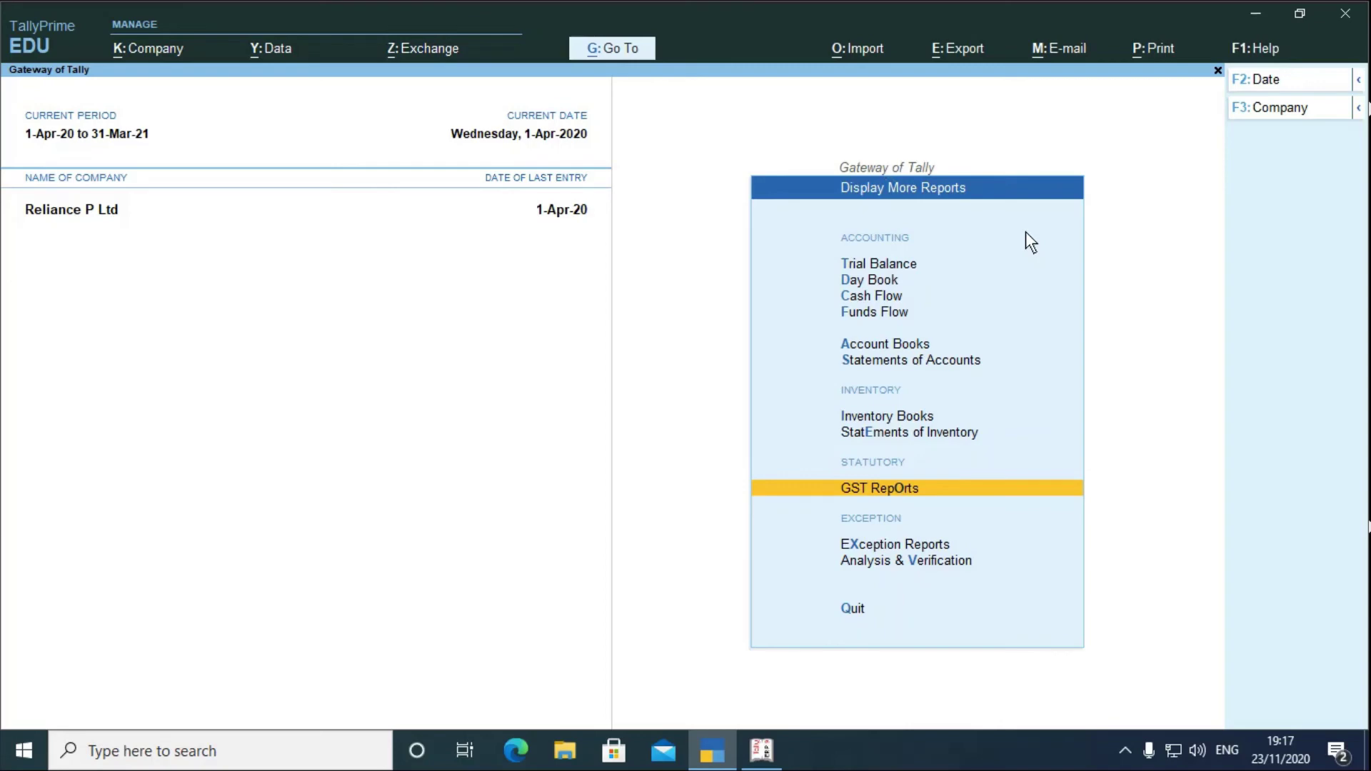
- In Tally.ERP 9, quit the unfinished Payment voucher without saving
{"action": "left_click", "coordinate": [761, 750]}
{"action": "key", "text": "Escape"}
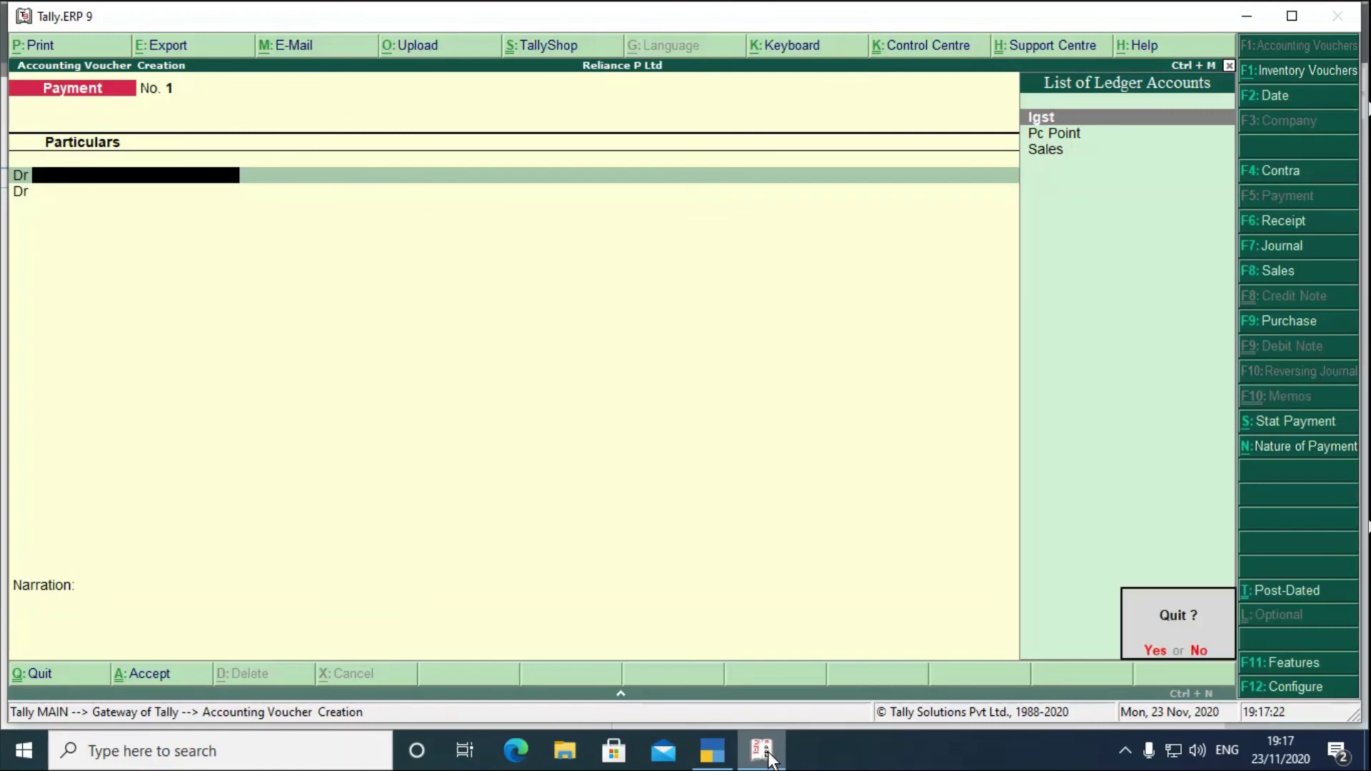
{"action": "key", "text": "Return"}
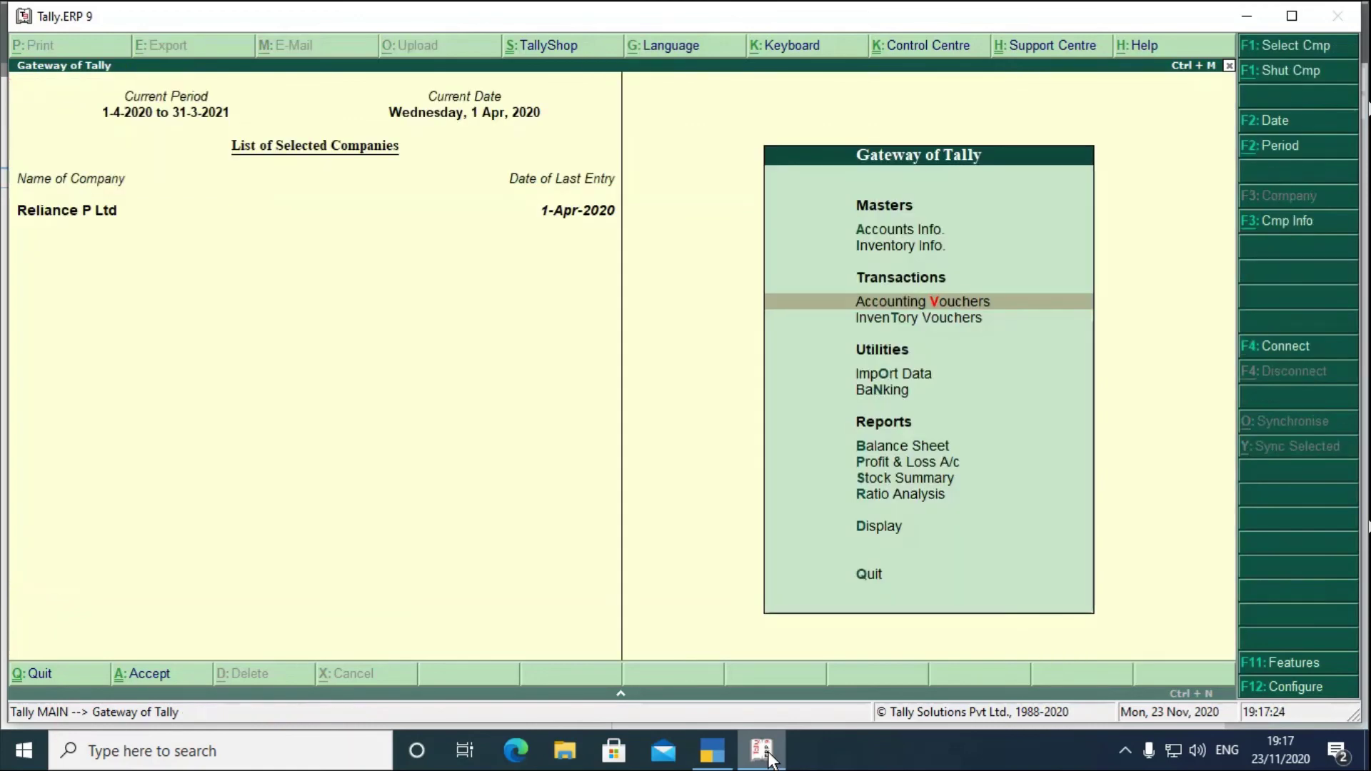
- Browse Tally.ERP 9's Company Info. options with Alt+F3, then return to TallyPrime
{"action": "key", "text": "alt+F3"}
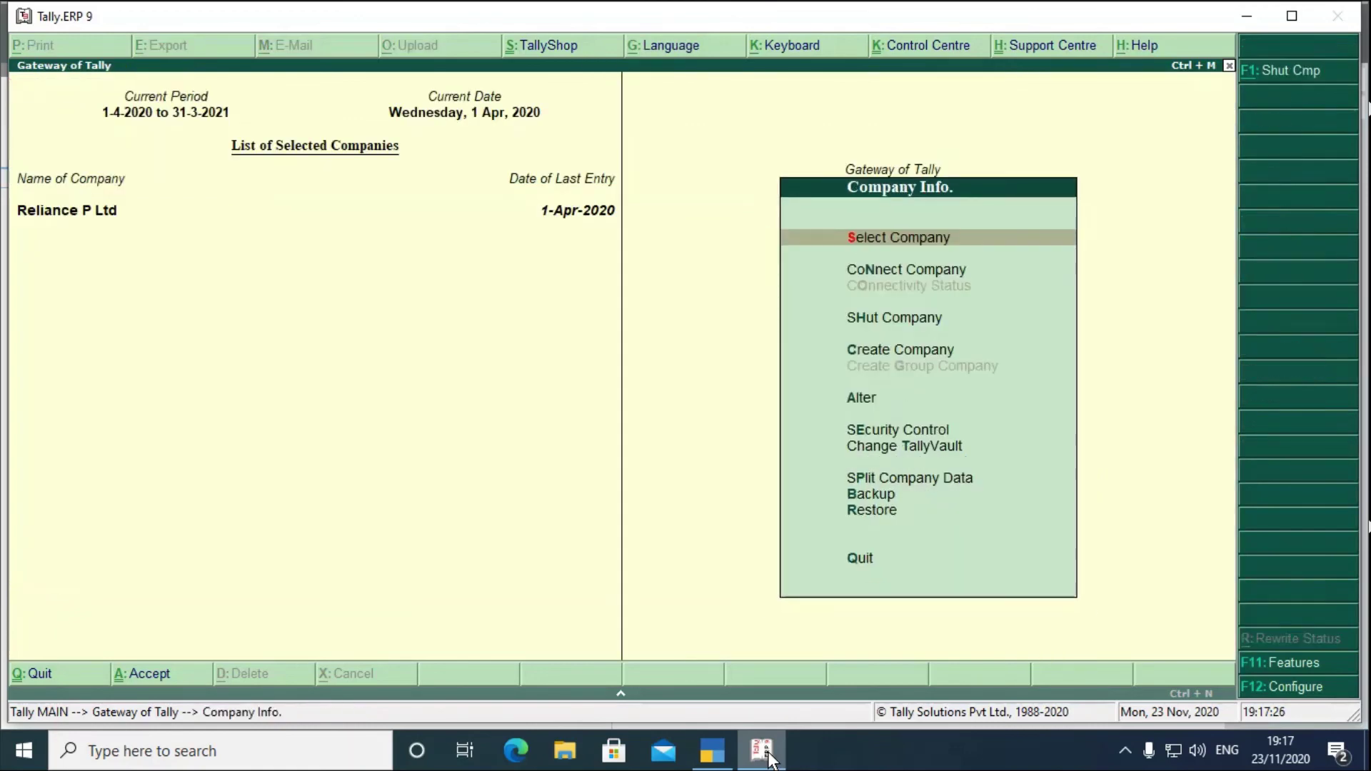
{"action": "key", "text": "Down"}
{"action": "key", "text": "Down"}
{"action": "key", "text": "Down"}
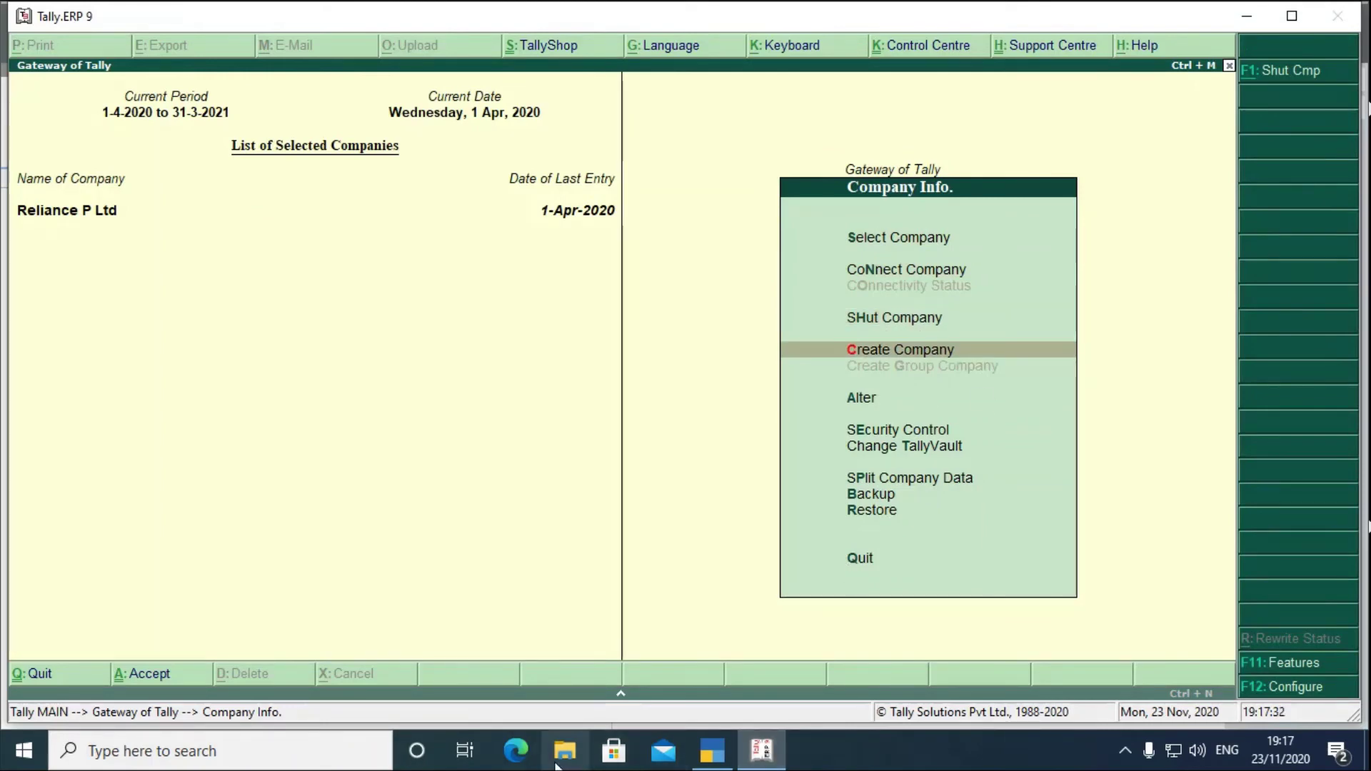
{"action": "left_click", "coordinate": [718, 759]}
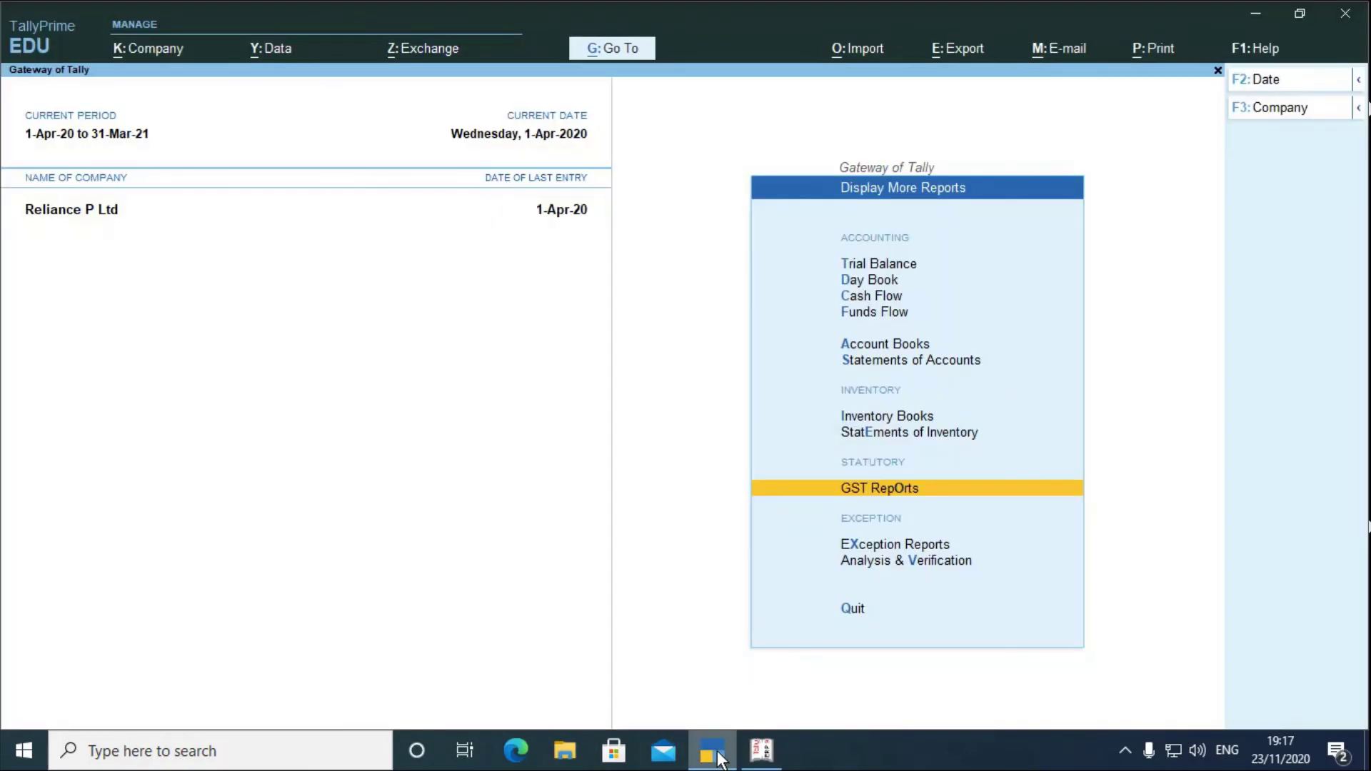
{"action": "key", "text": "F3"}
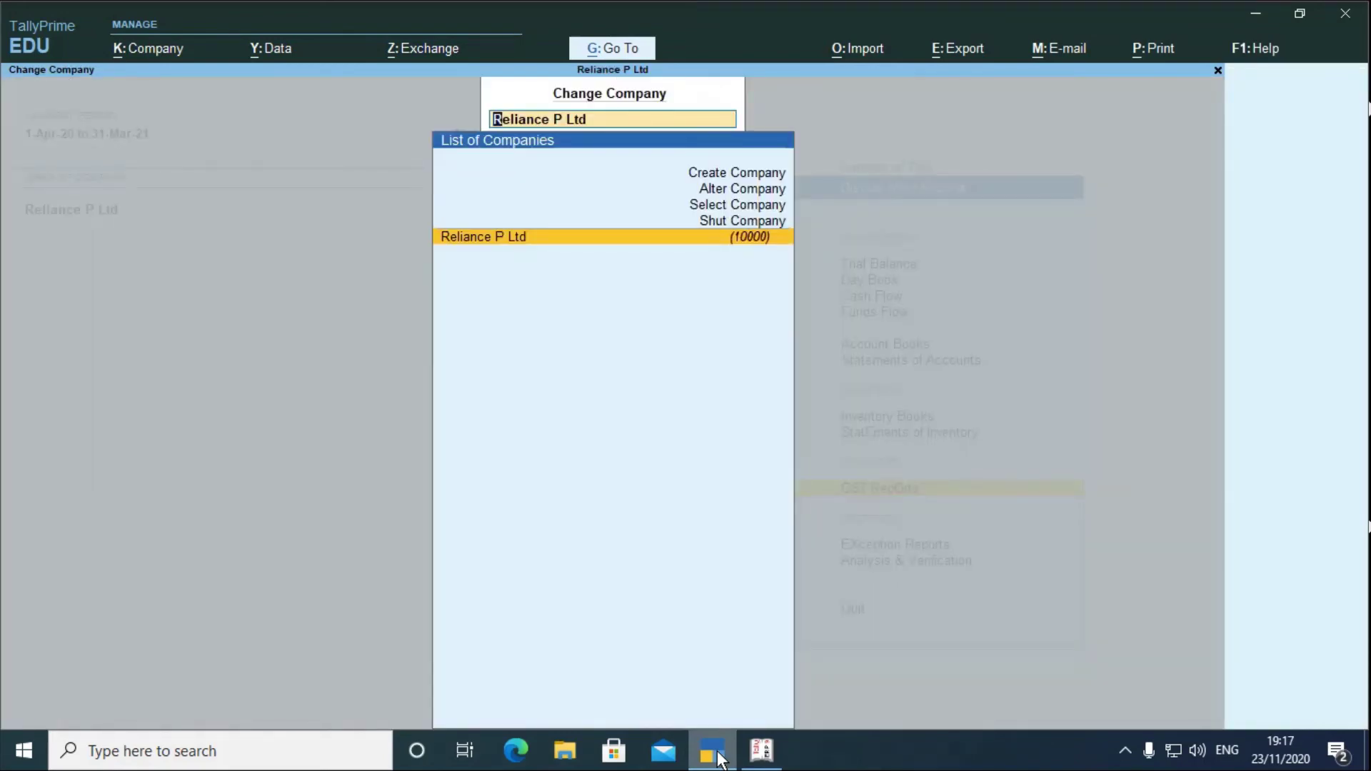
{"action": "key", "text": "Up"}
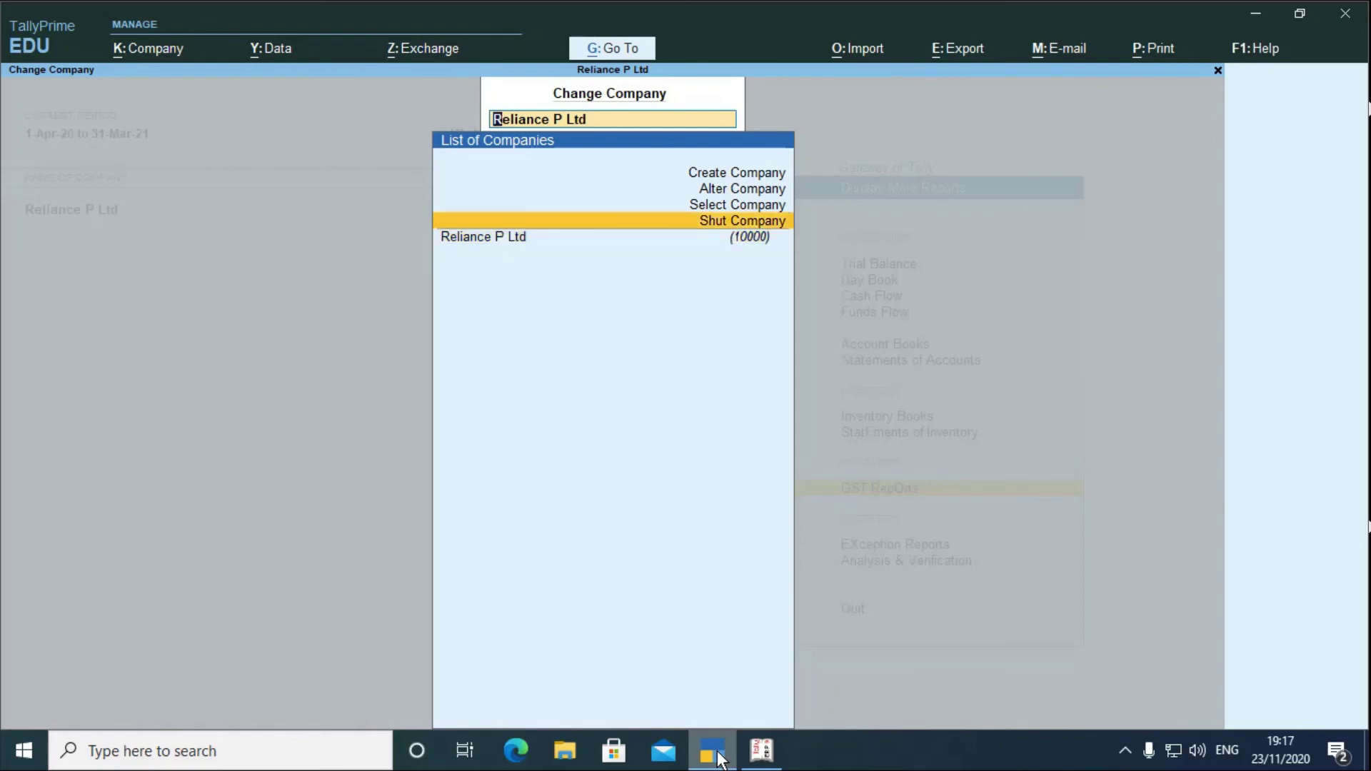
{"action": "key", "text": "Up"}
{"action": "key", "text": "Up"}
{"action": "key", "text": "Up"}
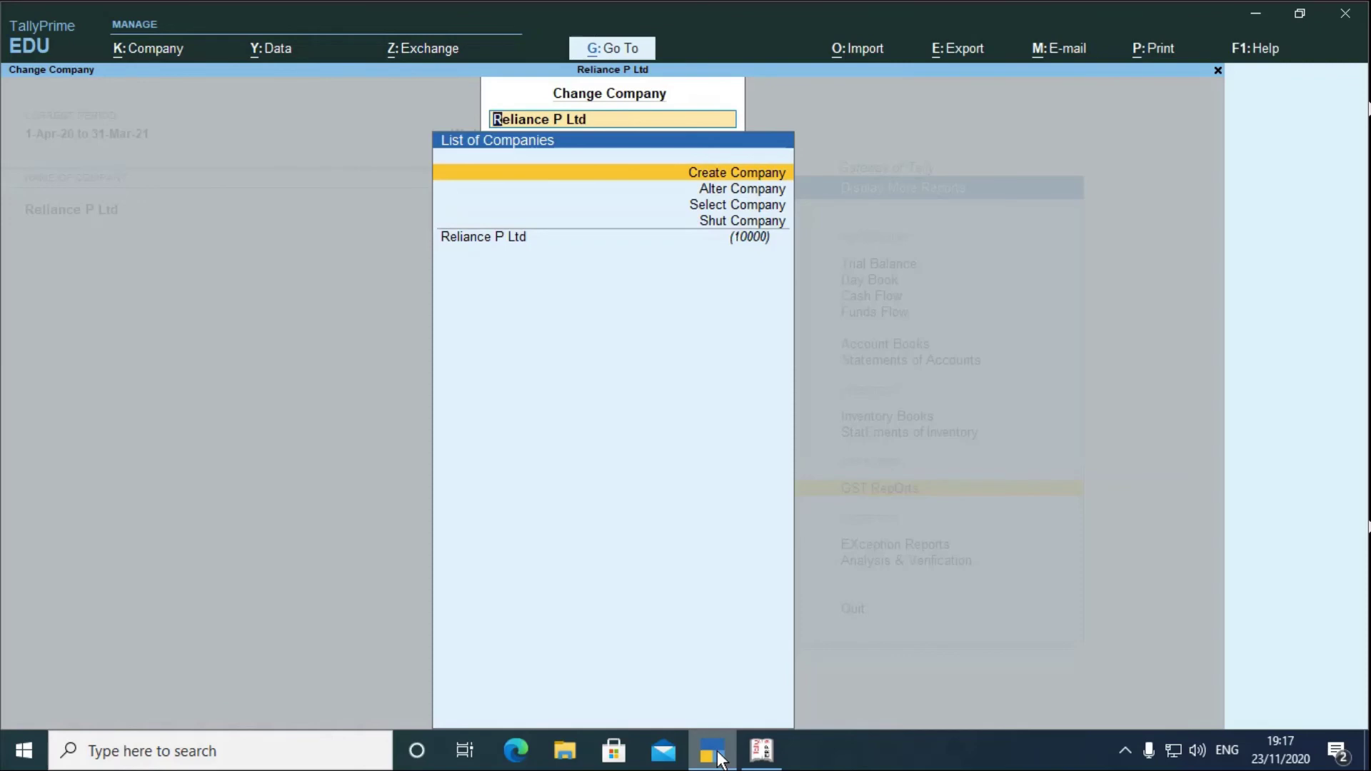
{"action": "key", "text": "Down"}
{"action": "key", "text": "Down"}
{"action": "key", "text": "Down"}
{"action": "key", "text": "Down"}
{"action": "key", "text": "Return"}
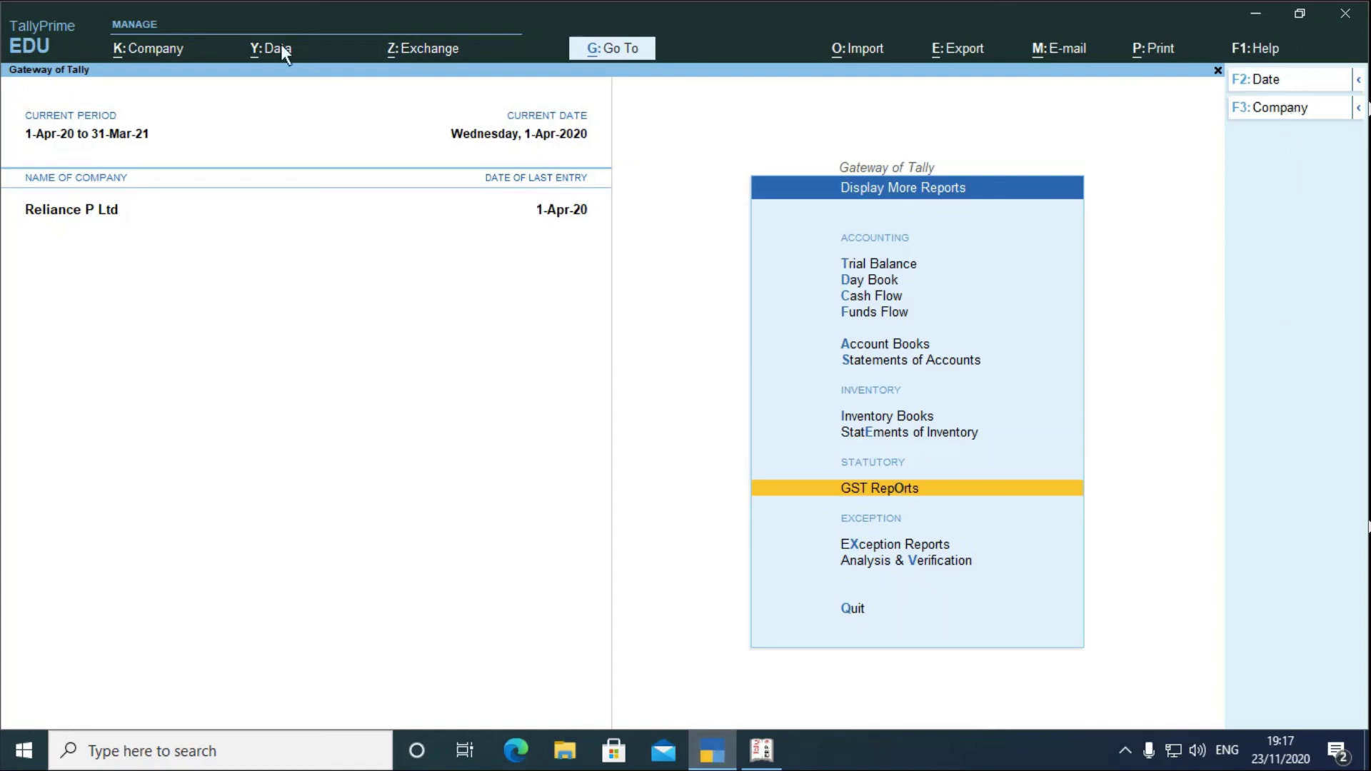
{"action": "left_click", "coordinate": [140, 50]}
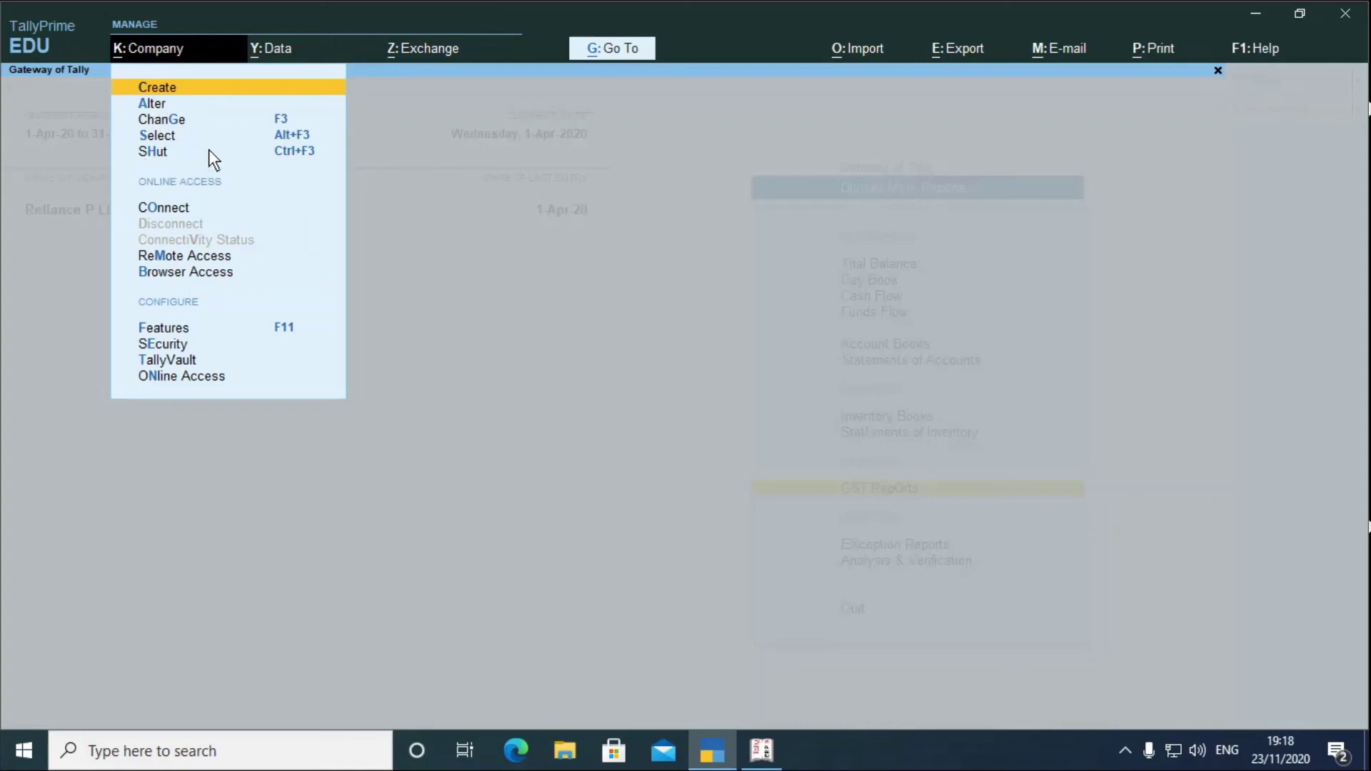
{"action": "left_click", "coordinate": [158, 41]}
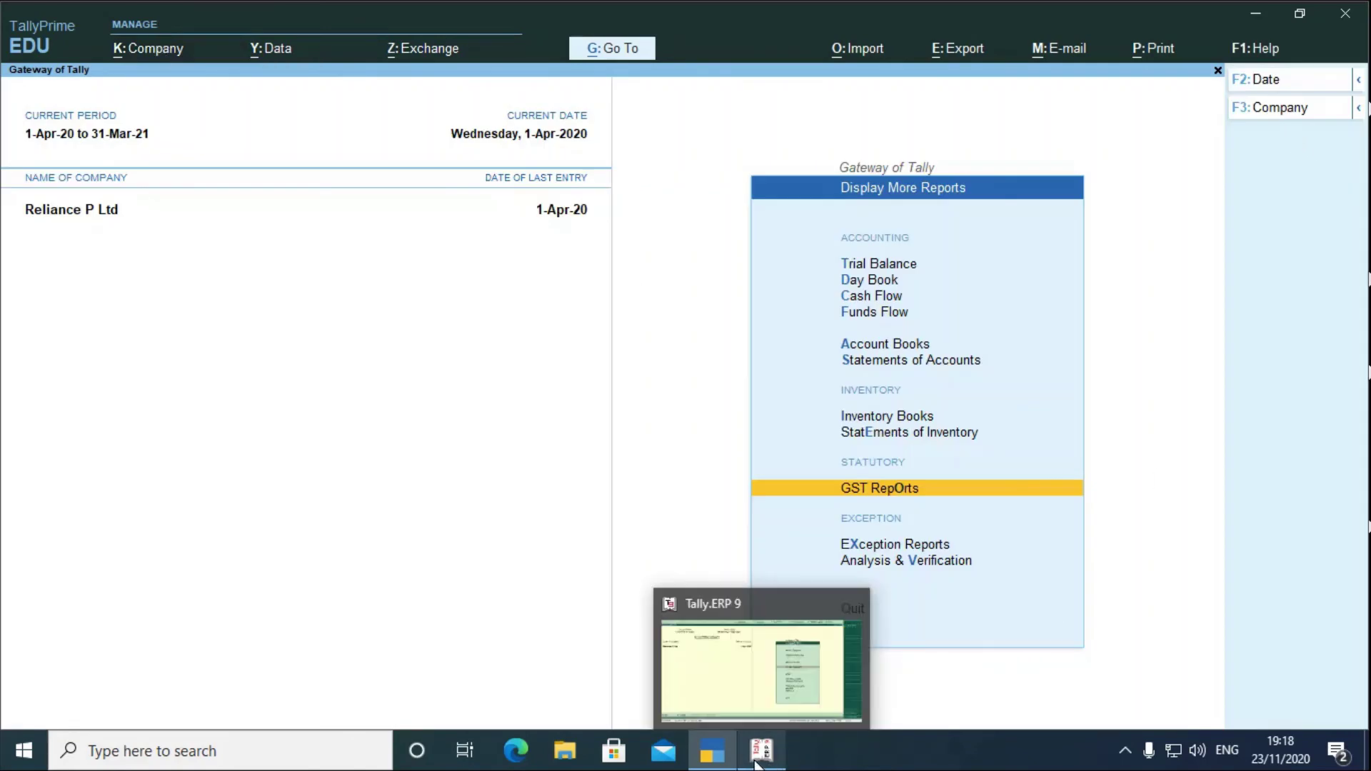
{"action": "left_click", "coordinate": [778, 757]}
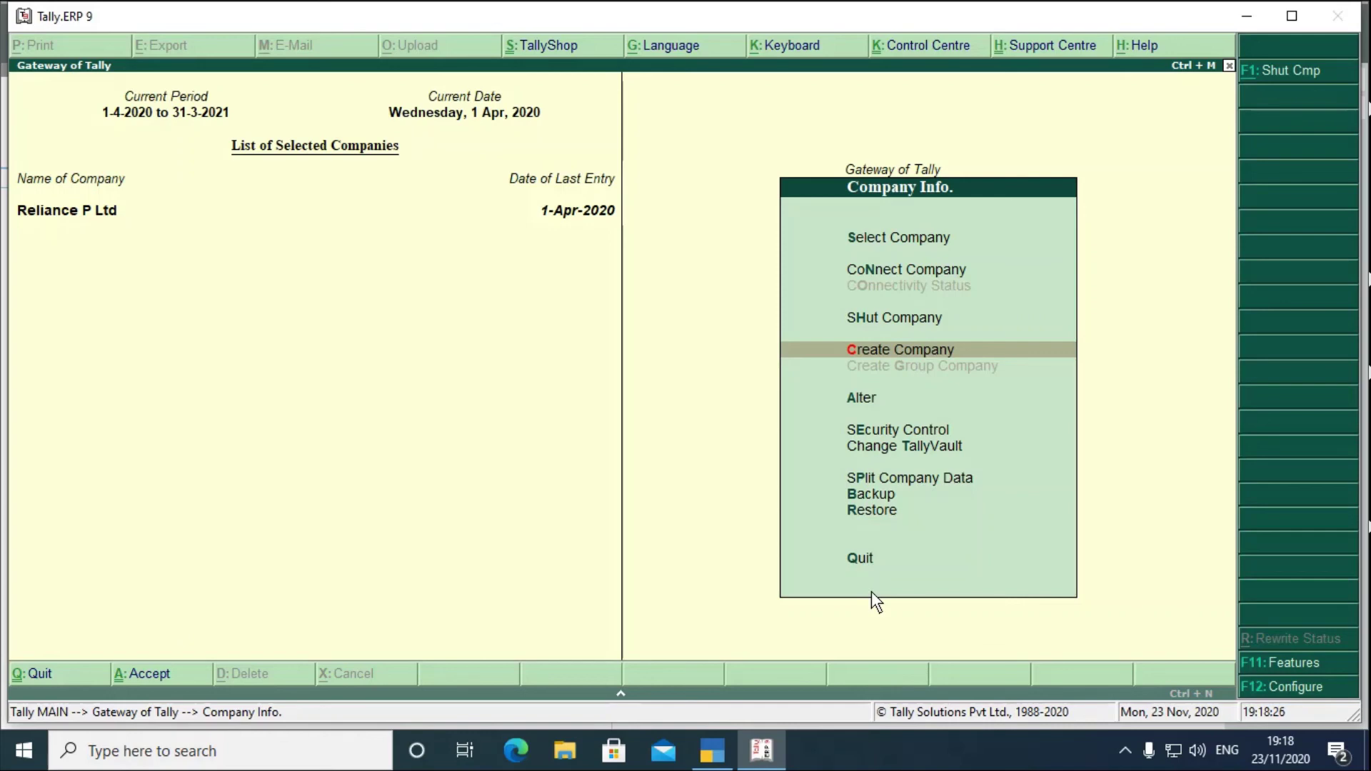
{"action": "key", "text": "Down"}
{"action": "key", "text": "Down"}
{"action": "key", "text": "Down"}
{"action": "key", "text": "Down"}
{"action": "key", "text": "Down"}
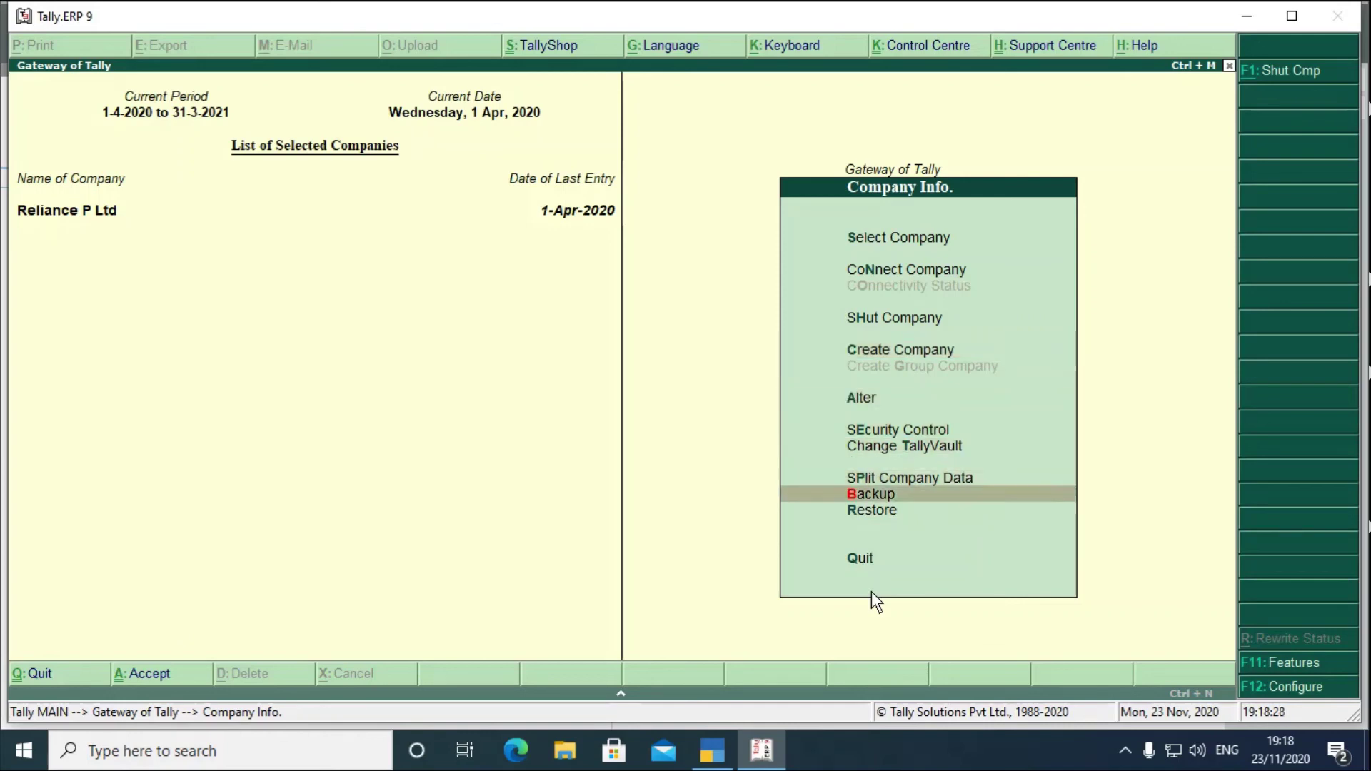
{"action": "key", "text": "Down"}
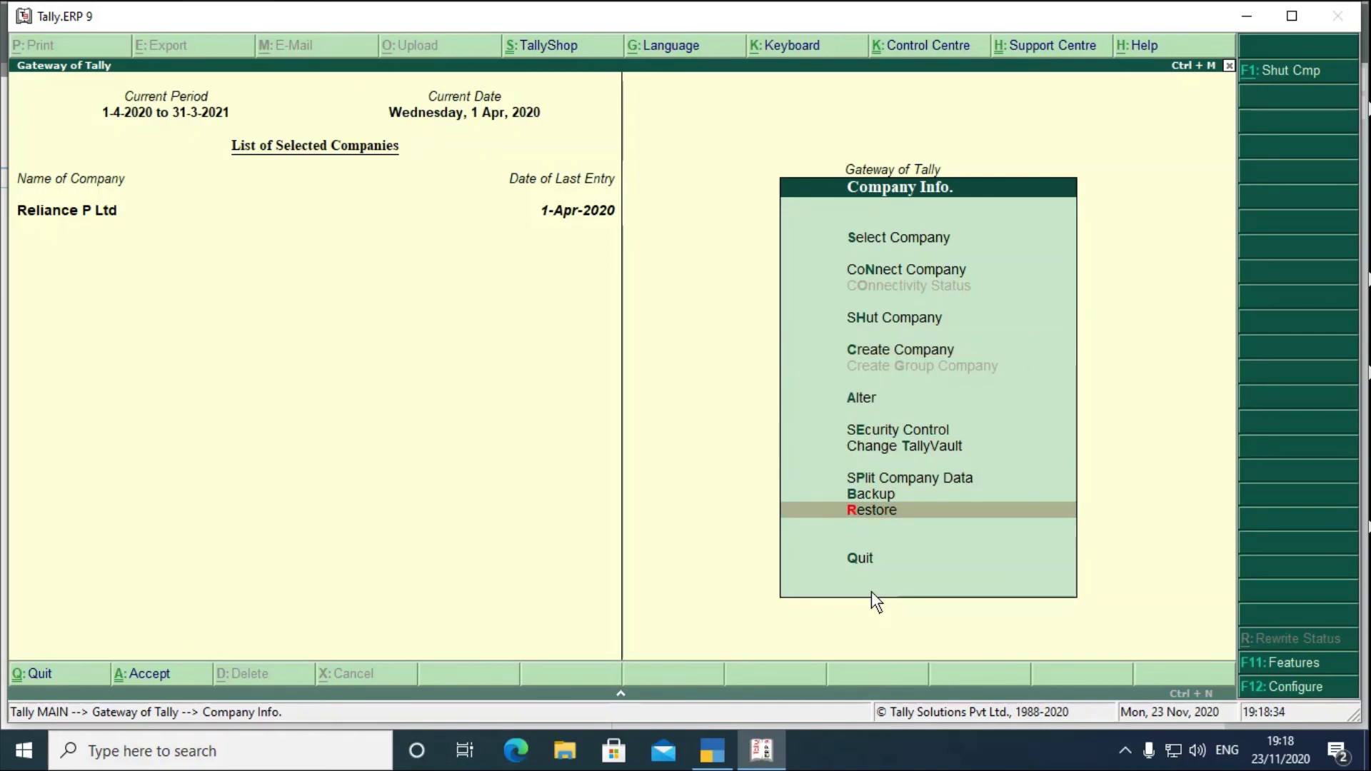
{"action": "left_click", "coordinate": [707, 759]}
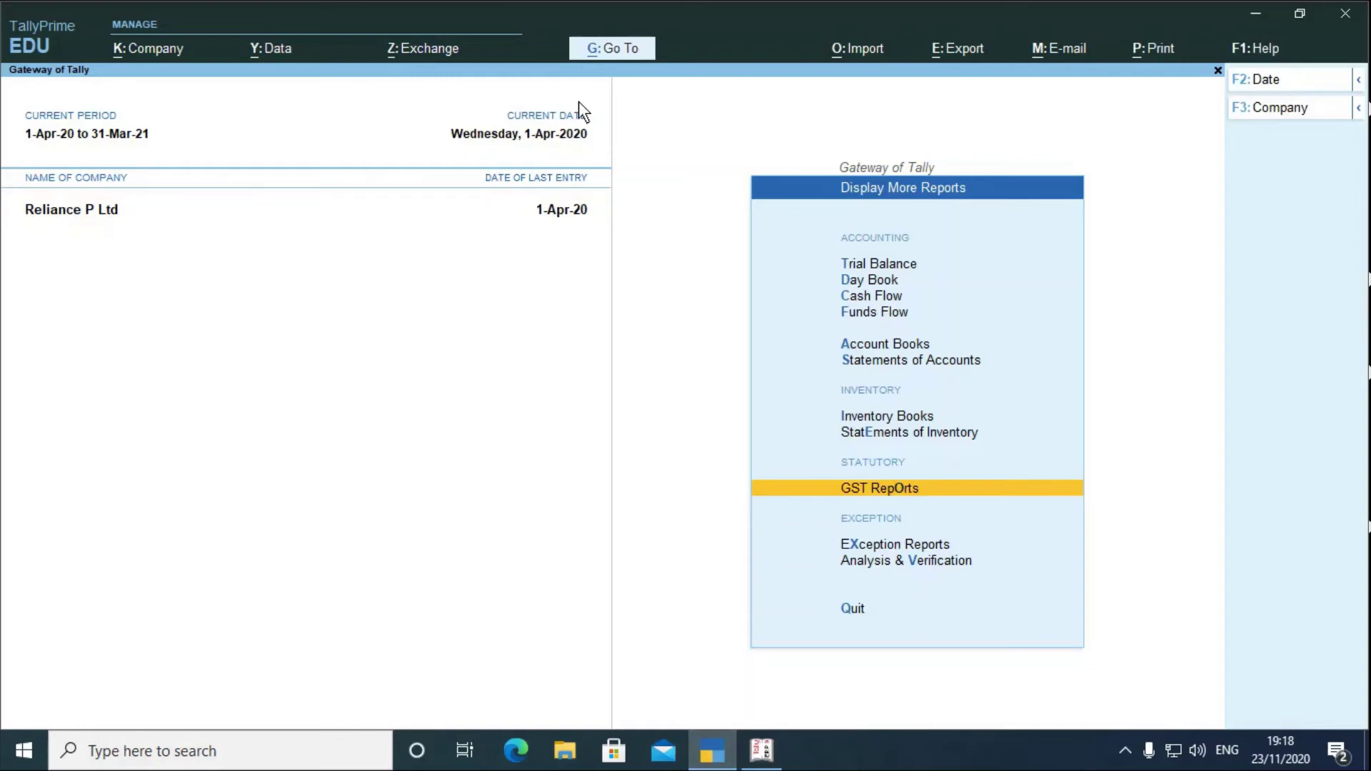
- Review the Data menu's Backup, Restore and Split choices, then bring up the Exchange menu
{"action": "left_click", "coordinate": [275, 54]}
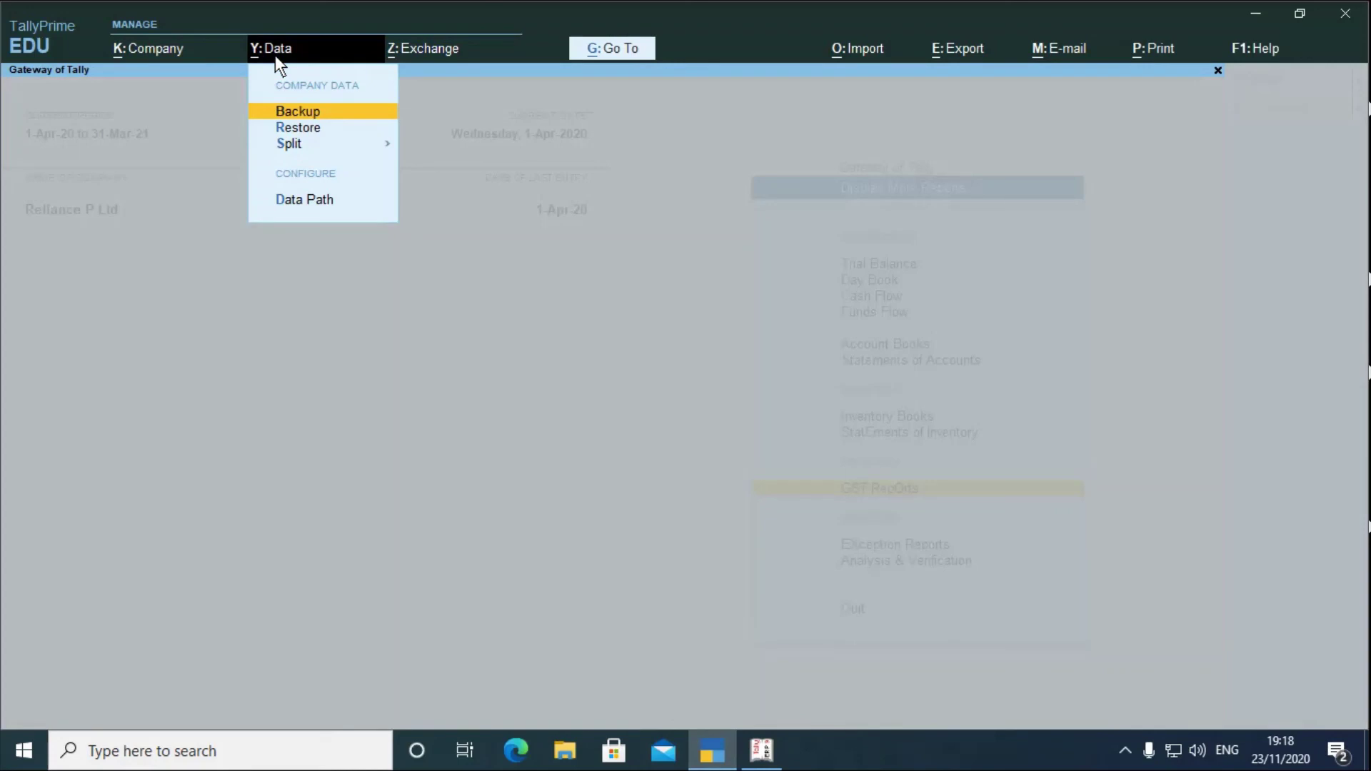
{"action": "key", "text": "Down"}
{"action": "key", "text": "Down"}
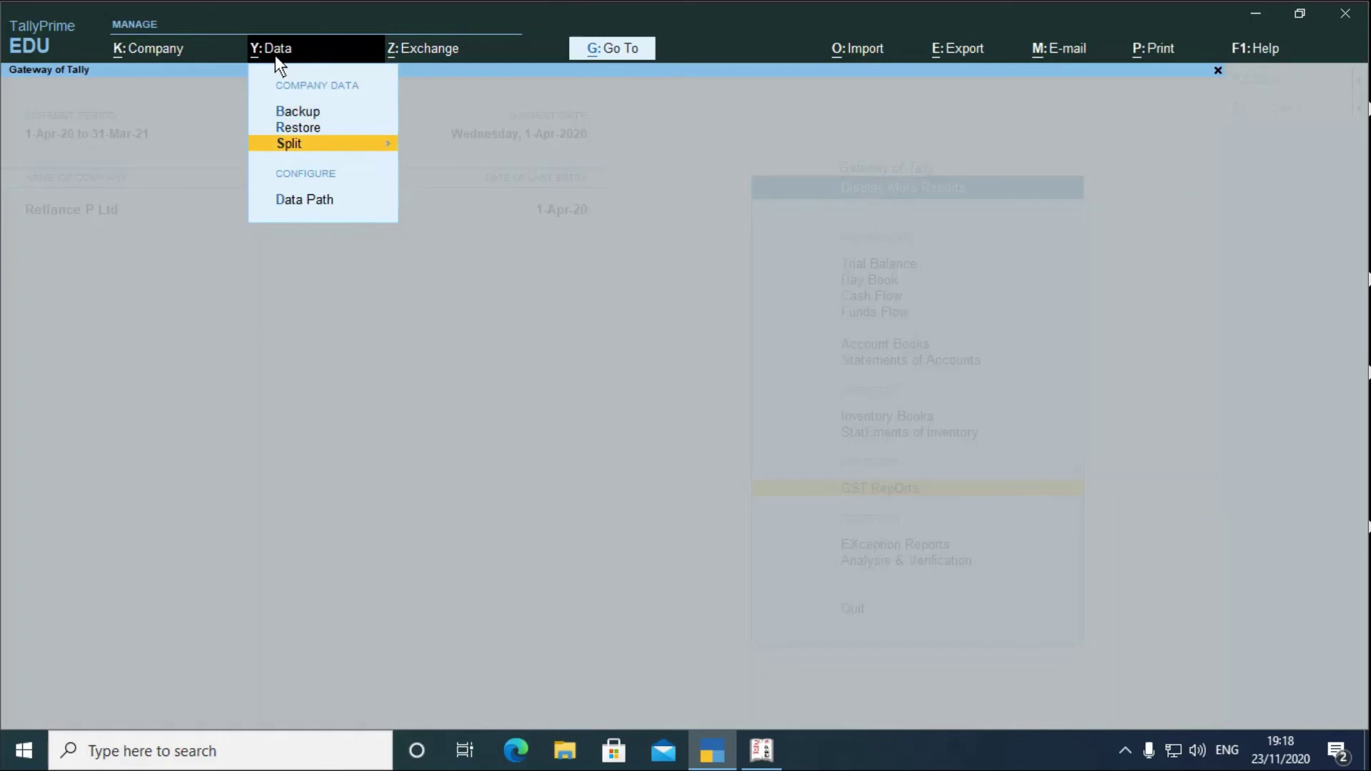
{"action": "key", "text": "Escape"}
{"action": "key", "text": "Escape"}
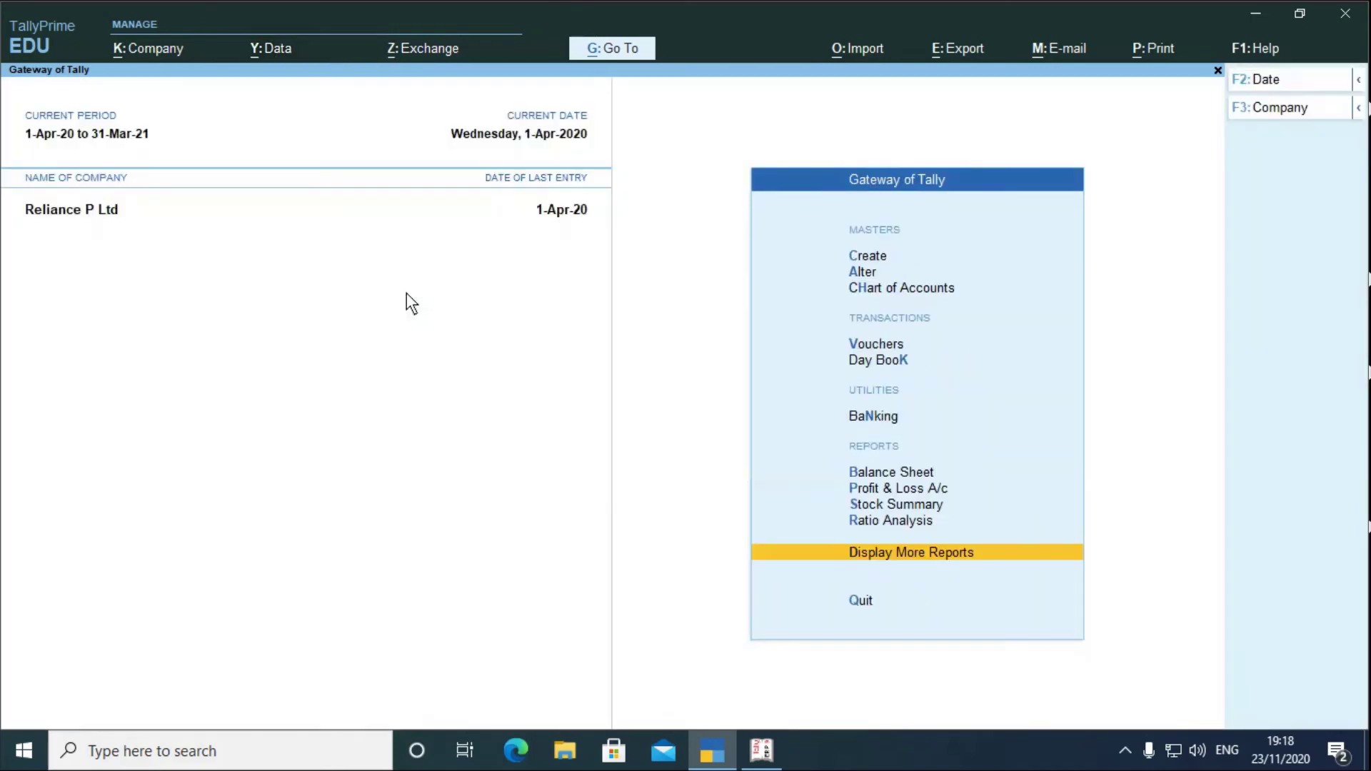
{"action": "left_click", "coordinate": [420, 51]}
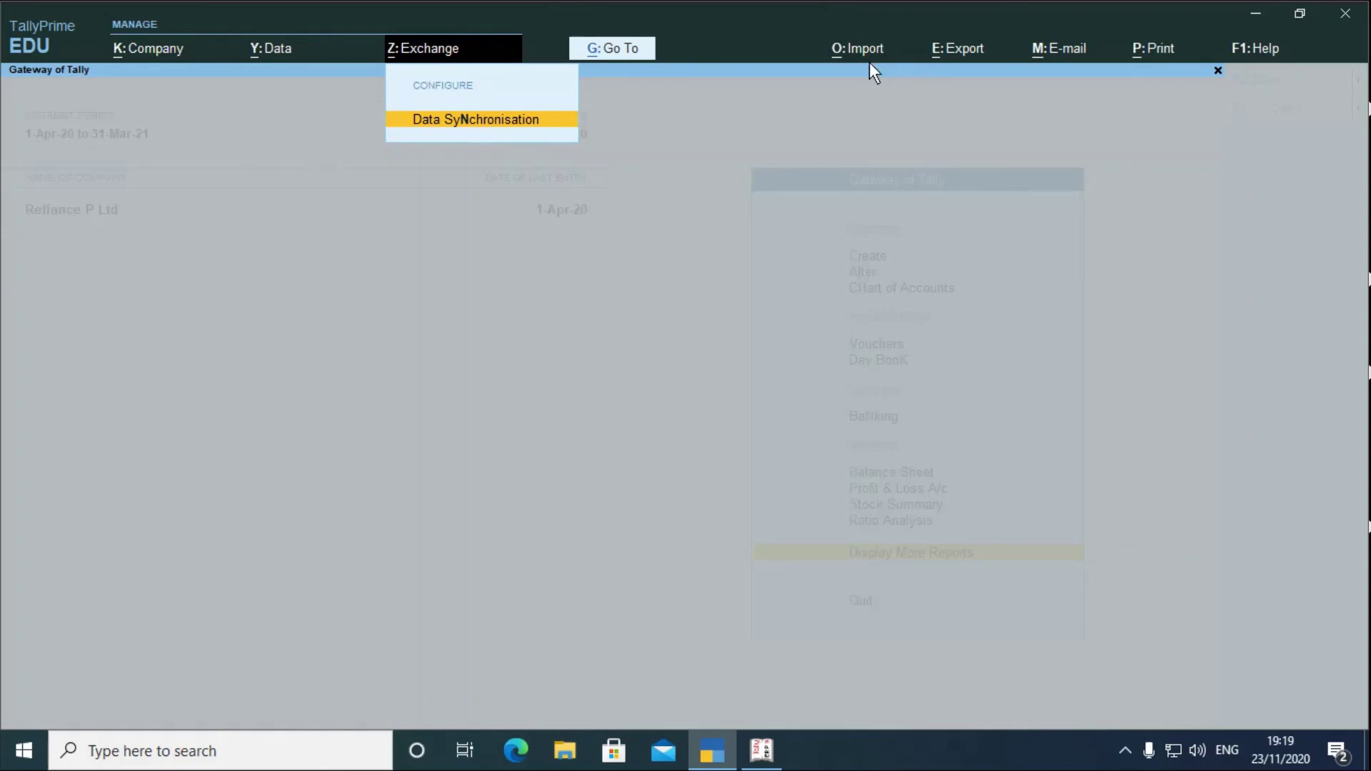
- Close Exchange and preview the Import Bank Details option, cancelling without importing
{"action": "key", "text": "Escape"}
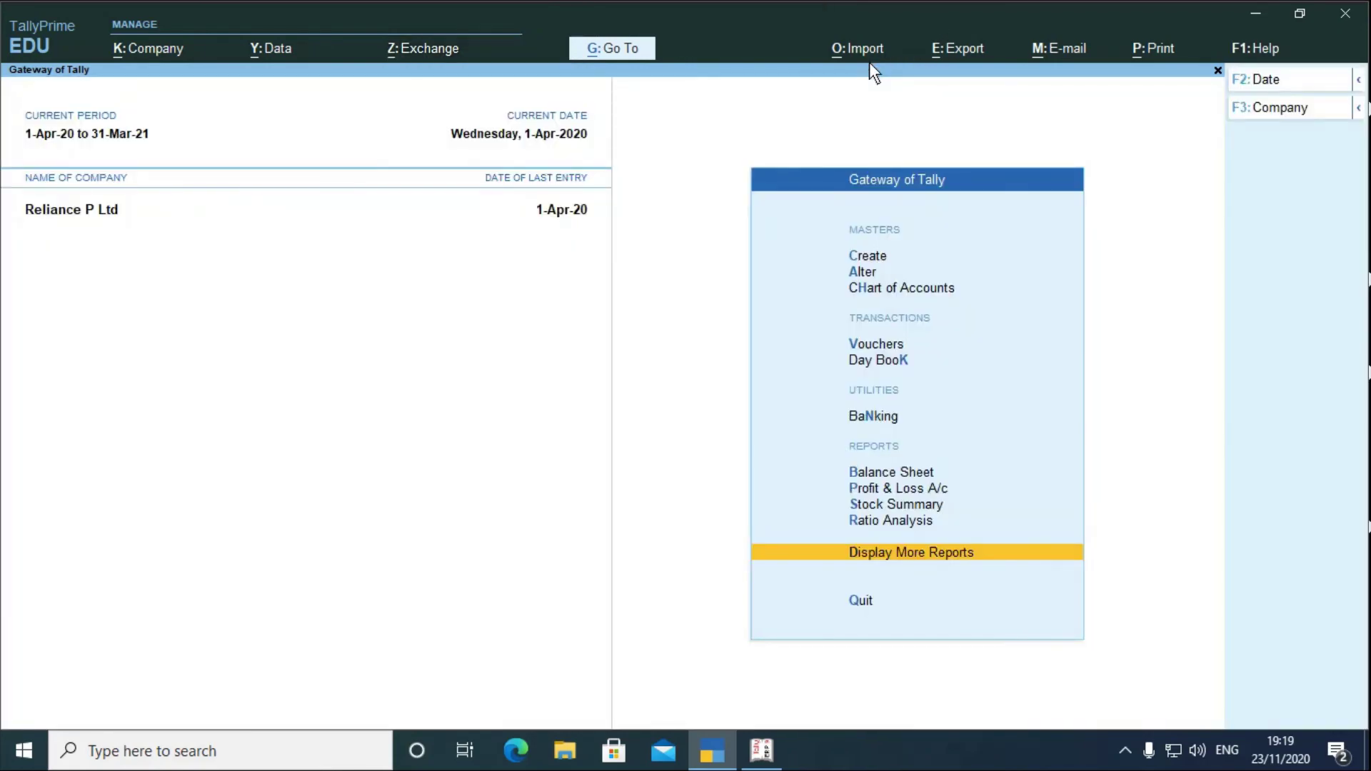
{"action": "left_click", "coordinate": [861, 53]}
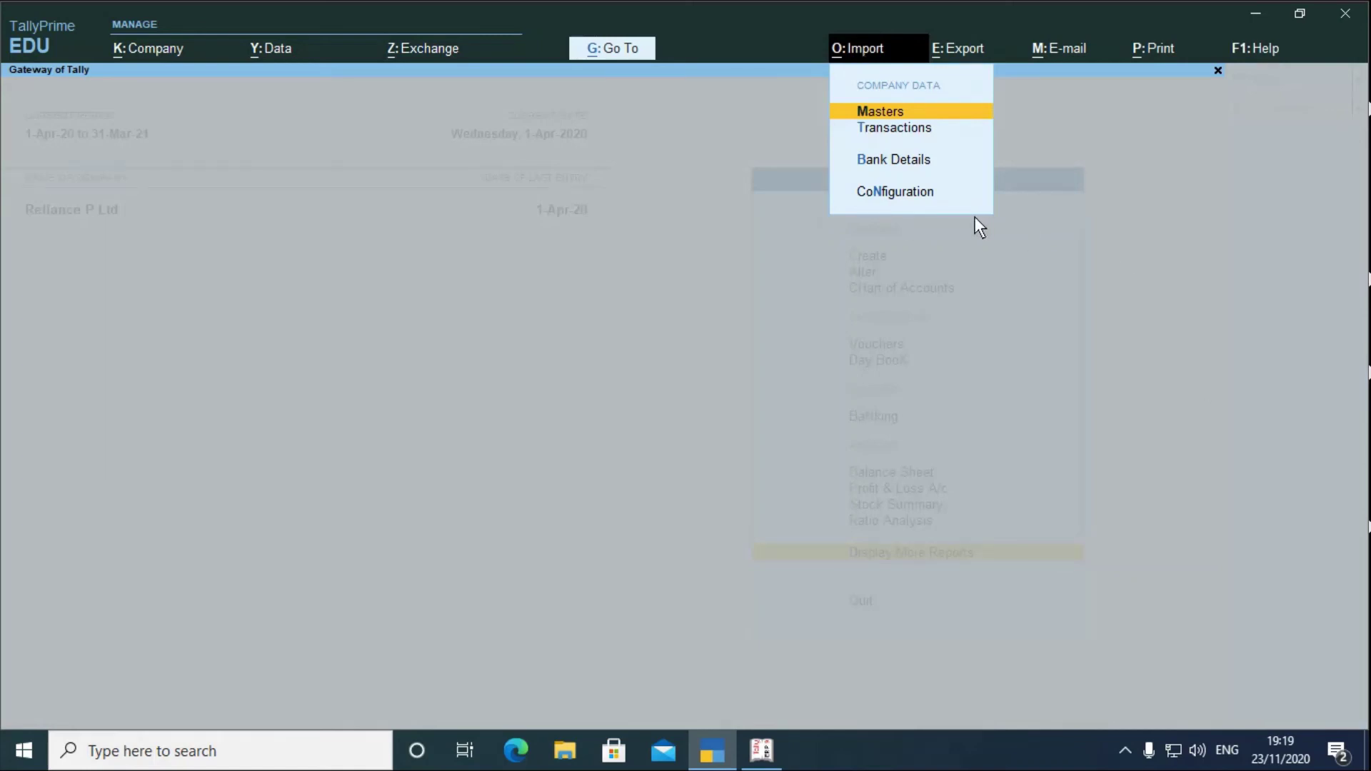
{"action": "left_click", "coordinate": [906, 161]}
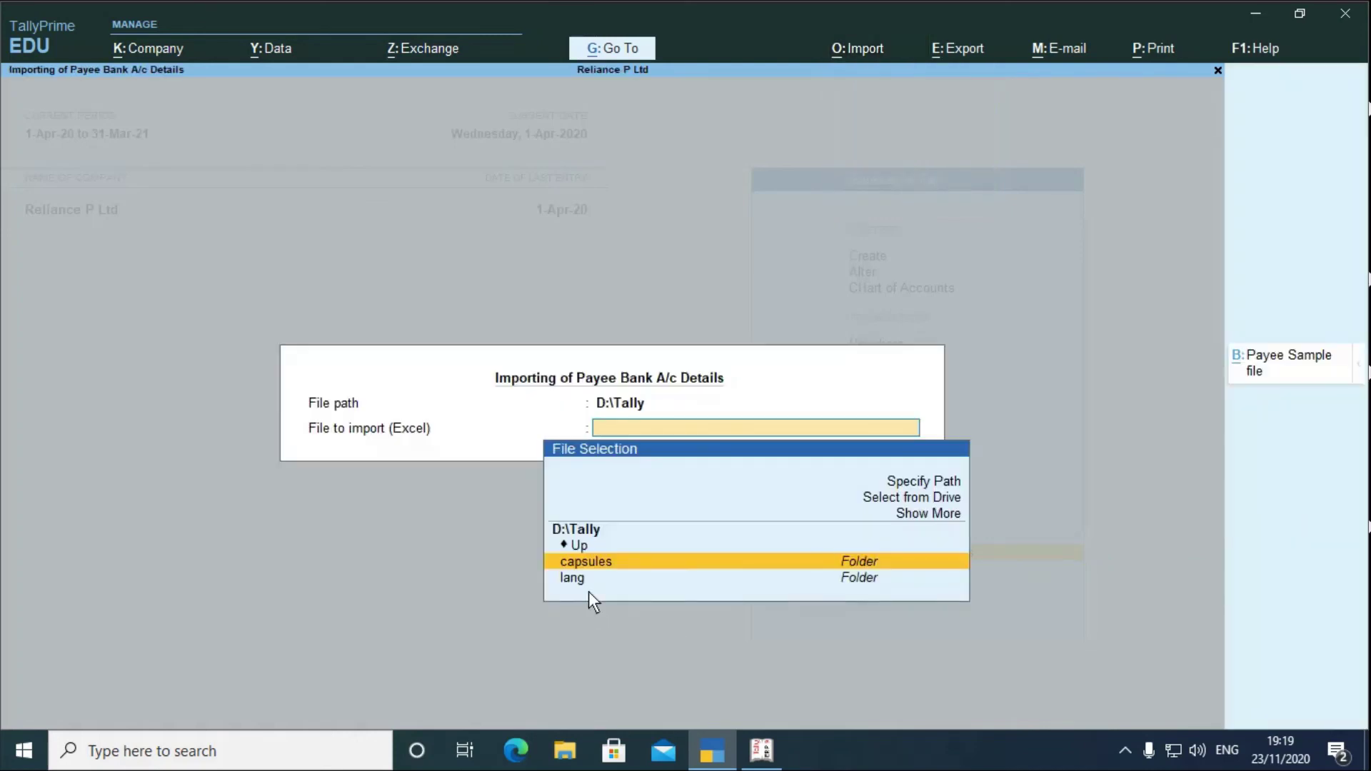
{"action": "key", "text": "Escape"}
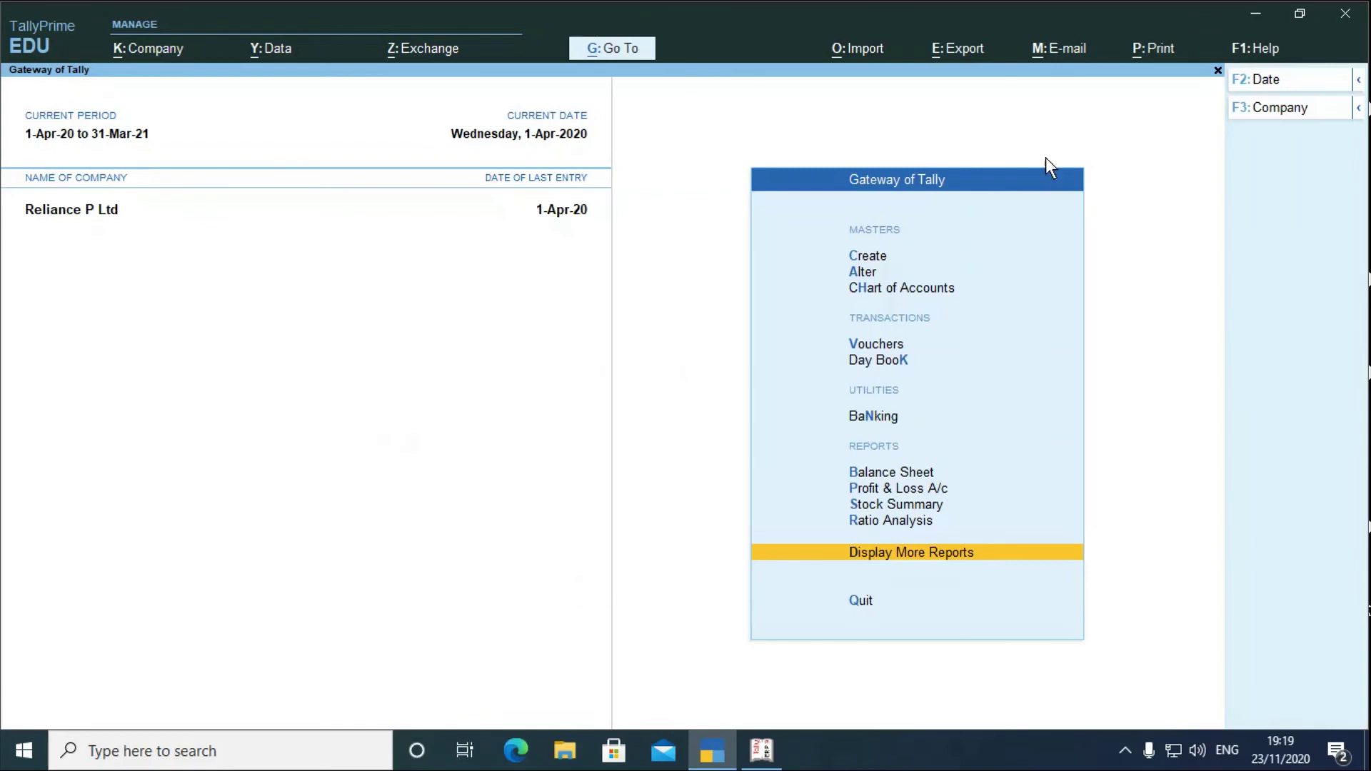
- Look over the Export options down to Masters, then close them without exporting
{"action": "left_click", "coordinate": [962, 51]}
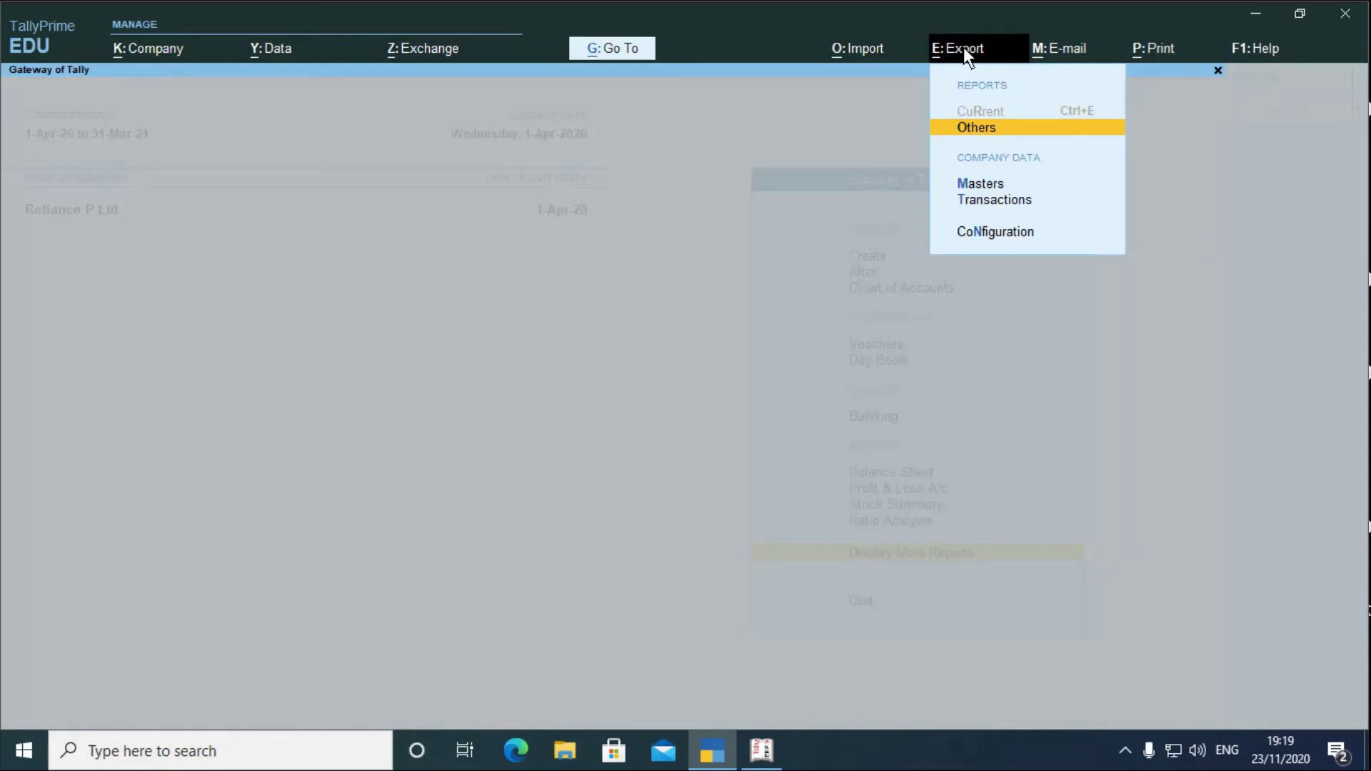
{"action": "key", "text": "Down"}
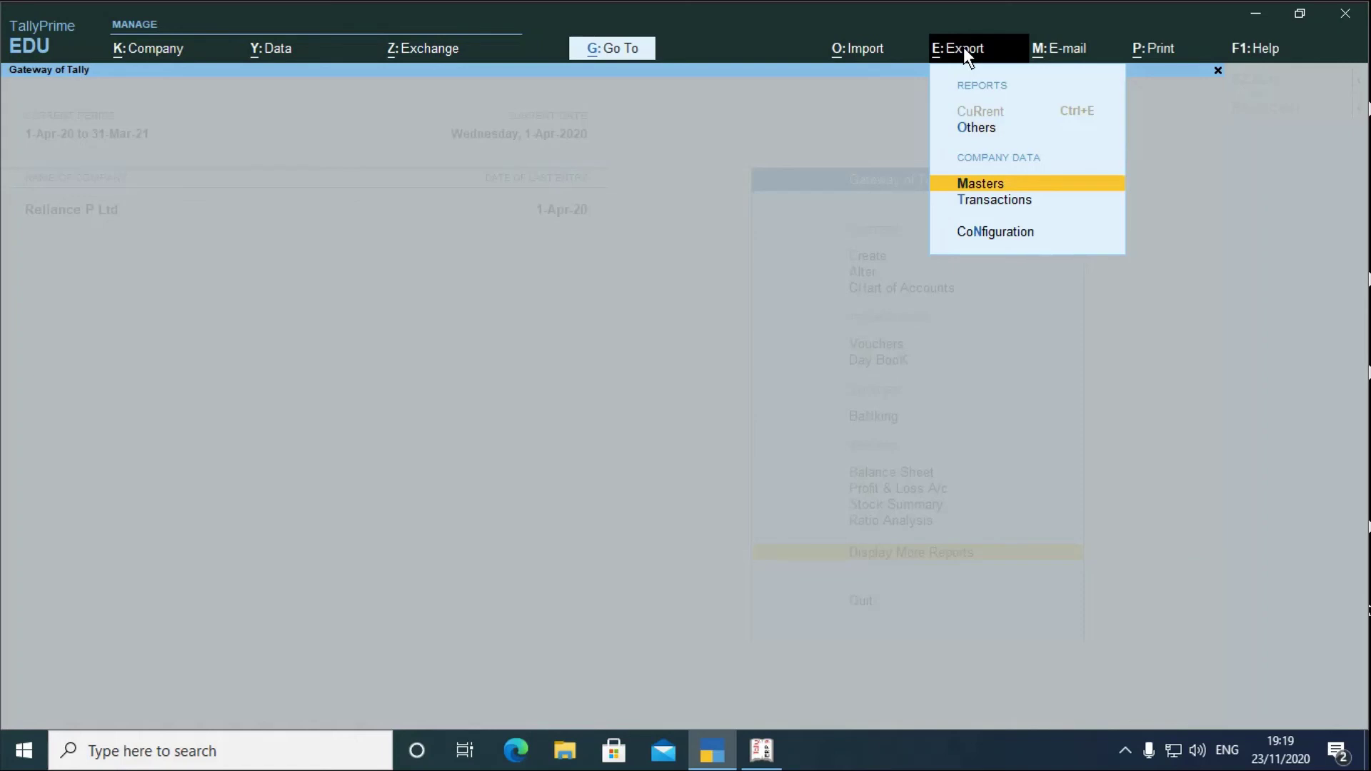
{"action": "key", "text": "Escape"}
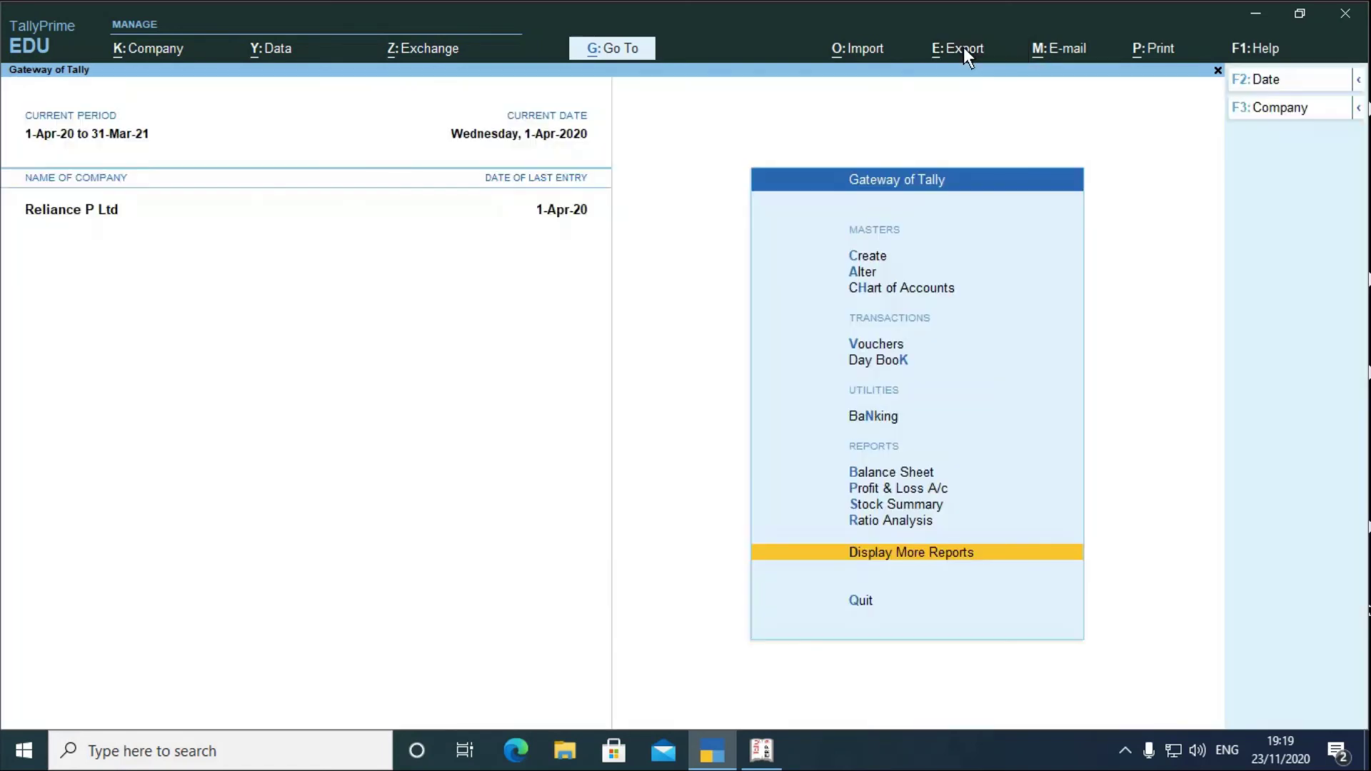